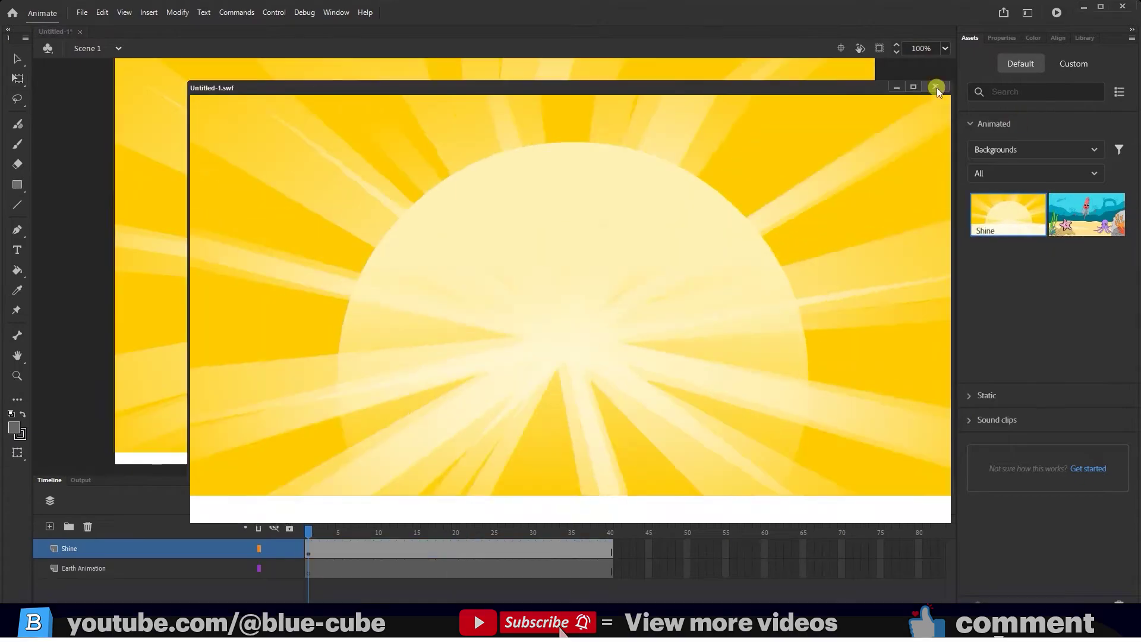
# Close the Shine test-movie preview and return to a blank document with one empty layer.
pyautogui.click(965, 150)
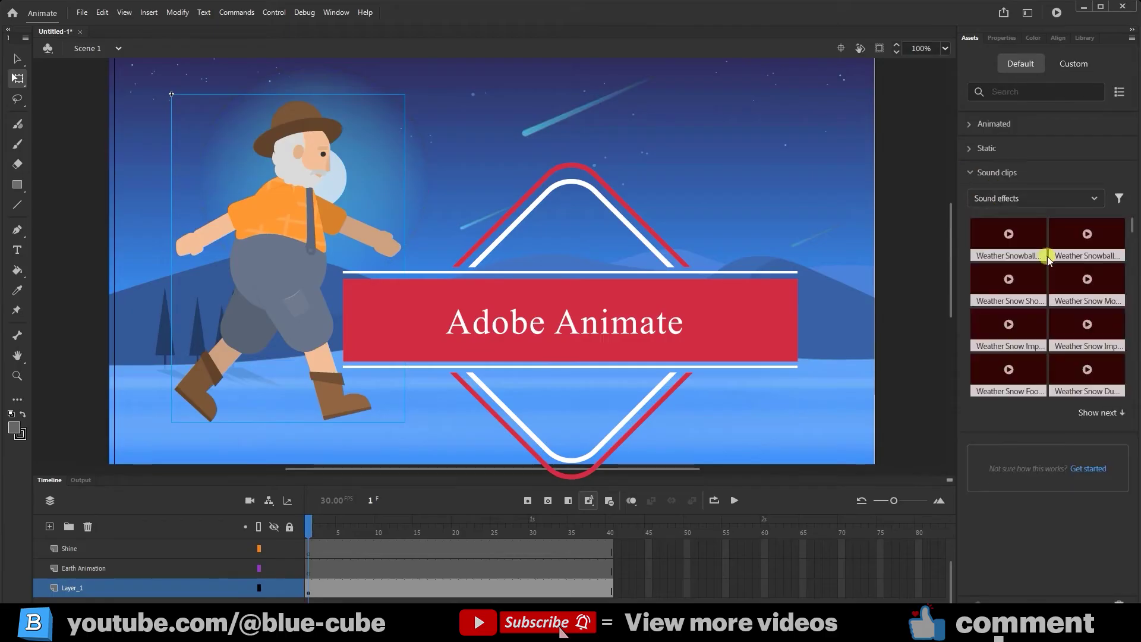
pyautogui.click(17, 185)
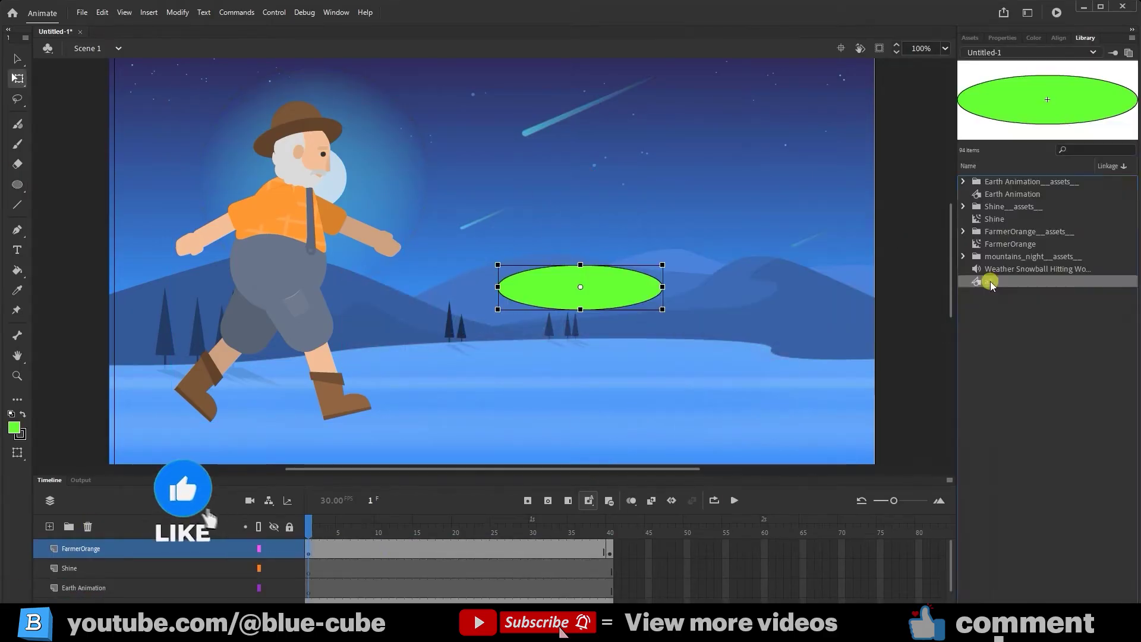
pyautogui.rightClick(988, 281)
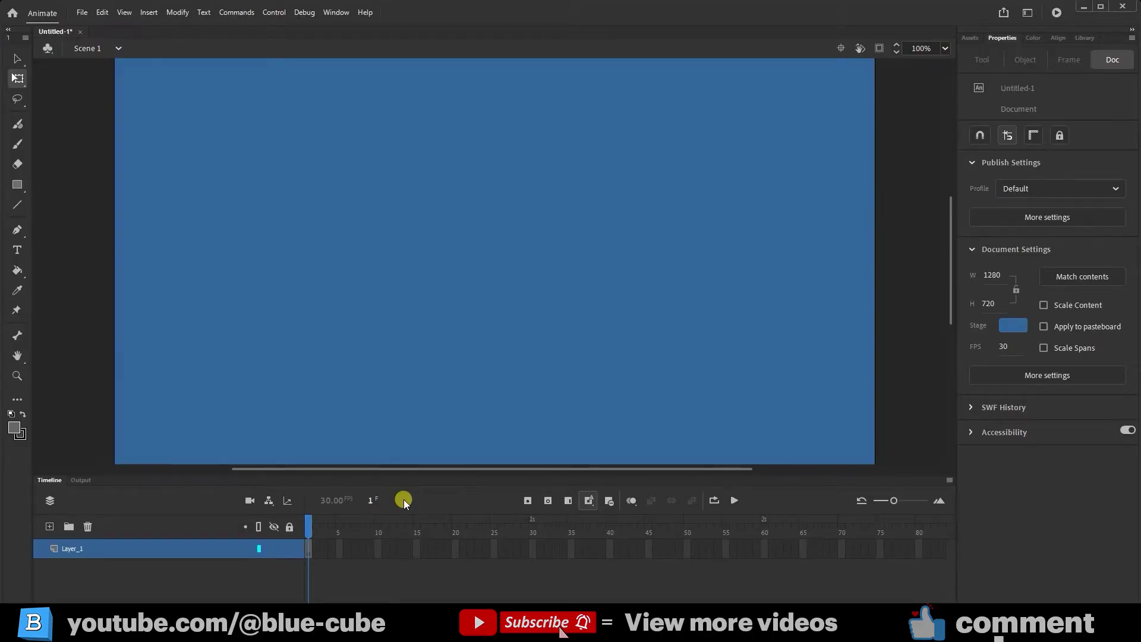
# Show the Assets panel via Window, then view the Custom collection and return to Default.
pyautogui.click(972, 41)
pyautogui.click(968, 124)
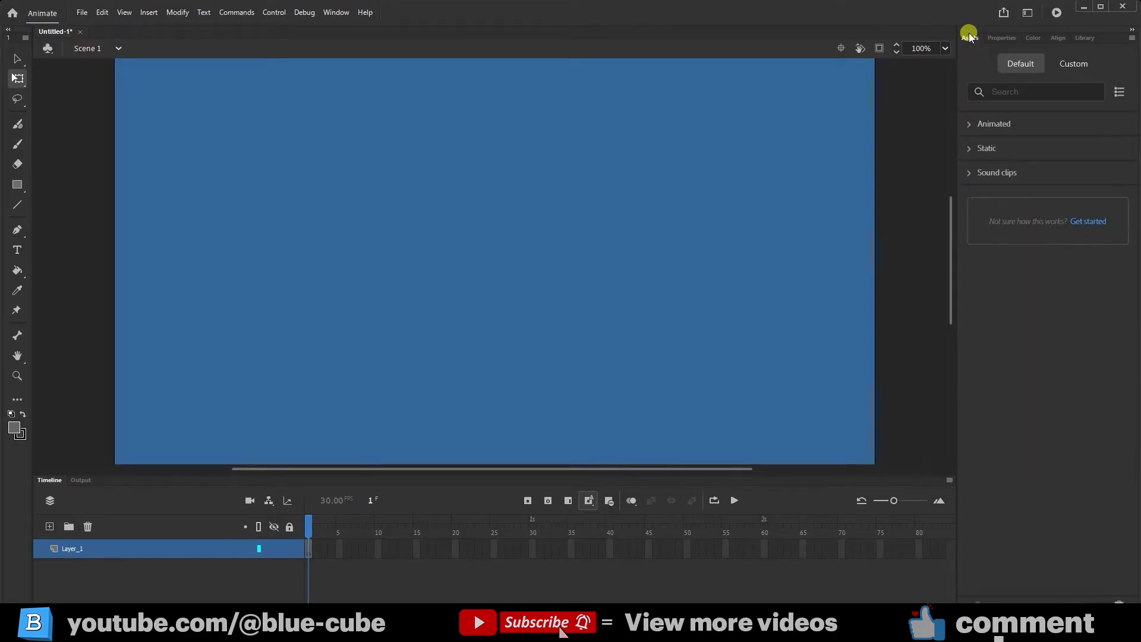
pyautogui.click(336, 13)
pyautogui.click(345, 126)
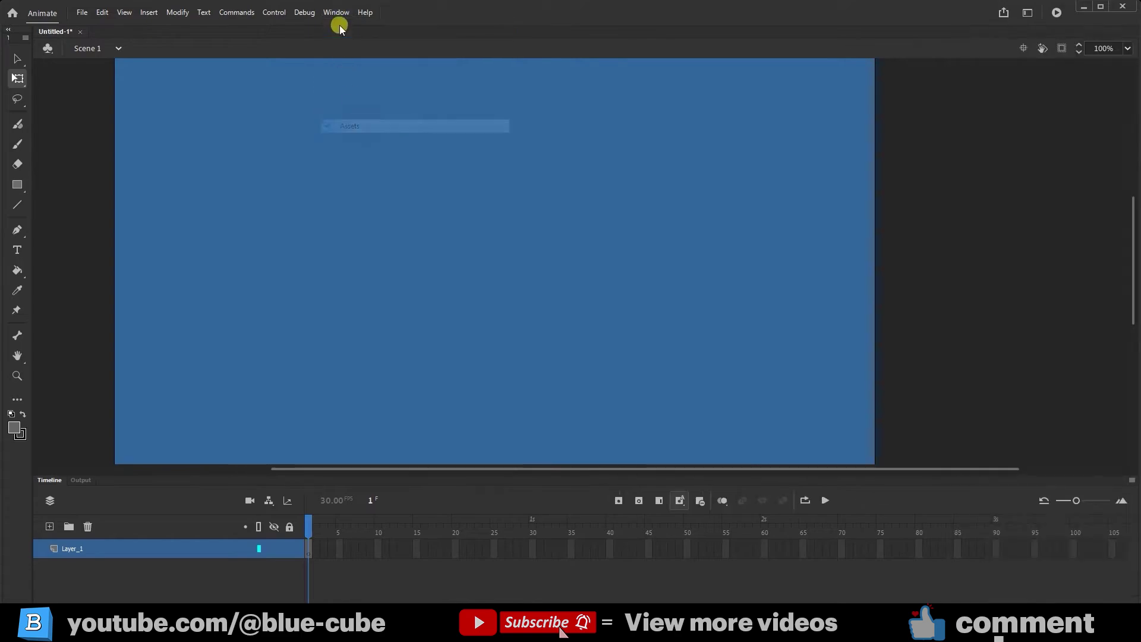
pyautogui.click(336, 12)
pyautogui.click(357, 125)
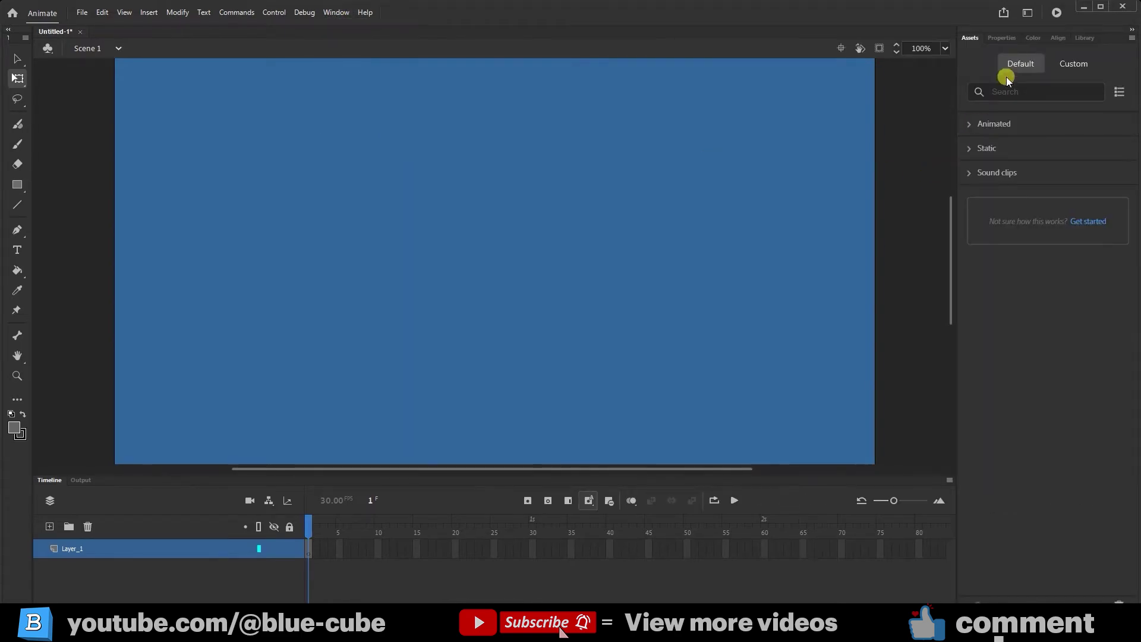
pyautogui.click(1074, 64)
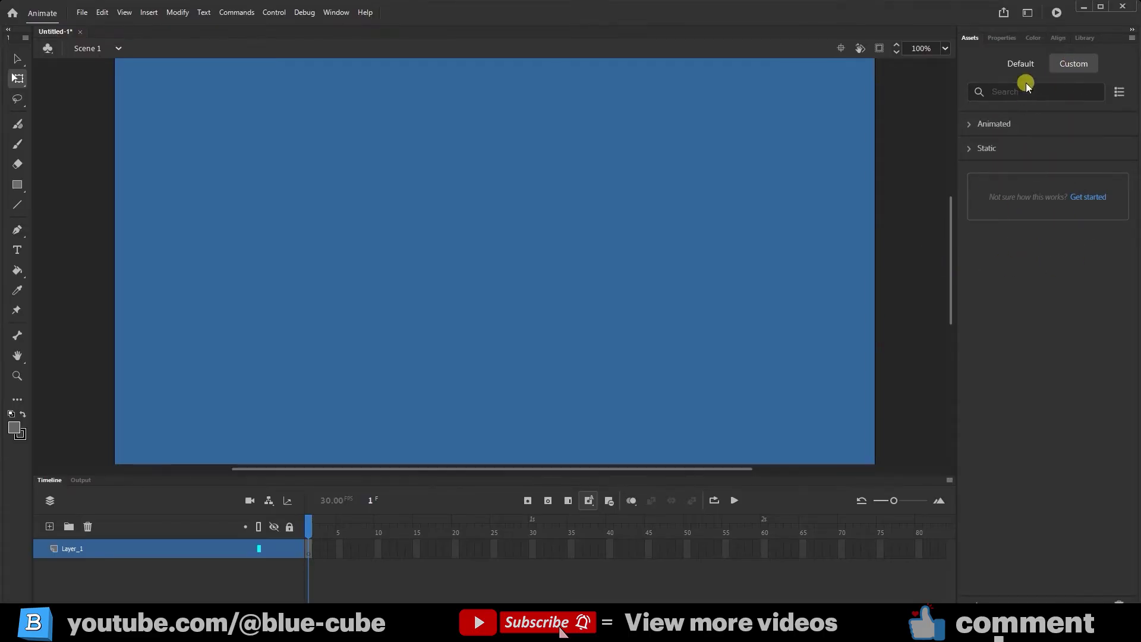
pyautogui.click(1021, 63)
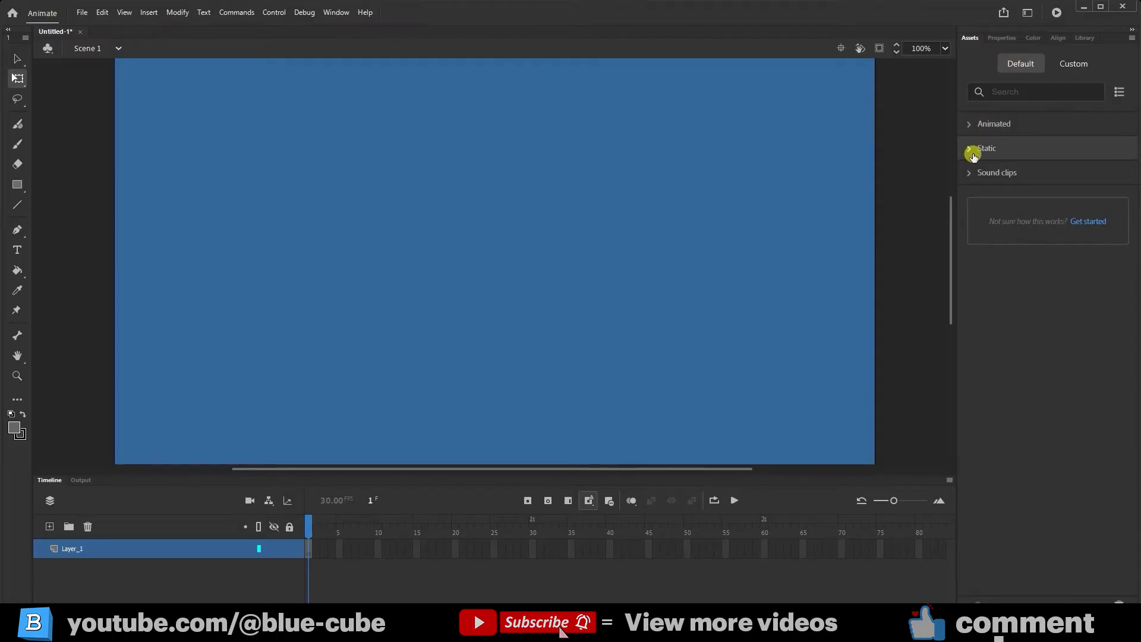
# Expand Animated assets, set both filter dropdowns to All, and browse the list.
pyautogui.click(968, 125)
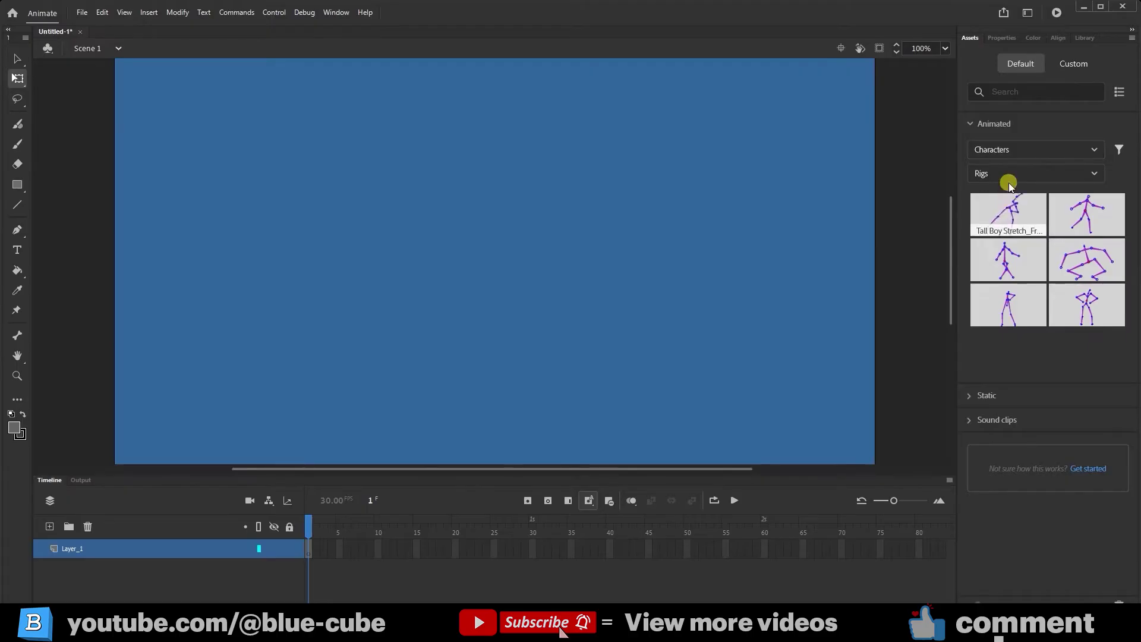
pyautogui.click(1013, 151)
pyautogui.click(988, 229)
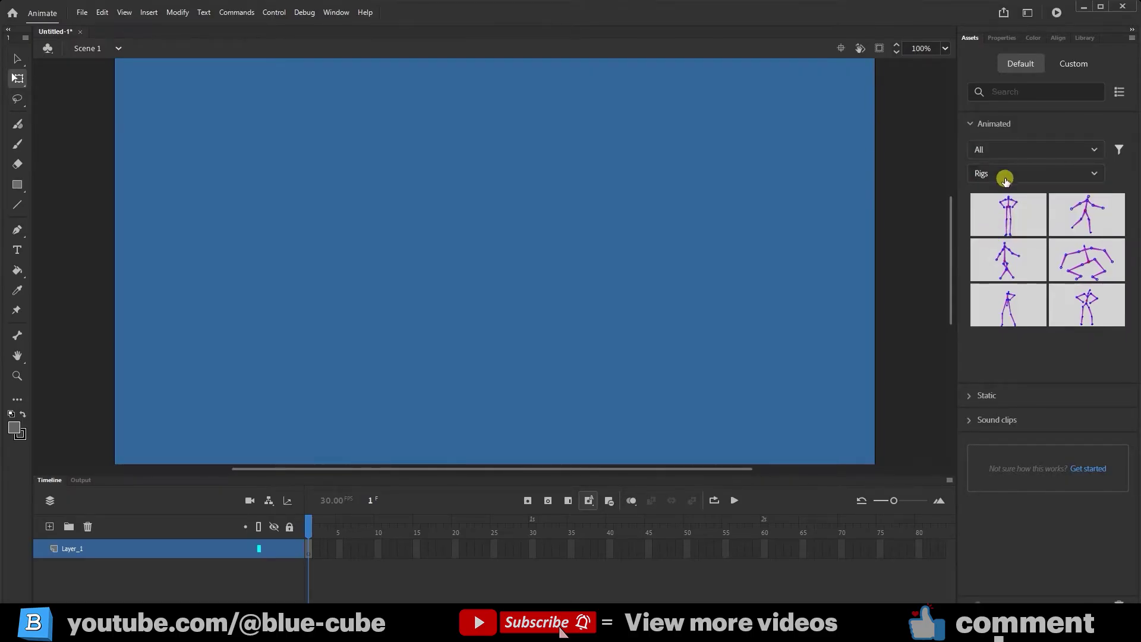
pyautogui.click(1004, 174)
pyautogui.click(982, 254)
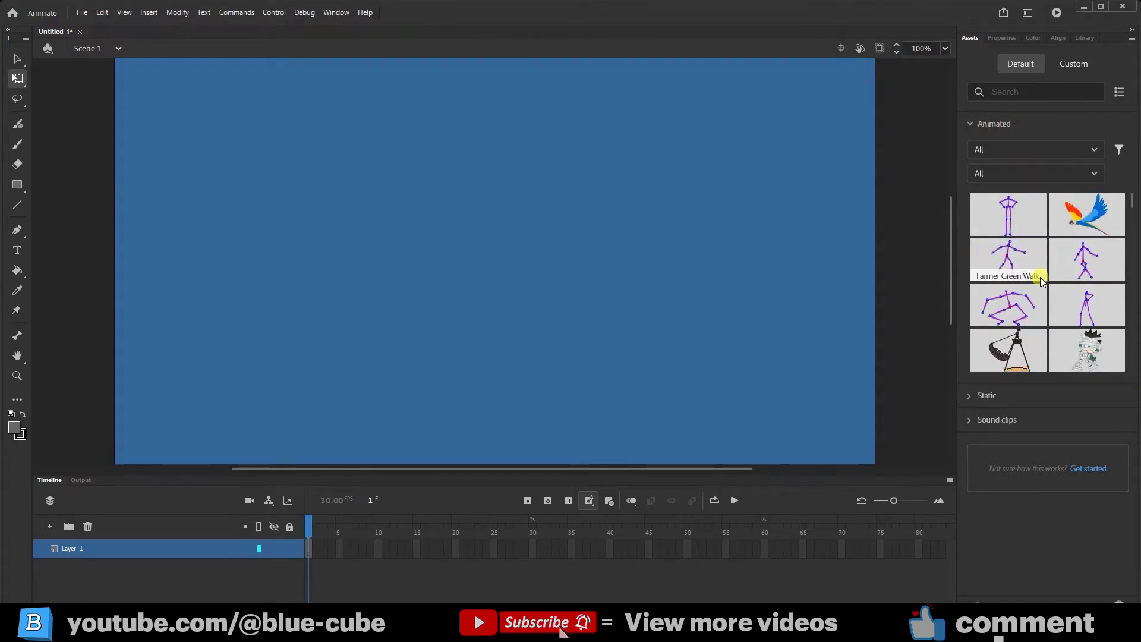
pyautogui.scroll(-1, 1038, 284)
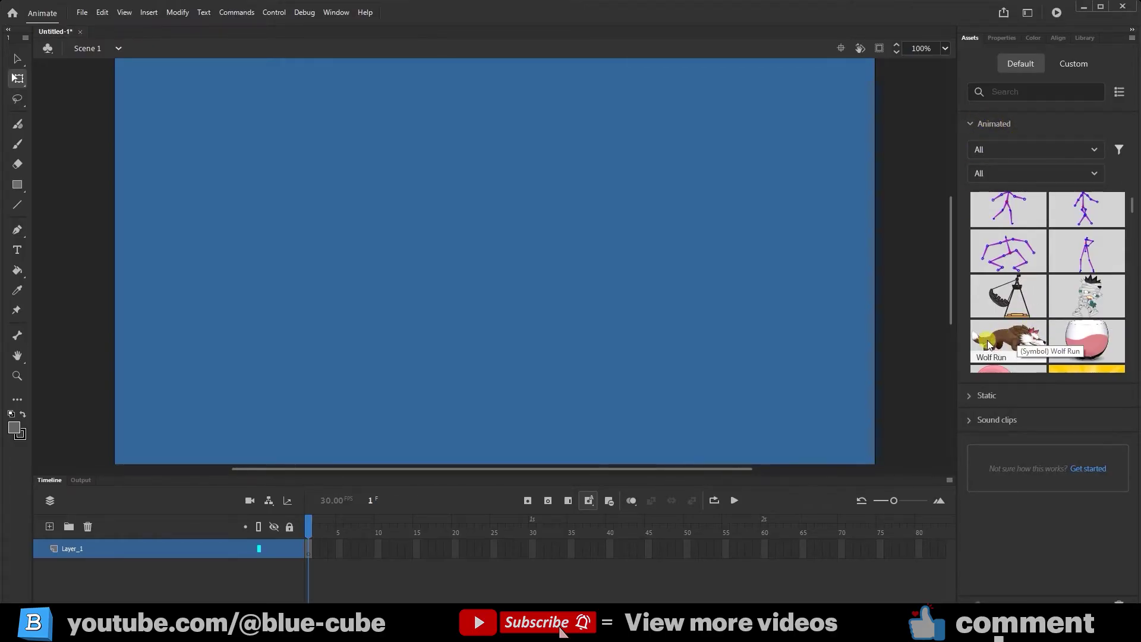
# Filter the Animated assets to Props and scroll back to the top.
pyautogui.click(1009, 149)
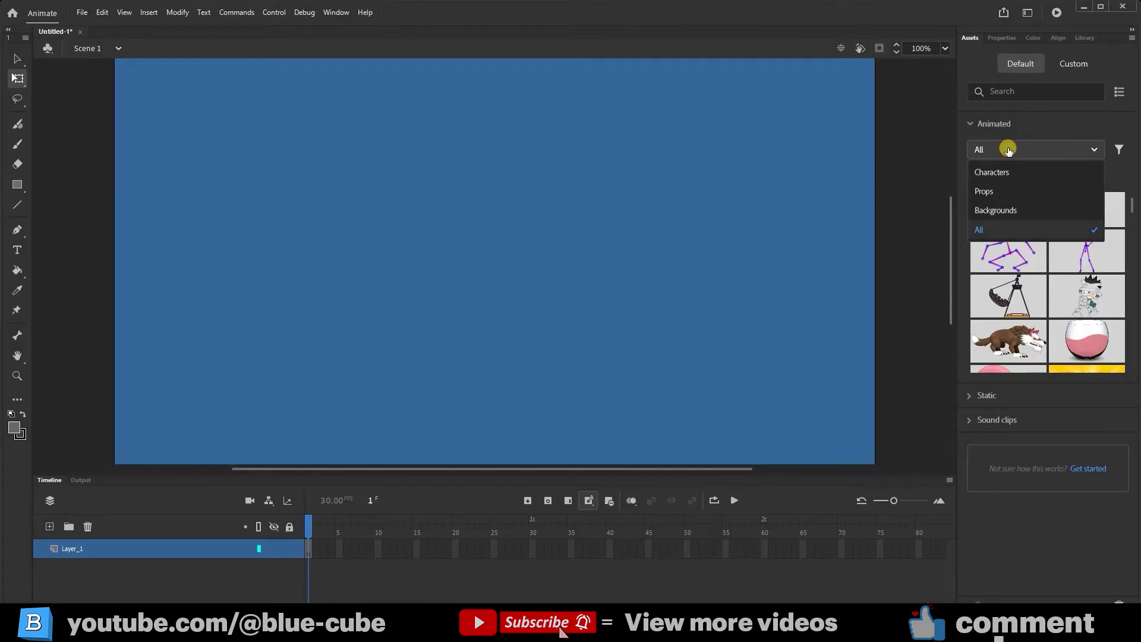
pyautogui.click(992, 191)
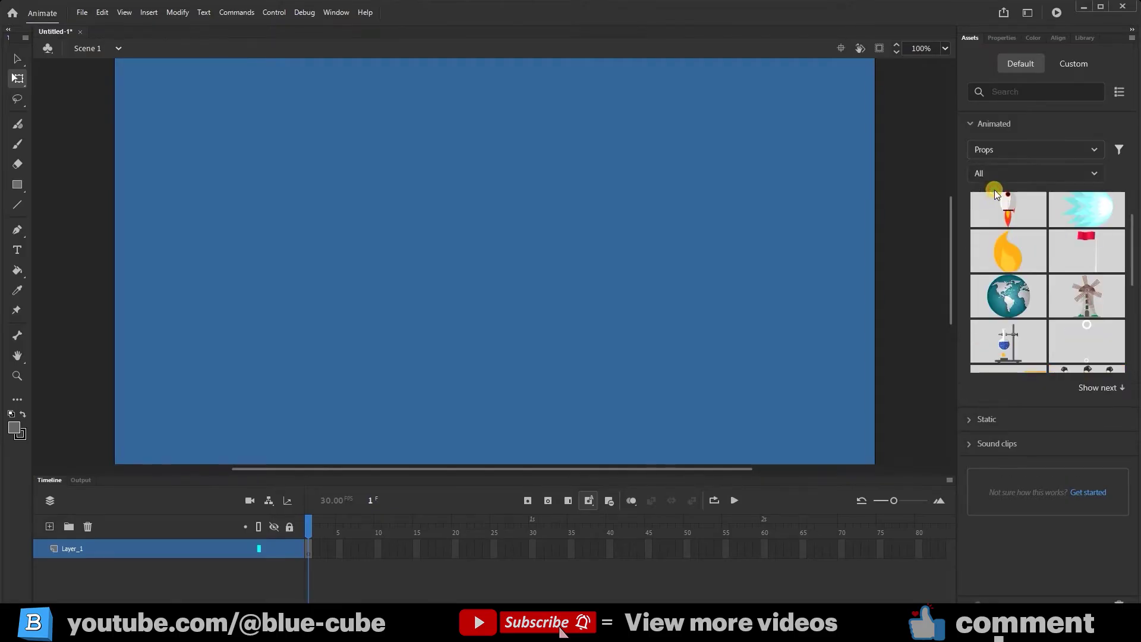
pyautogui.scroll(-10, 1004, 315)
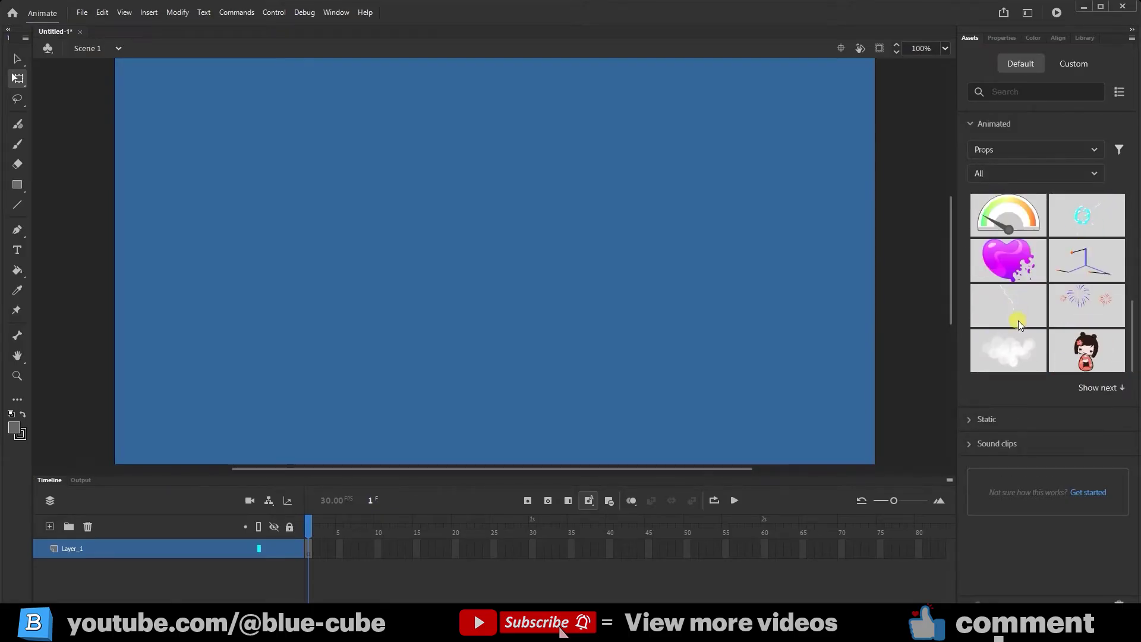
pyautogui.scroll(5, 1022, 318)
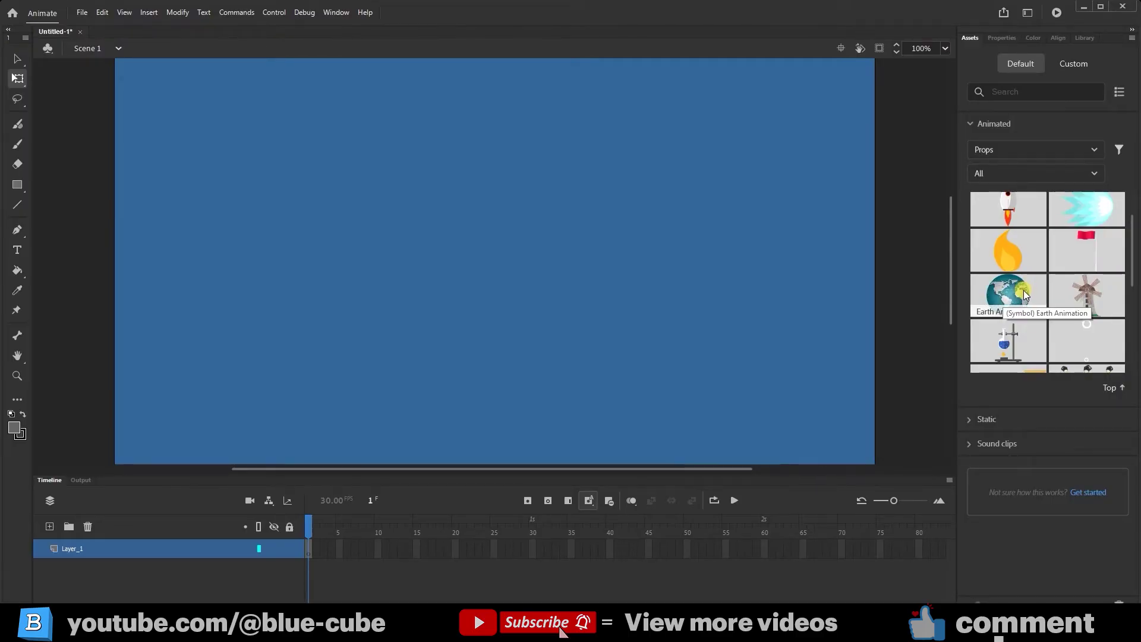
# Place the Earth Animation globe on the stage and nudge it slightly right.
pyautogui.moveTo(1024, 295); pyautogui.dragTo(426, 248)
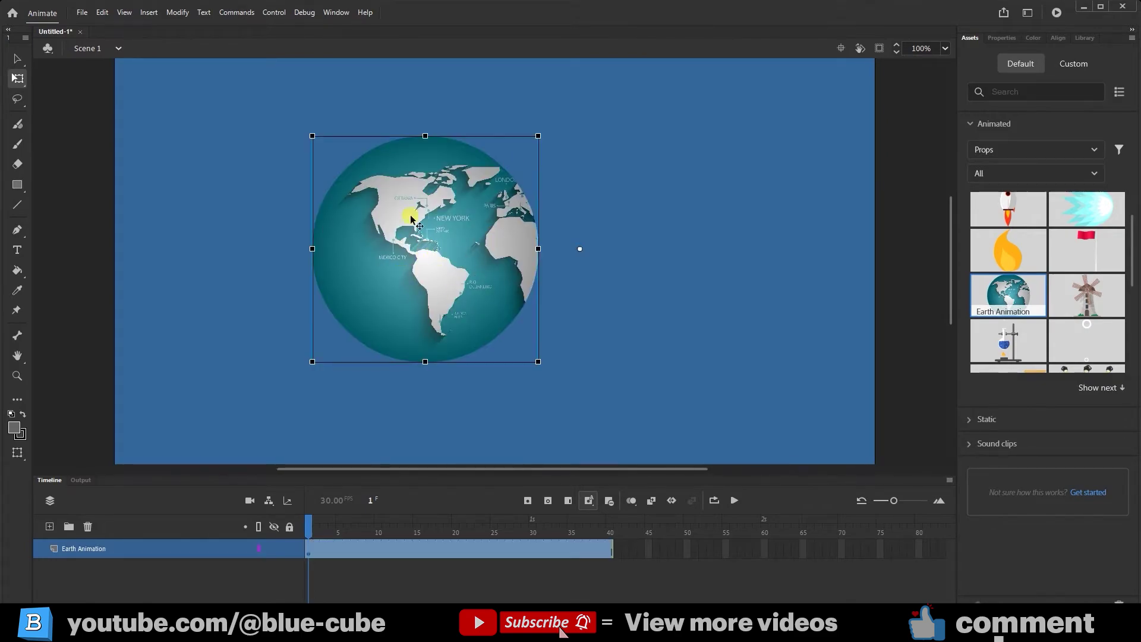
pyautogui.moveTo(481, 277); pyautogui.dragTo(517, 279)
pyautogui.click(731, 288)
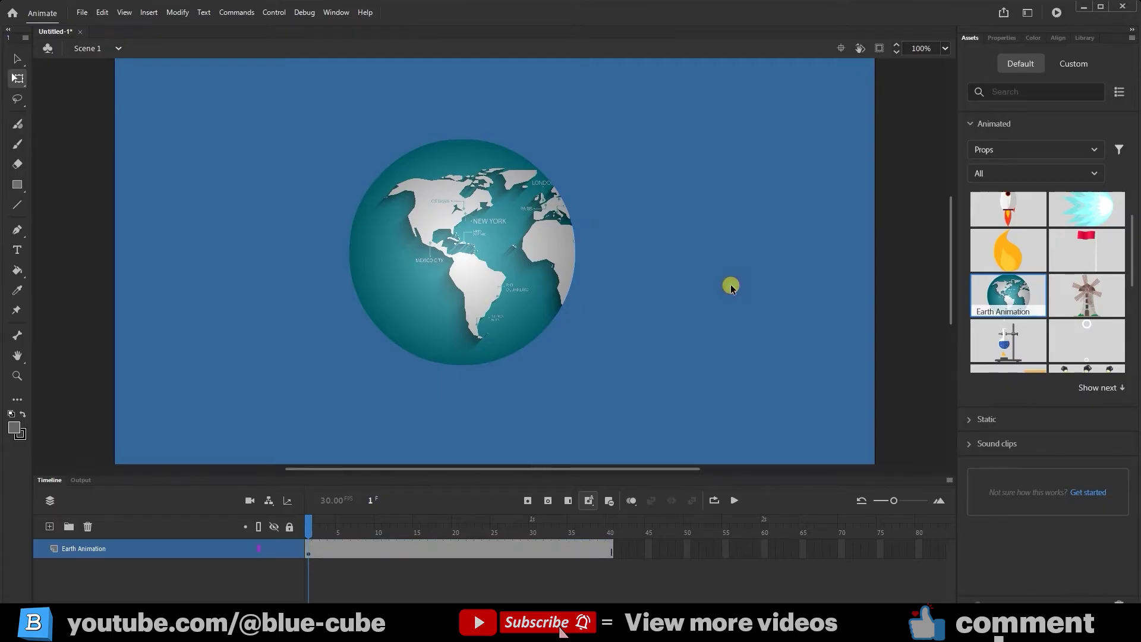
# Set the document Stage colour to white.
pyautogui.click(1002, 38)
pyautogui.click(1013, 325)
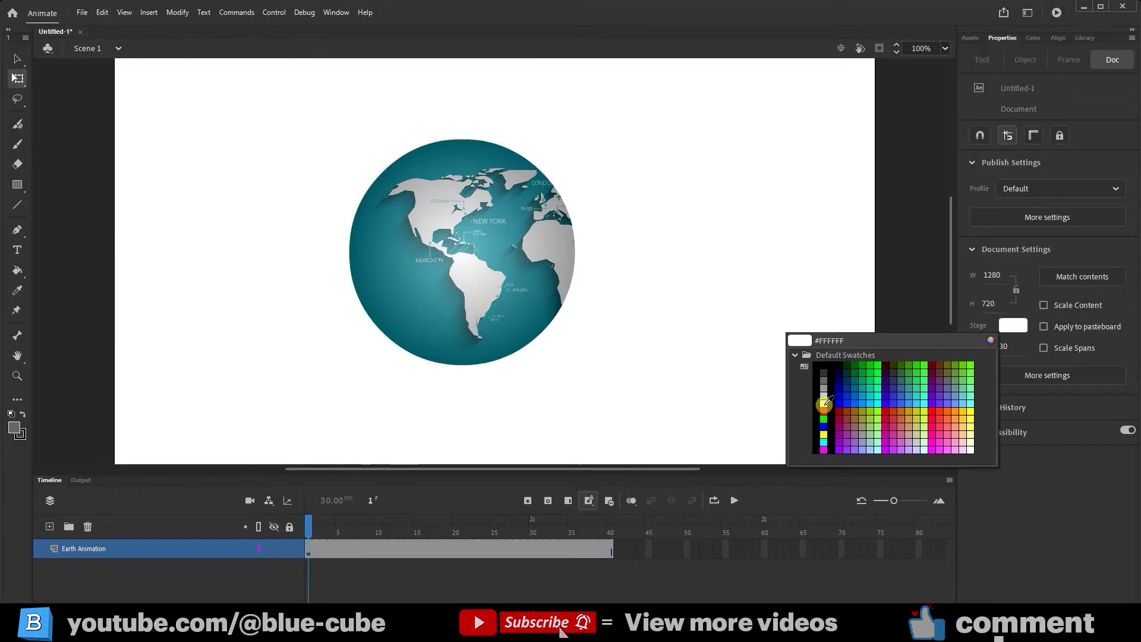
pyautogui.click(822, 403)
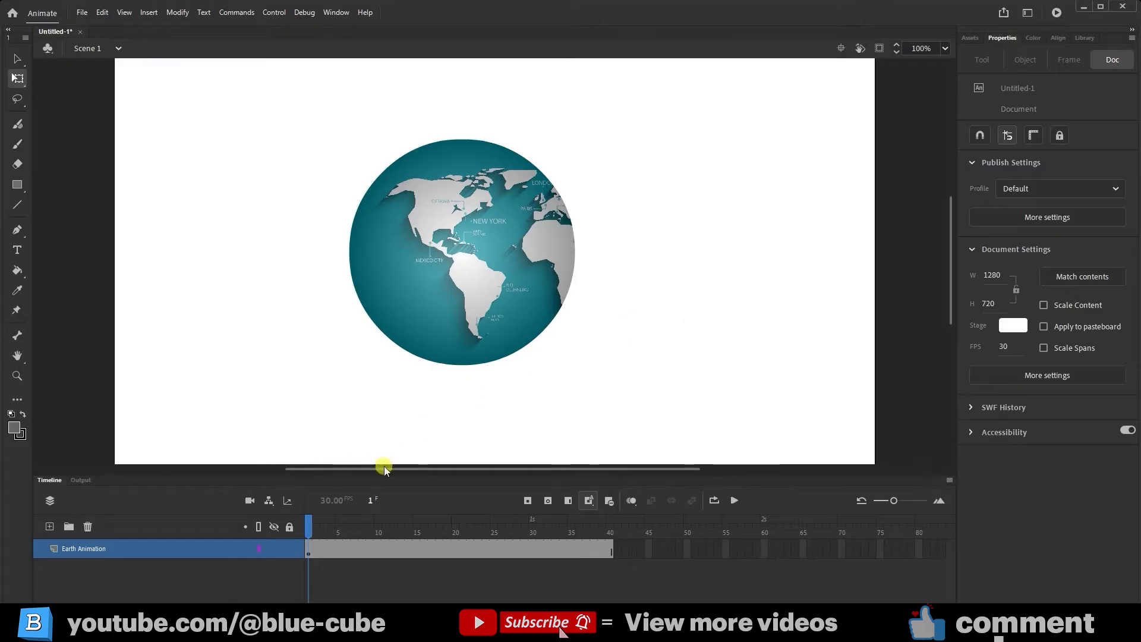
# Scrub the globe animation to frame 25, then delete the globe from the stage.
pyautogui.moveTo(311, 524); pyautogui.dragTo(250, 550)
pyautogui.click(469, 260)
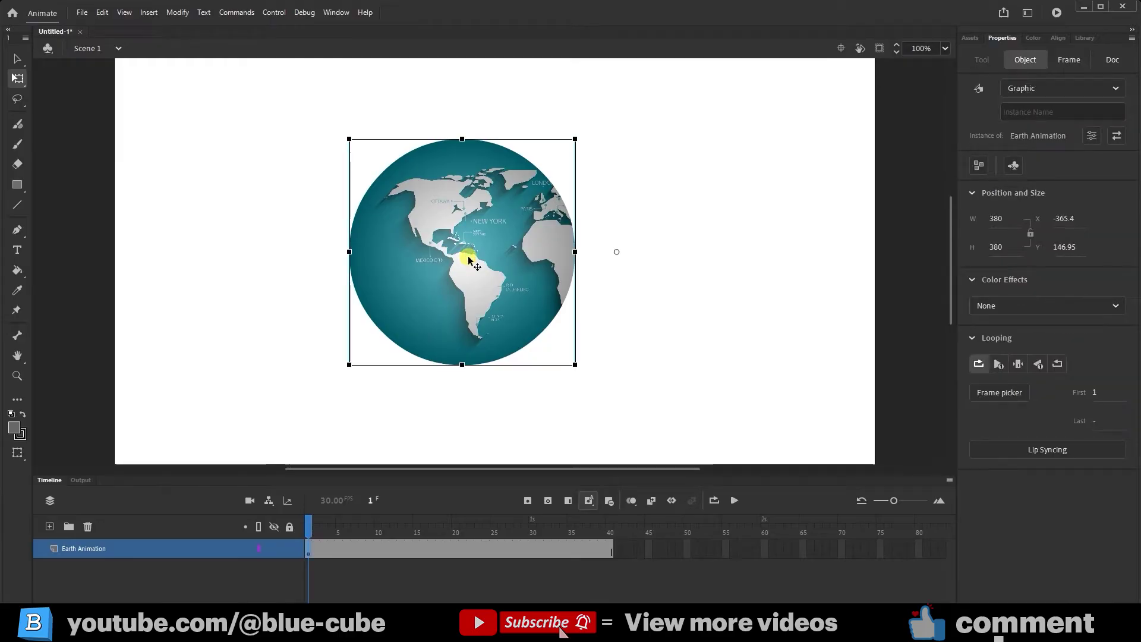
pyautogui.press('Delete')
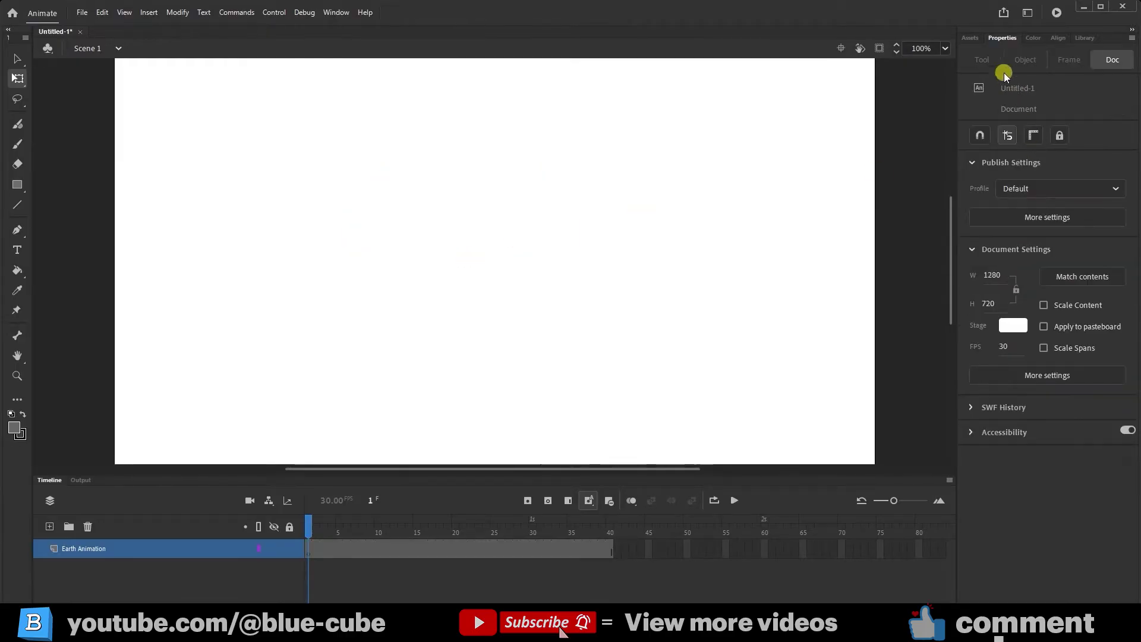
pyautogui.click(970, 38)
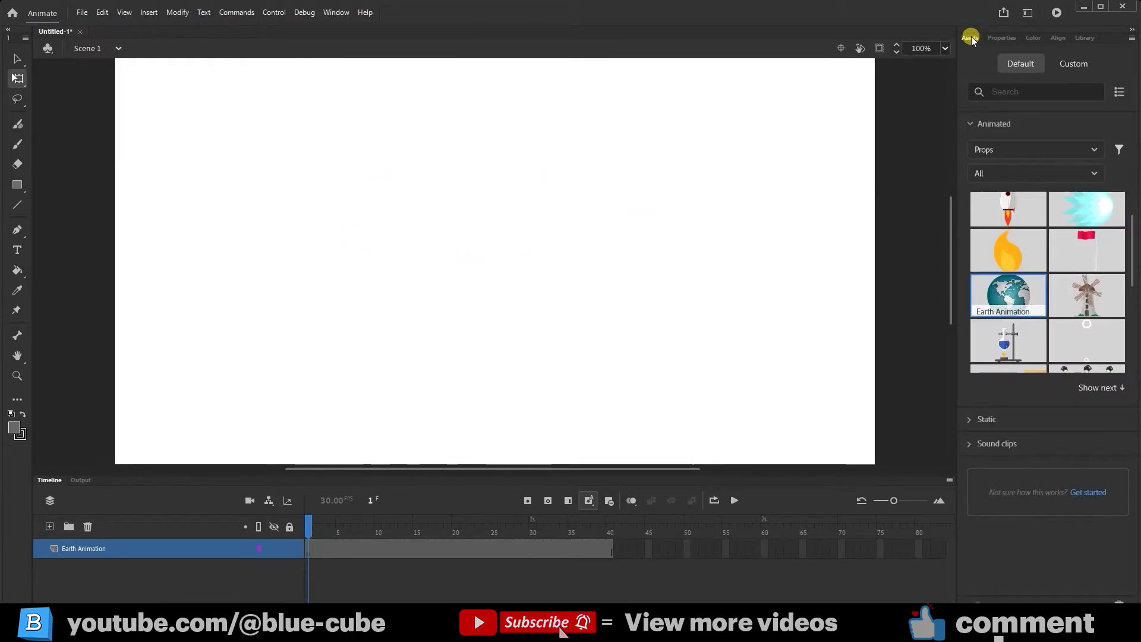
# Filter the Animated assets to Backgrounds.
pyautogui.scroll(-1, 1022, 325)
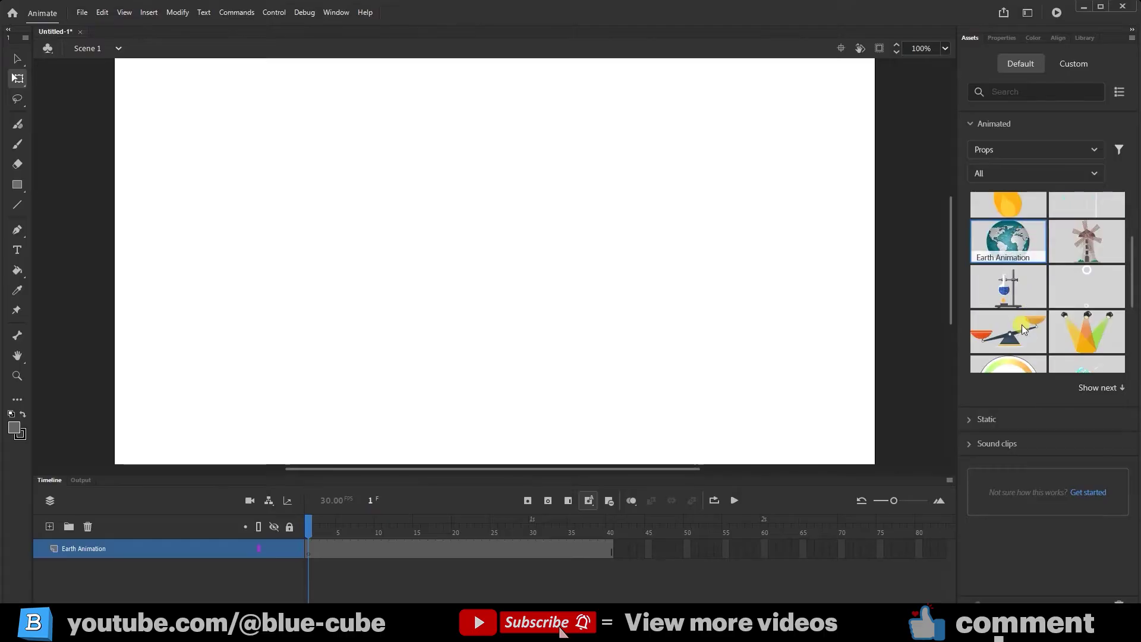
pyautogui.scroll(-2, 1022, 325)
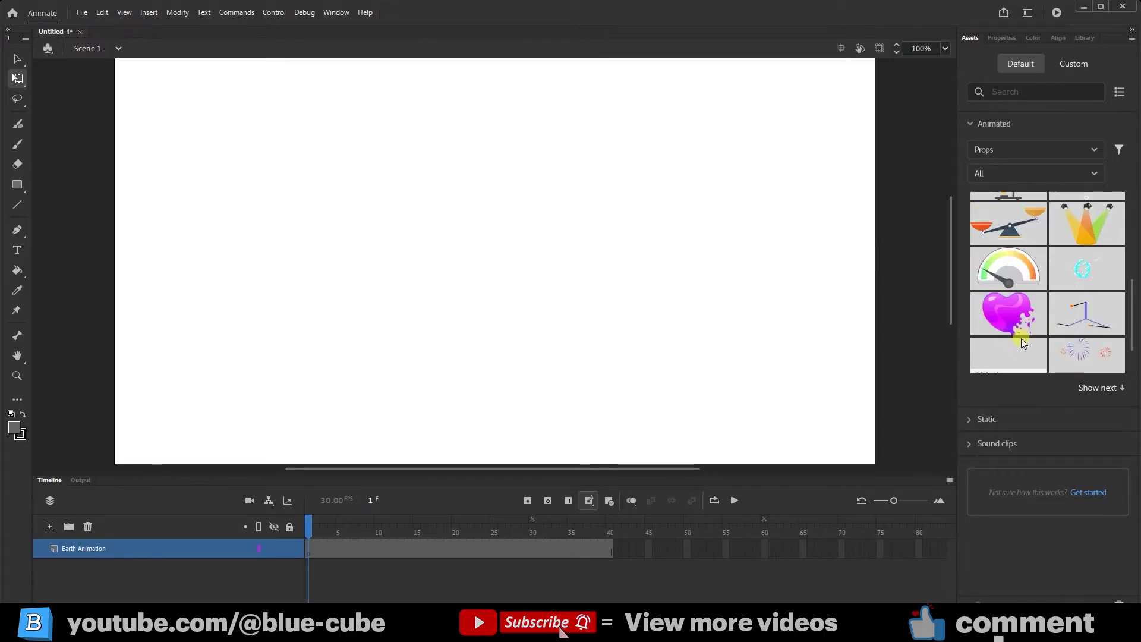
pyautogui.scroll(4, 1021, 338)
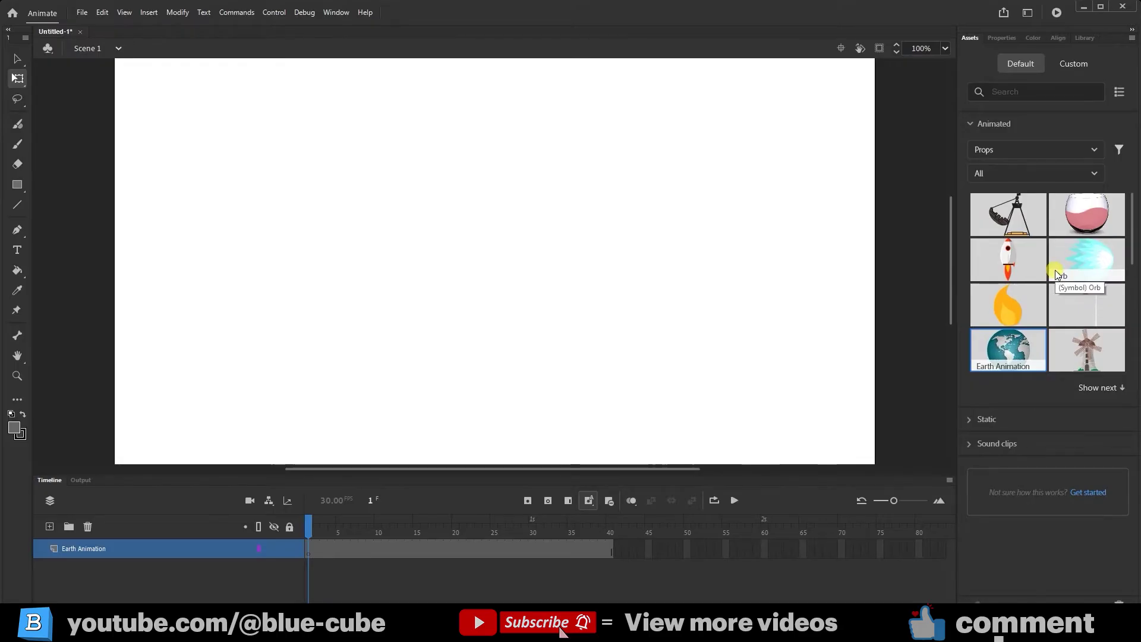
pyautogui.click(1009, 150)
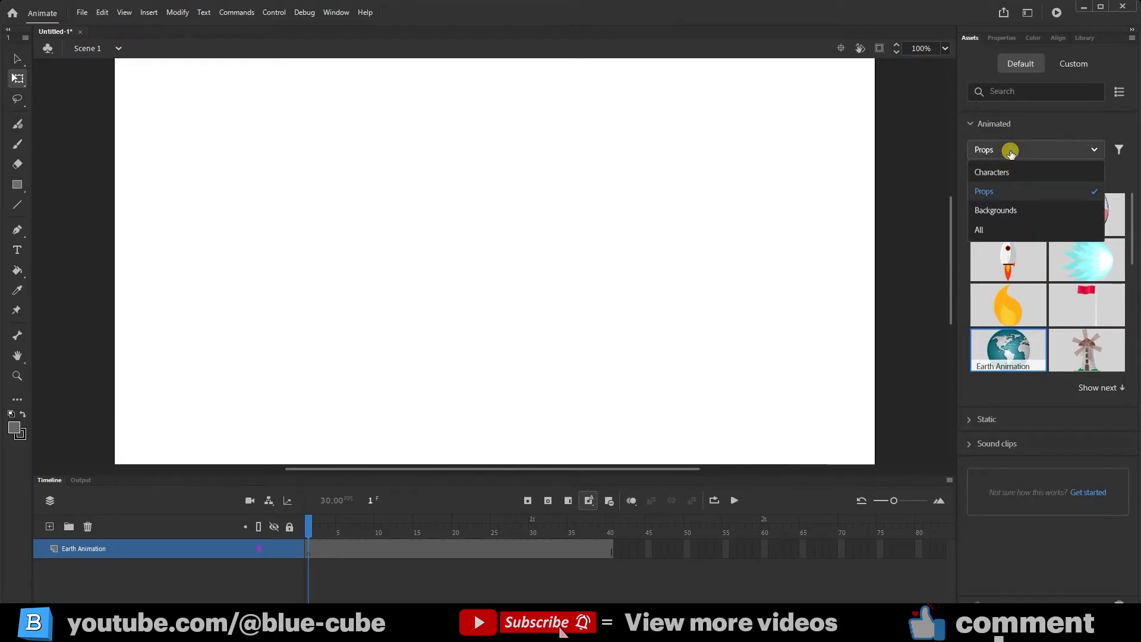
pyautogui.click(1000, 217)
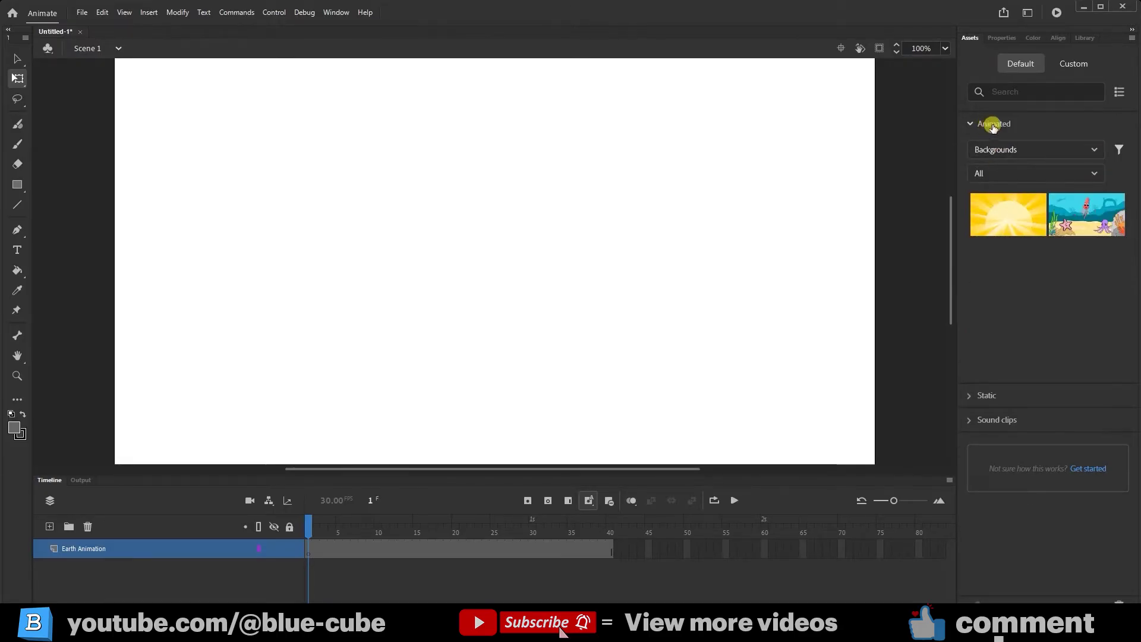
# Add the Shine background, preview it with a Ctrl+Enter test movie, then delete it from the stage.
pyautogui.moveTo(1026, 206); pyautogui.dragTo(553, 237)
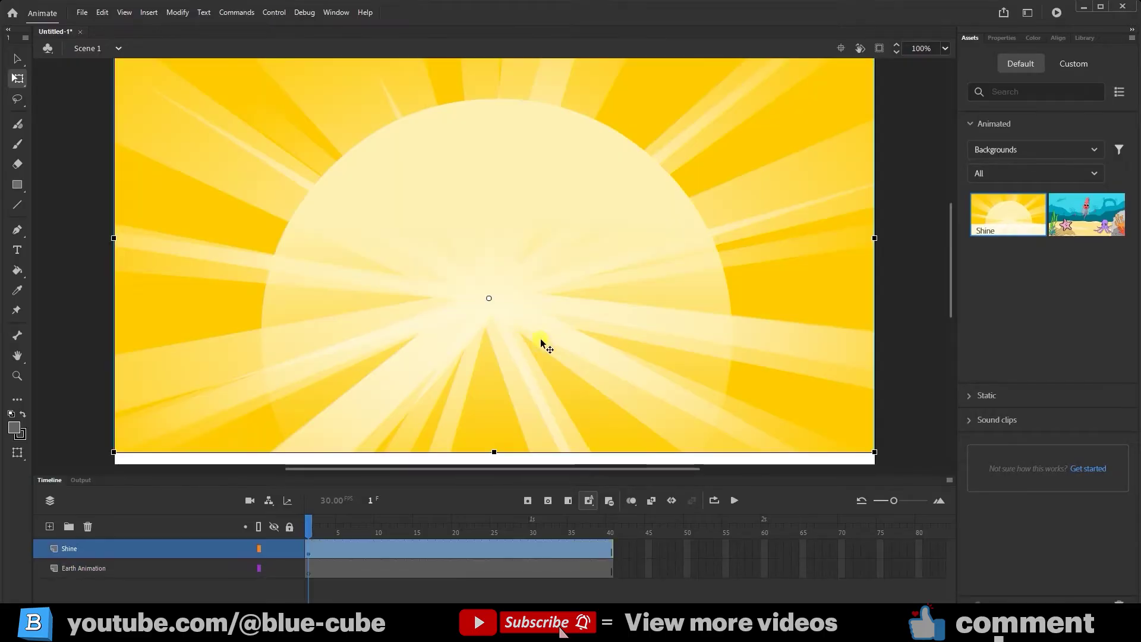
pyautogui.moveTo(309, 526); pyautogui.dragTo(307, 555)
pyautogui.hotkey('ctrl', 'Return')
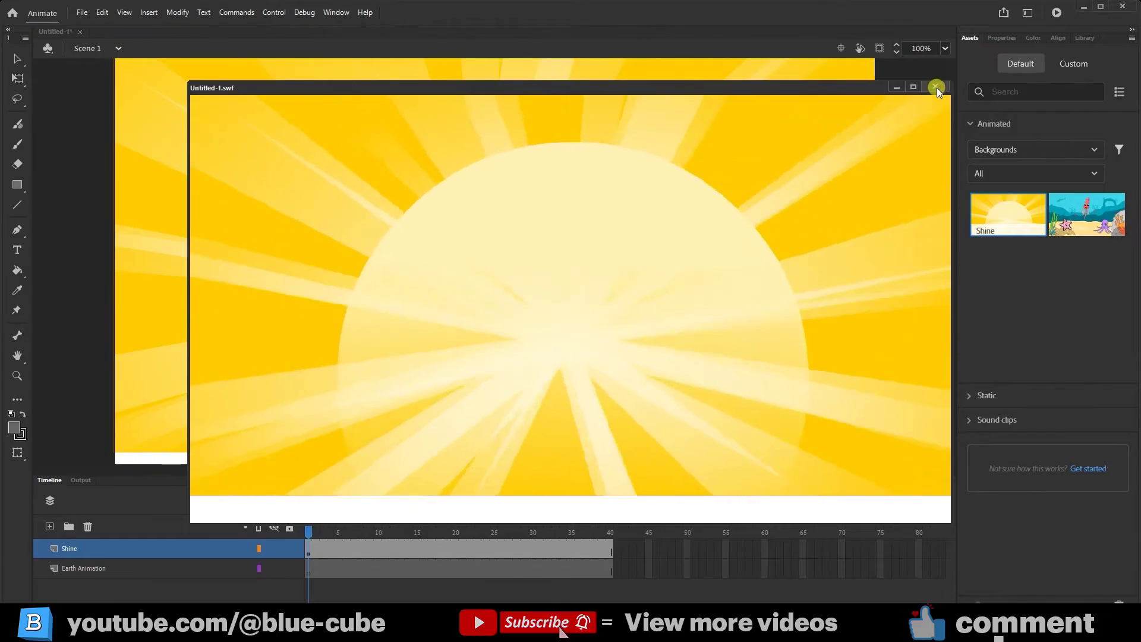
pyautogui.click(935, 86)
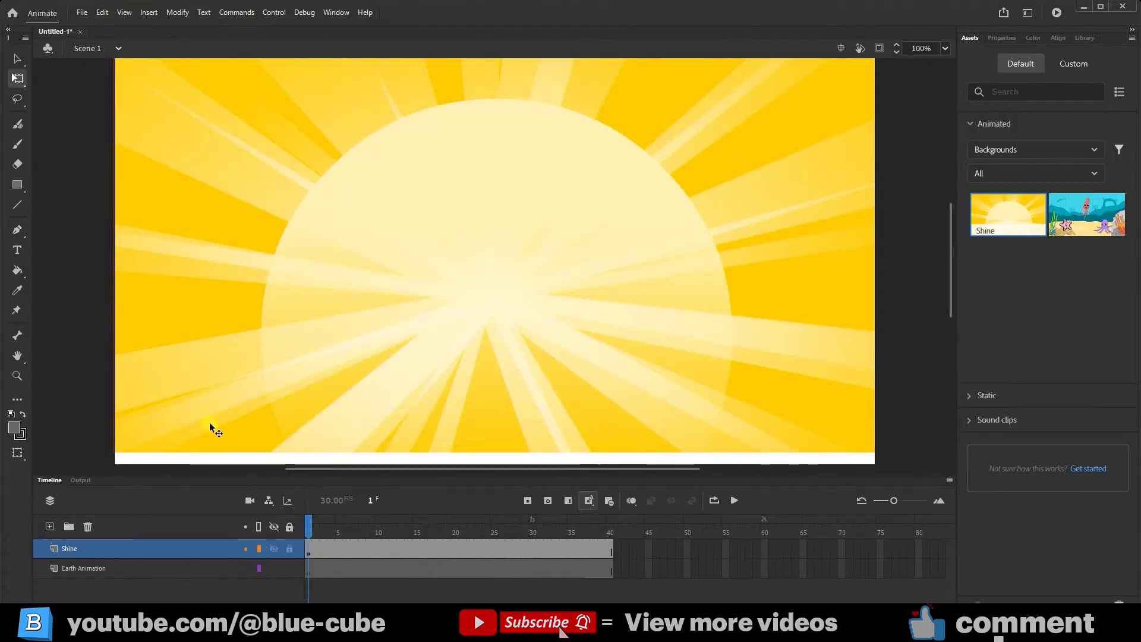
pyautogui.click(331, 305)
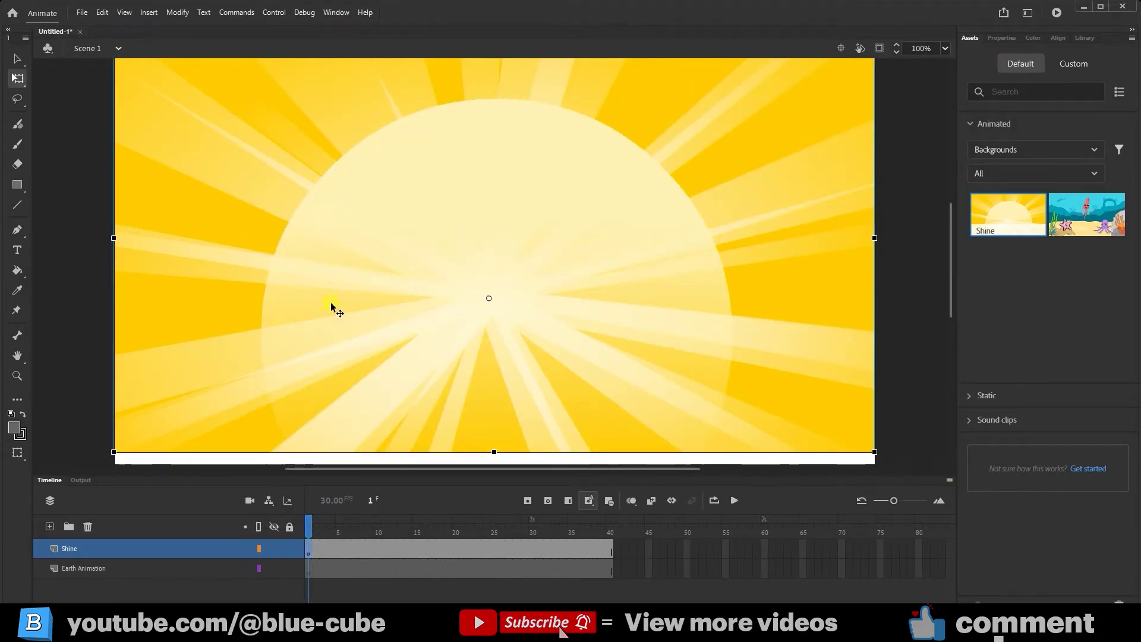
pyautogui.press('Delete')
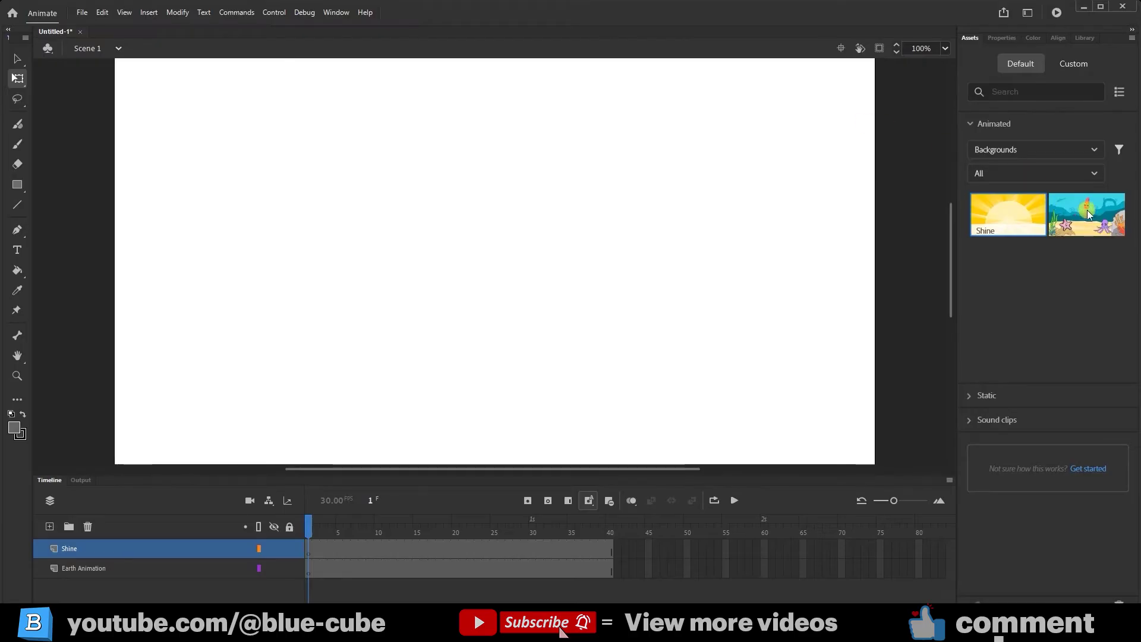
# Cycle the Animated filters through All, Objects, Rigs, Rigged objects, and back to All.
pyautogui.click(1034, 151)
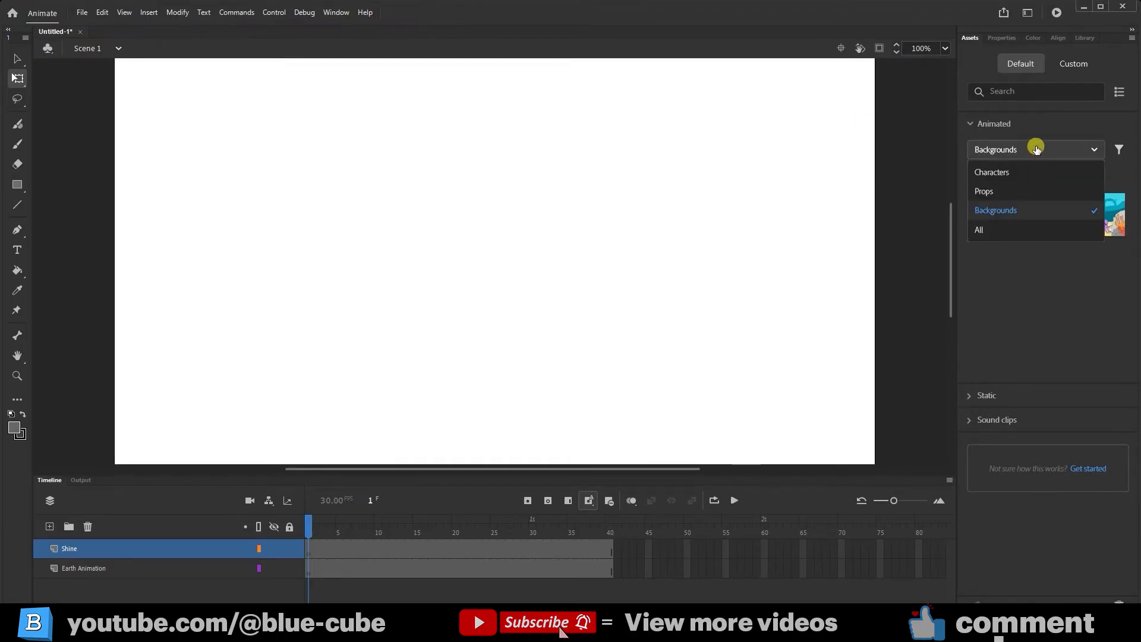
pyautogui.click(988, 233)
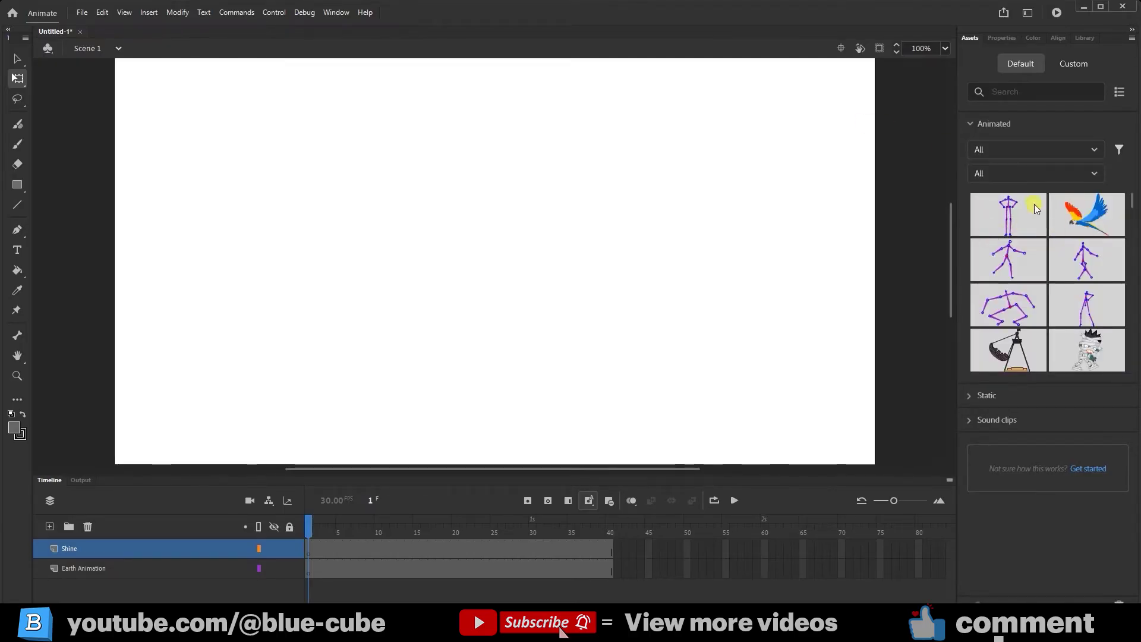
pyautogui.click(994, 174)
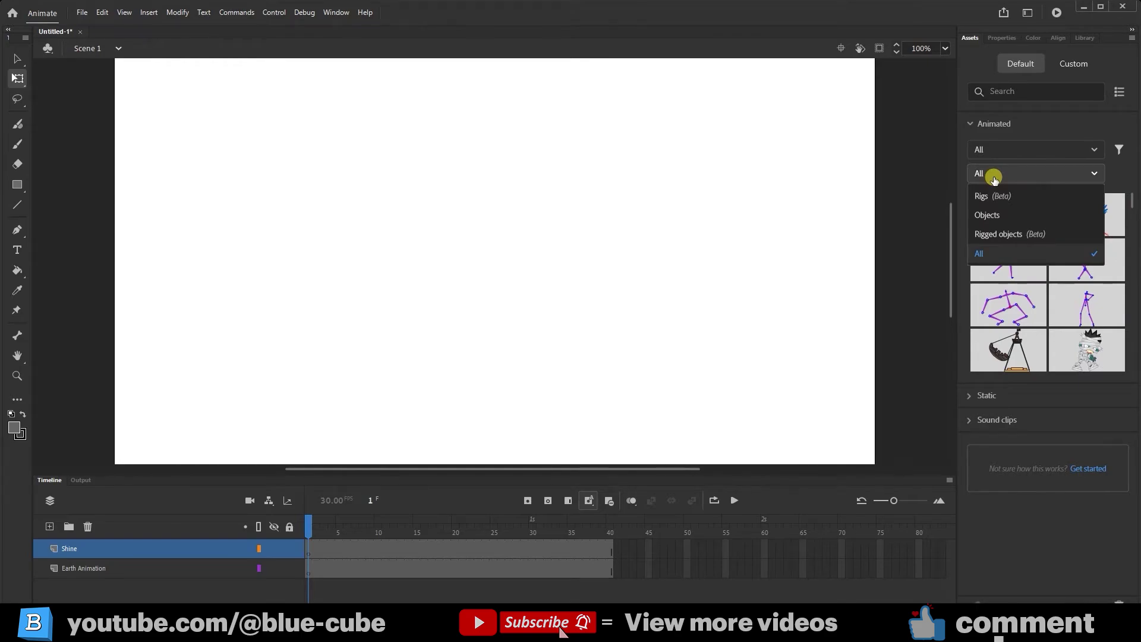
pyautogui.click(984, 214)
pyautogui.click(1007, 173)
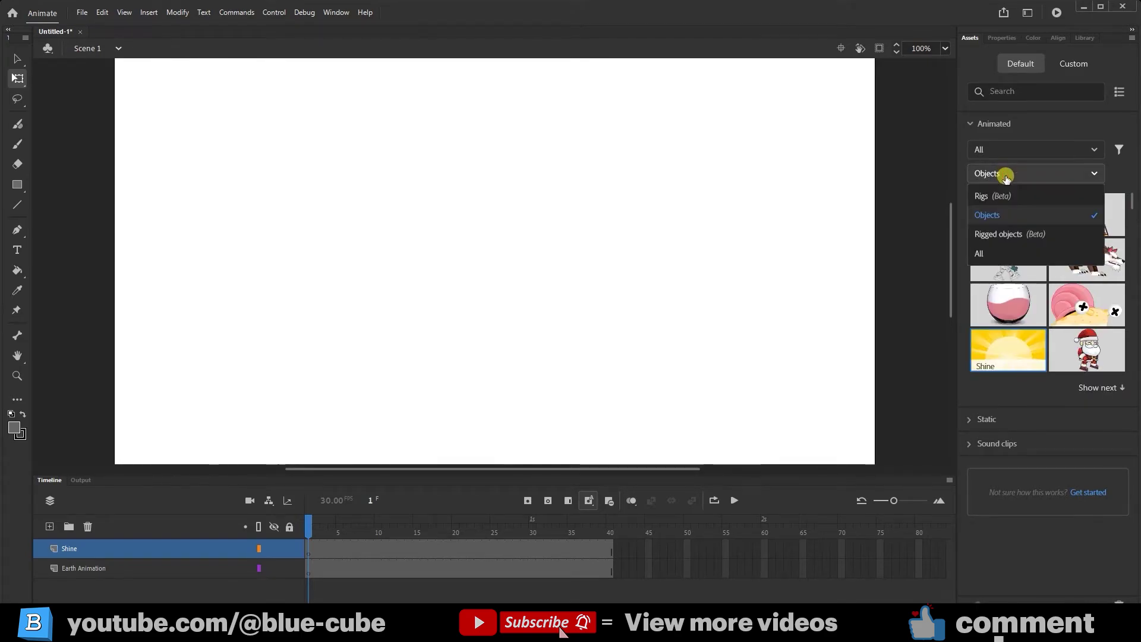
pyautogui.click(1006, 173)
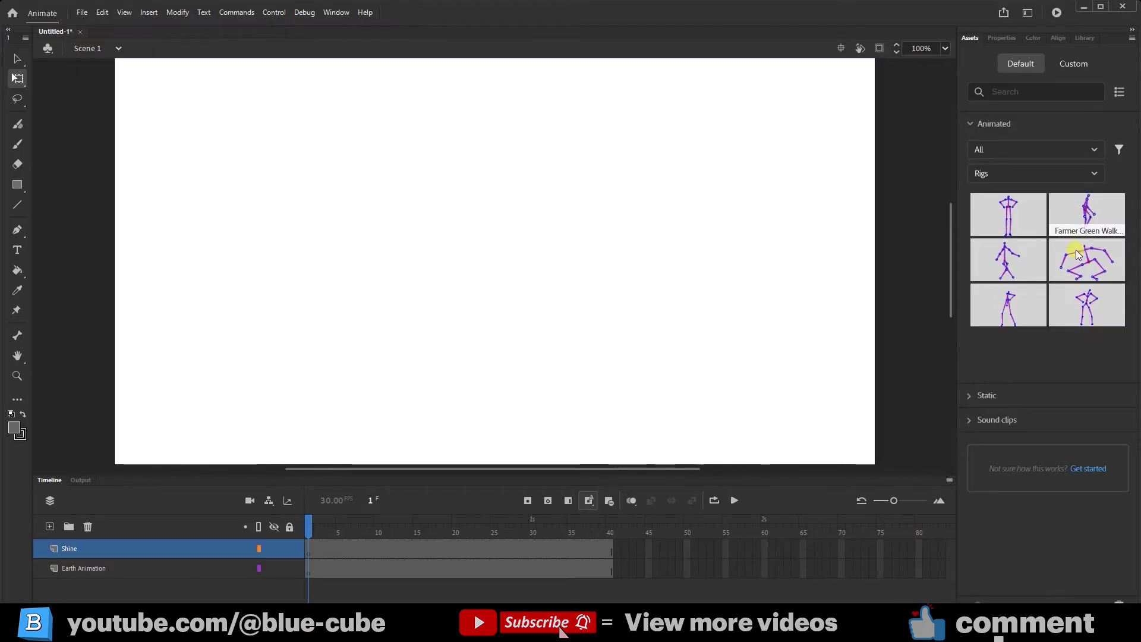
pyautogui.click(1049, 176)
pyautogui.click(1013, 234)
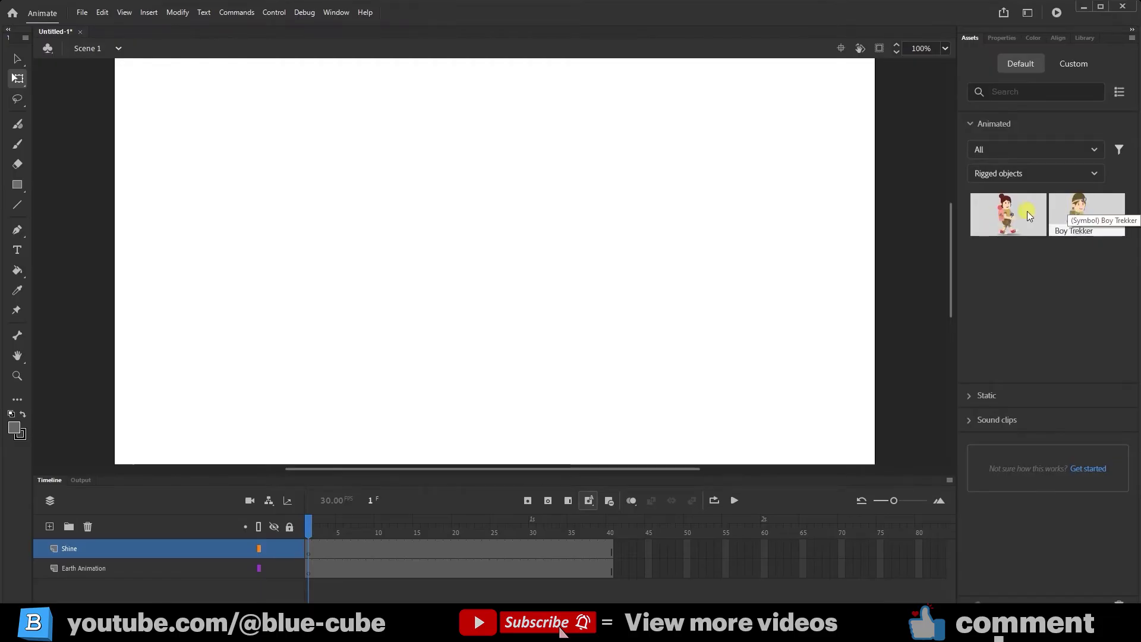
pyautogui.click(1030, 177)
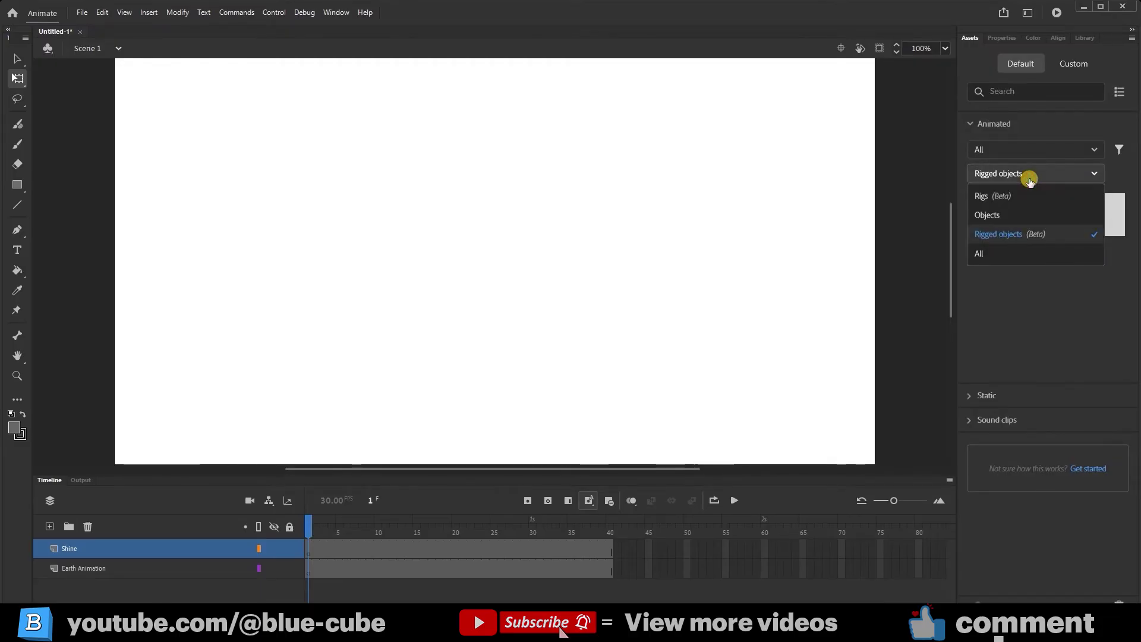
pyautogui.click(990, 254)
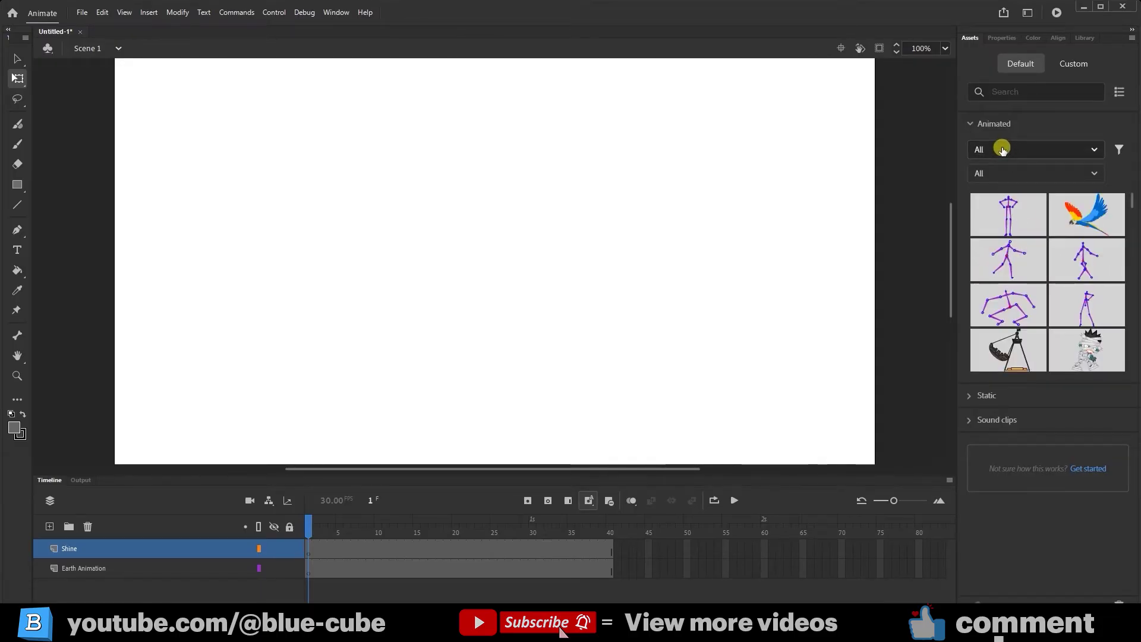
# Toggle between list and thumbnail views, ending with the Animated section collapsed.
pyautogui.click(972, 124)
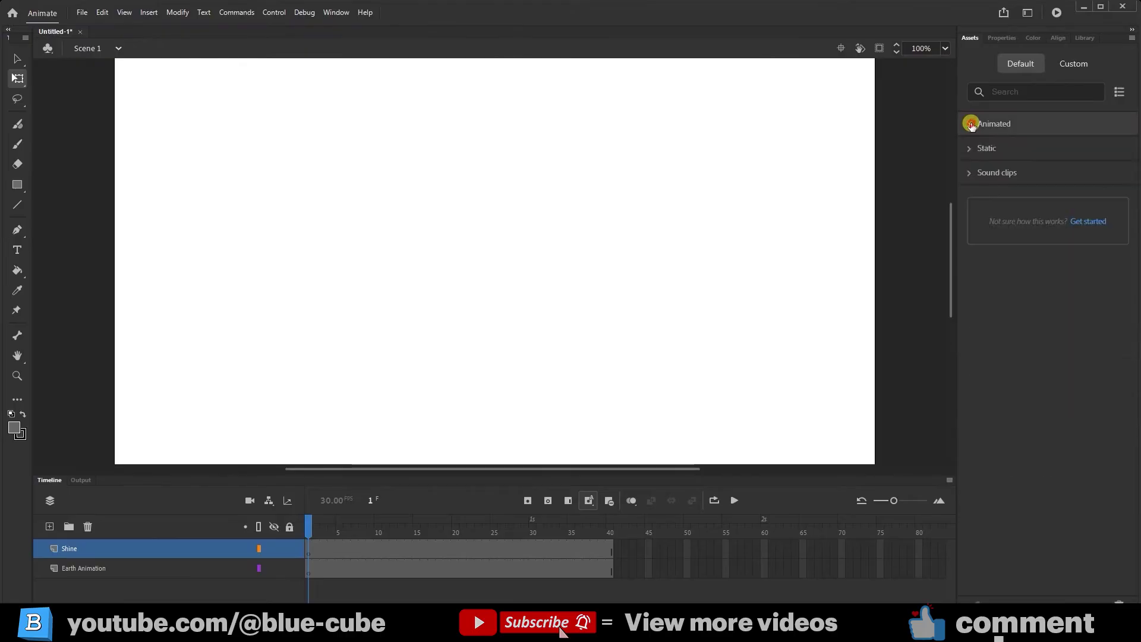
pyautogui.click(972, 125)
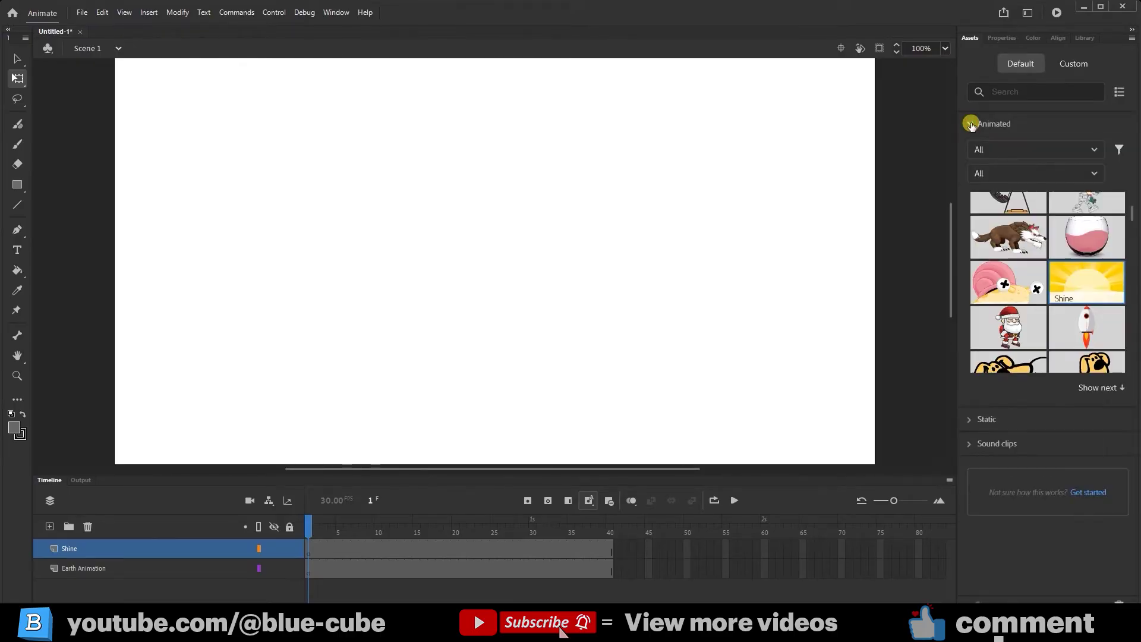
pyautogui.click(1121, 92)
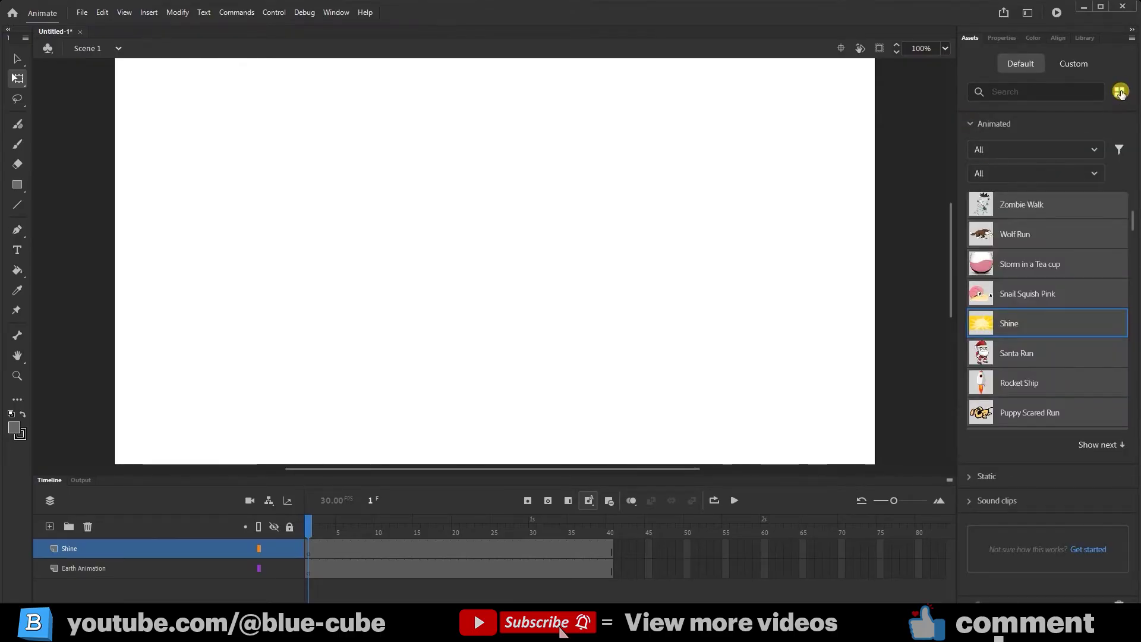
pyautogui.click(1120, 92)
pyautogui.click(1120, 92)
pyautogui.click(1120, 92)
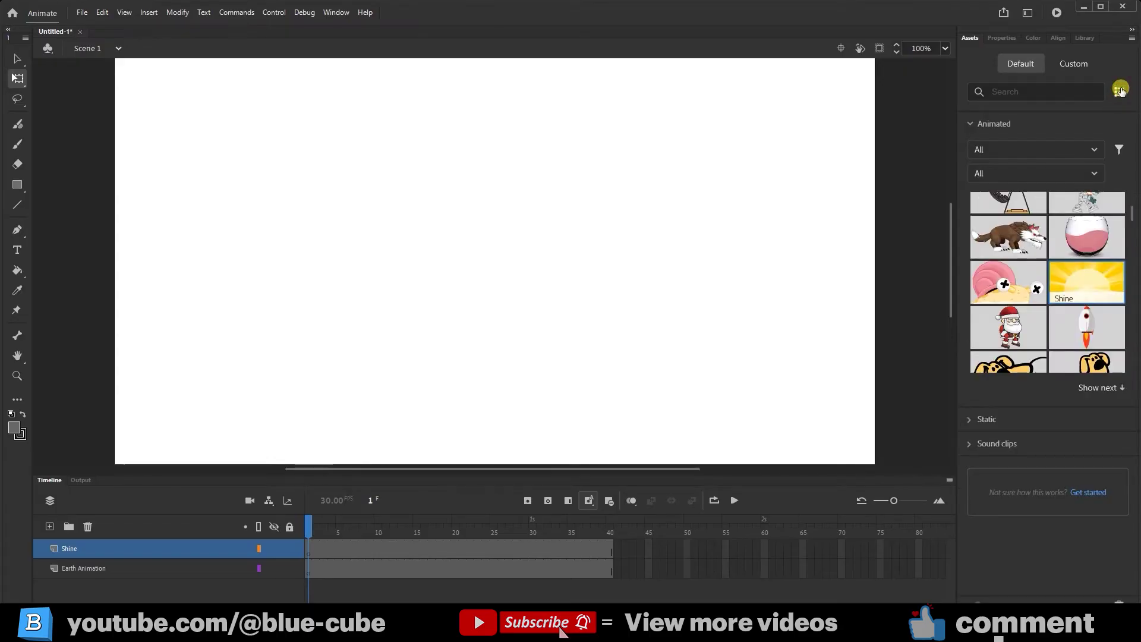
pyautogui.click(971, 123)
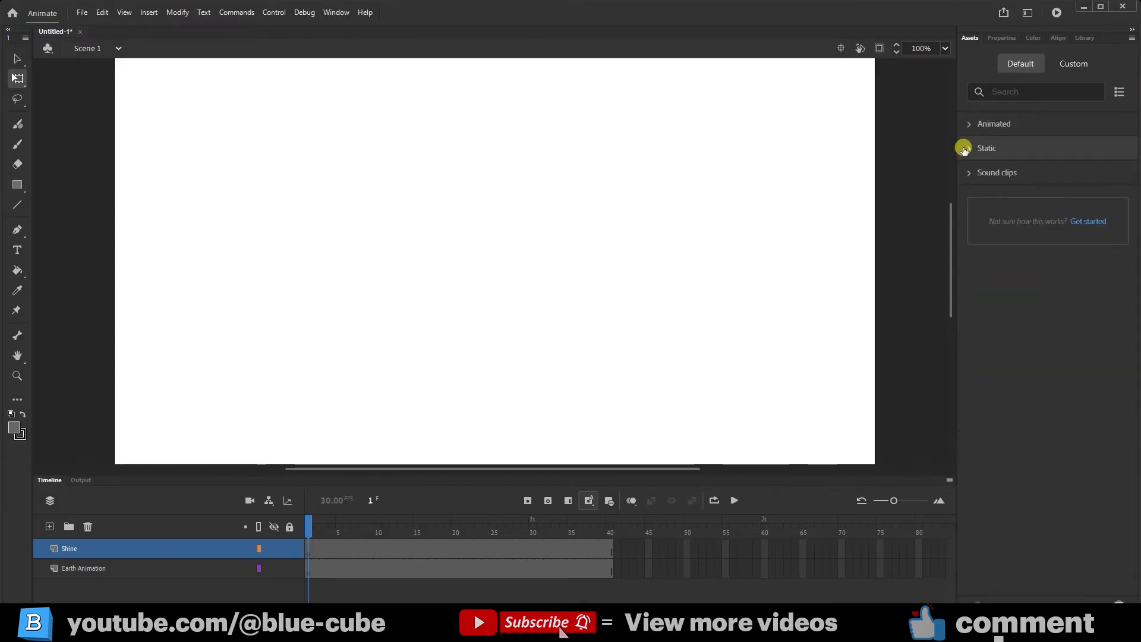
# Expand the Static assets and scroll the Characters grid down to FarmerOrange.
pyautogui.click(971, 148)
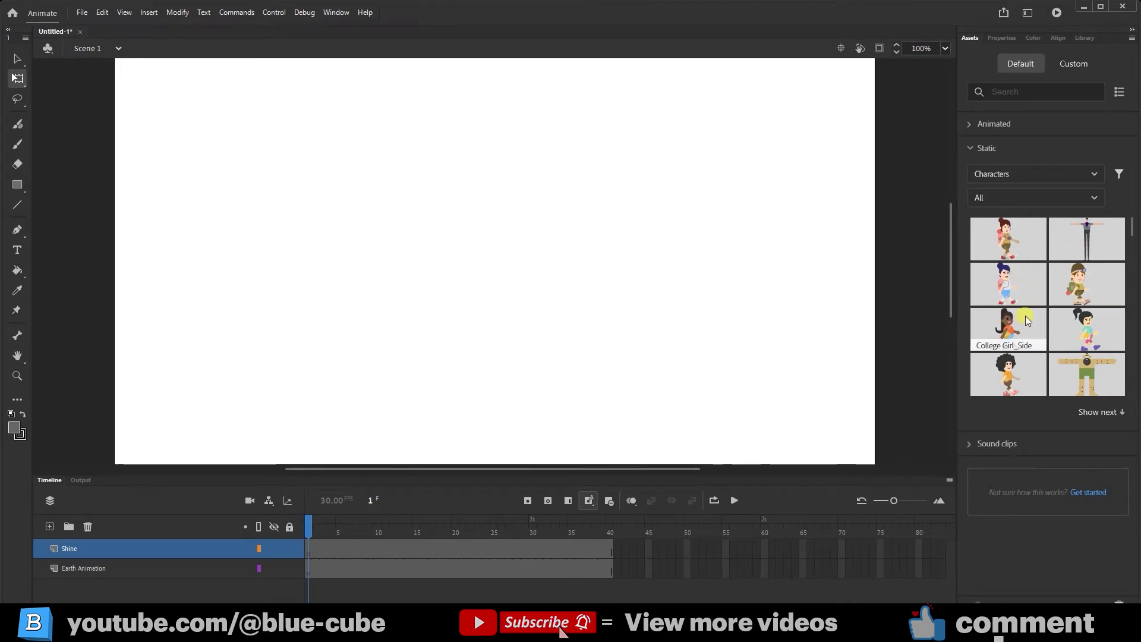
pyautogui.scroll(-5, 1007, 327)
pyautogui.scroll(-5, 1007, 327)
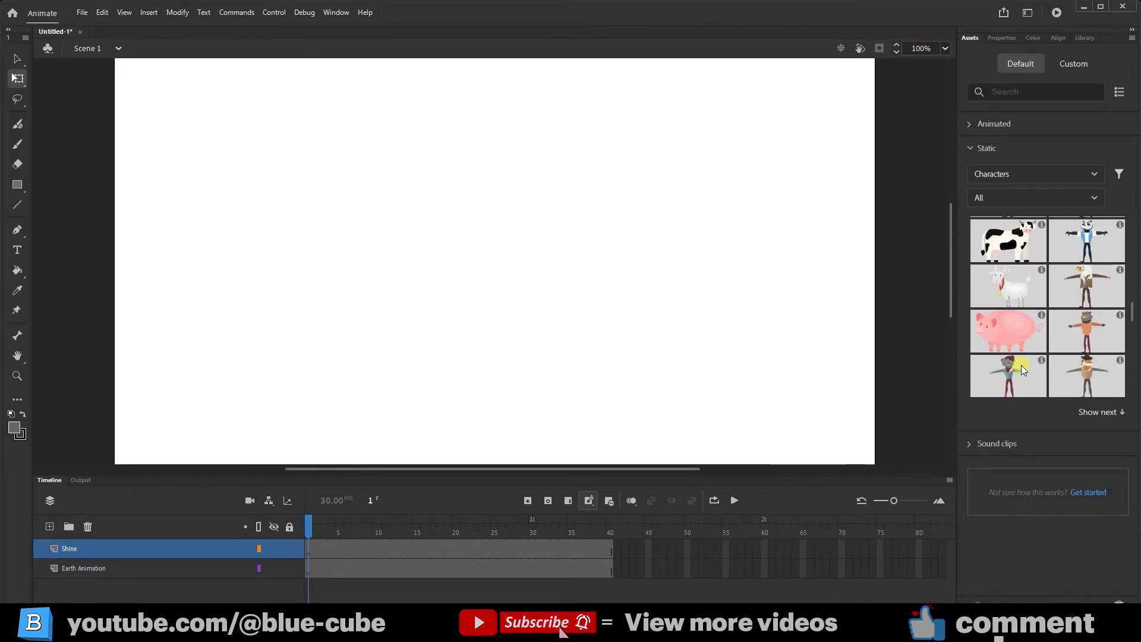
pyautogui.scroll(-2, 1025, 332)
pyautogui.scroll(-5, 1026, 332)
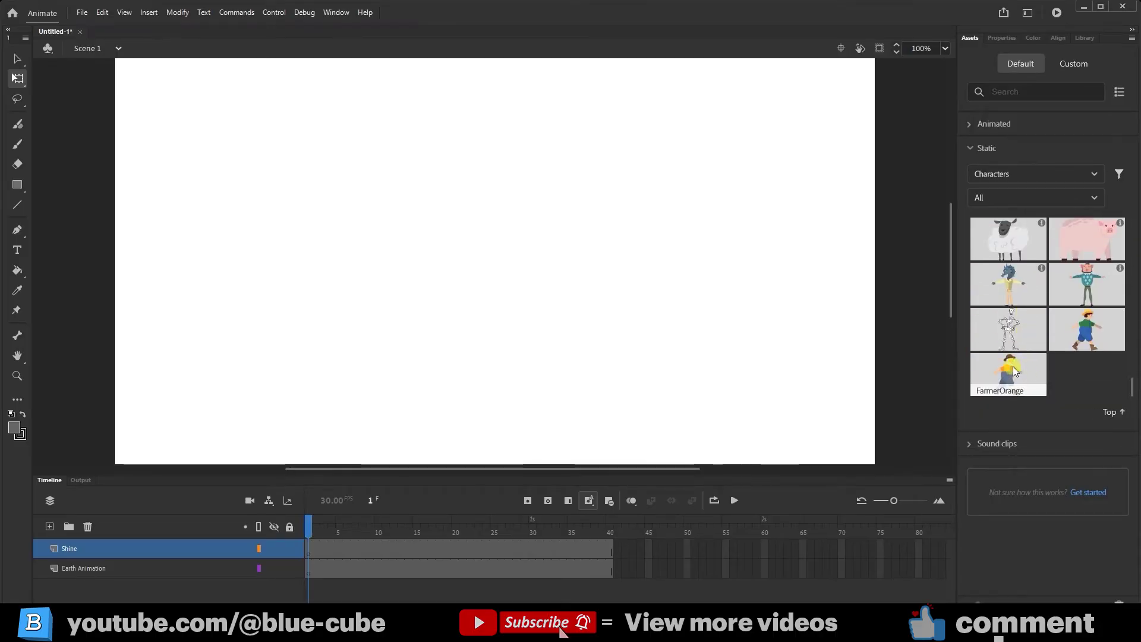
# Place FarmerOrange on the stage, scale it down, and position it at left.
pyautogui.moveTo(1006, 372); pyautogui.dragTo(306, 284)
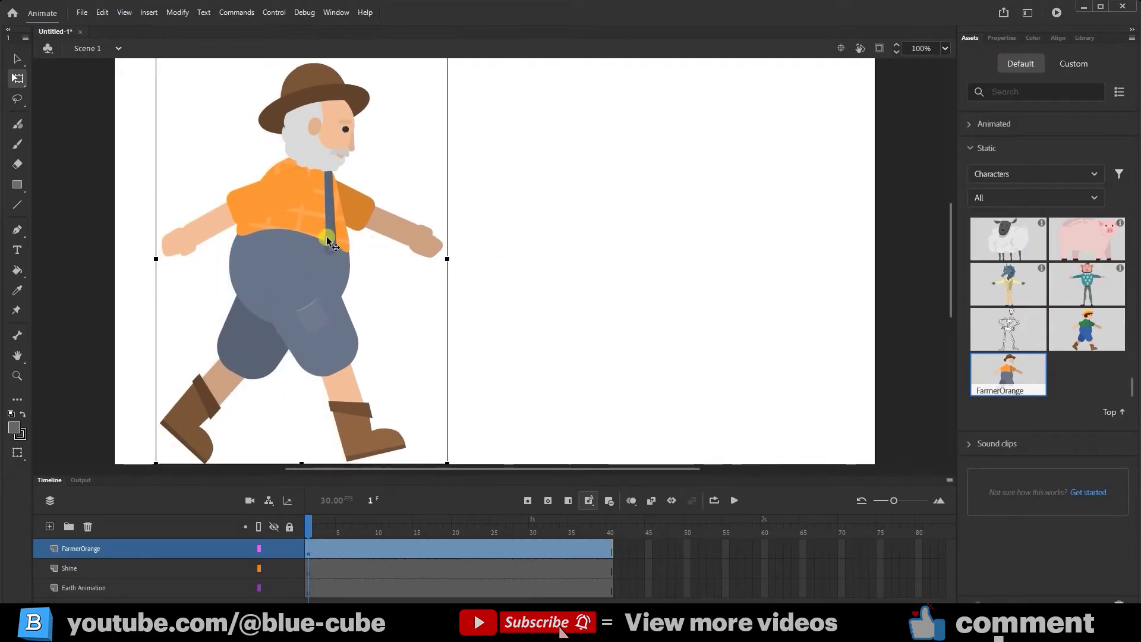
pyautogui.scroll(3, 336, 245)
pyautogui.moveTo(453, 173); pyautogui.dragTo(390, 250)
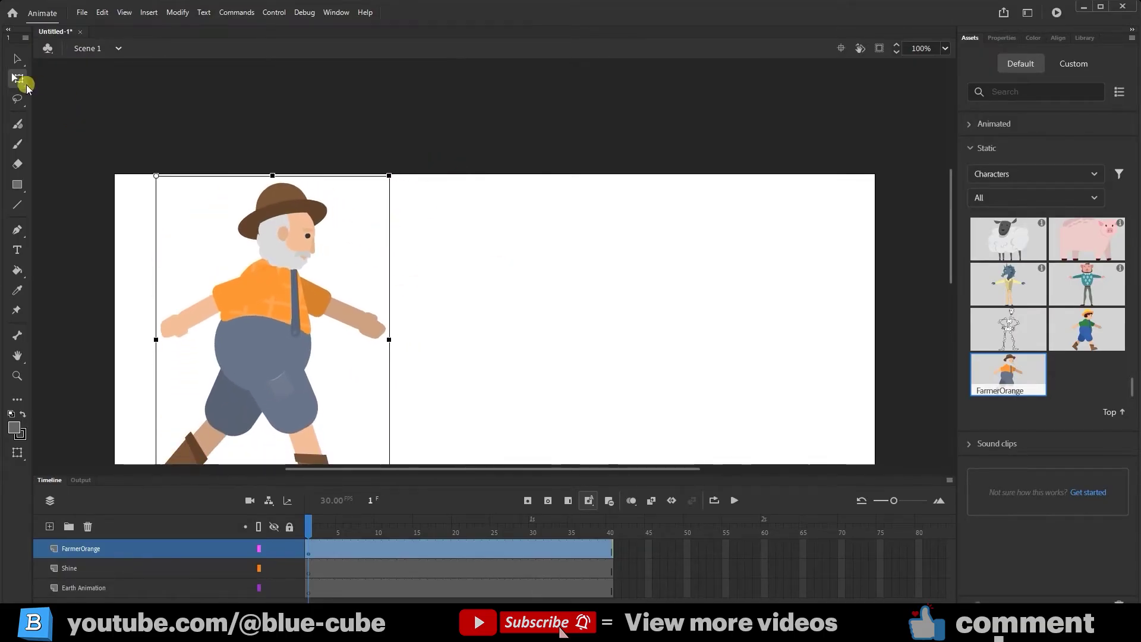
pyautogui.scroll(-3, 296, 321)
pyautogui.scroll(3, 295, 321)
pyautogui.moveTo(290, 243); pyautogui.dragTo(303, 284)
# Add sheep_2 to the stage and move it to the right side.
pyautogui.scroll(1, 1059, 321)
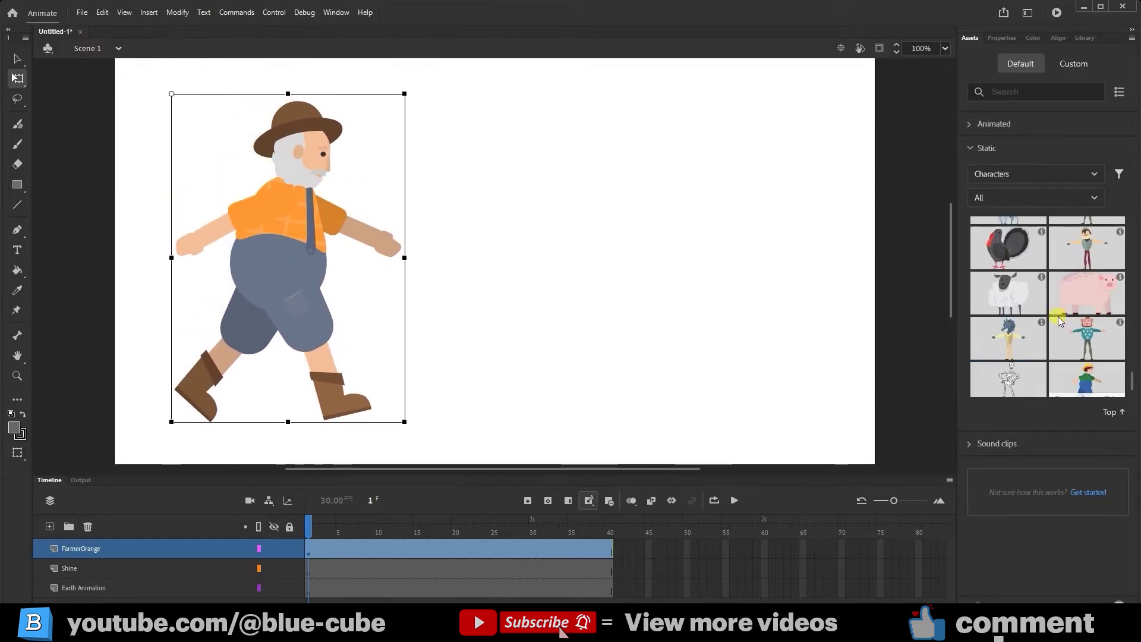
pyautogui.moveTo(1027, 291); pyautogui.dragTo(615, 271)
pyautogui.moveTo(351, 168); pyautogui.dragTo(735, 287)
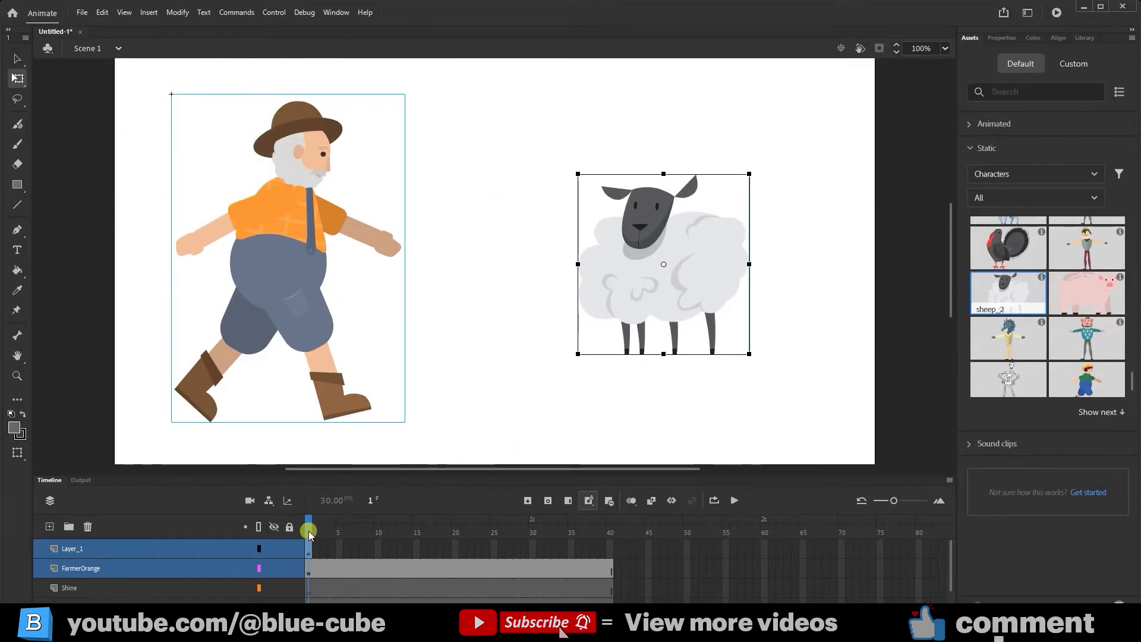
# Scrub the timeline, then delete the sheep_2 instance from the stage.
pyautogui.moveTo(309, 535); pyautogui.dragTo(248, 574)
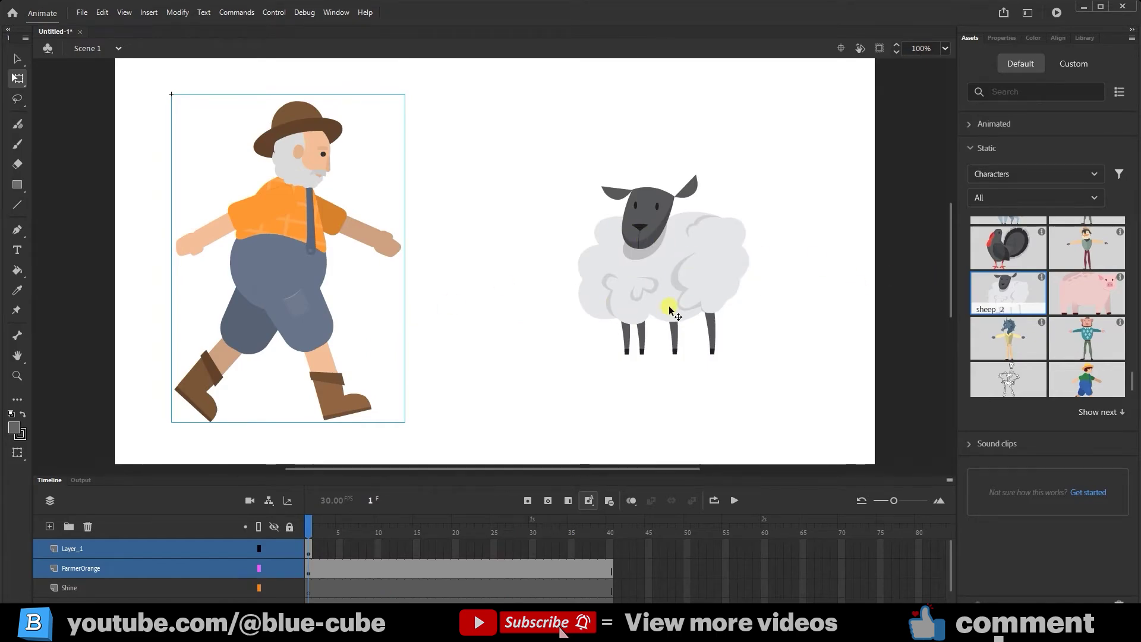
pyautogui.click(670, 284)
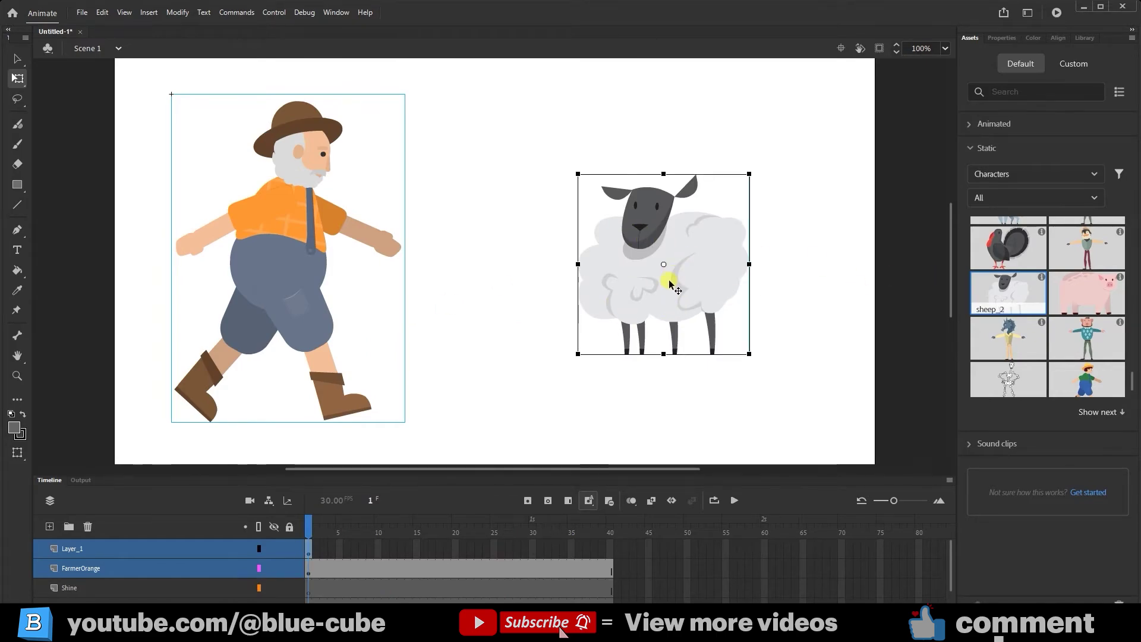
pyautogui.press('Delete')
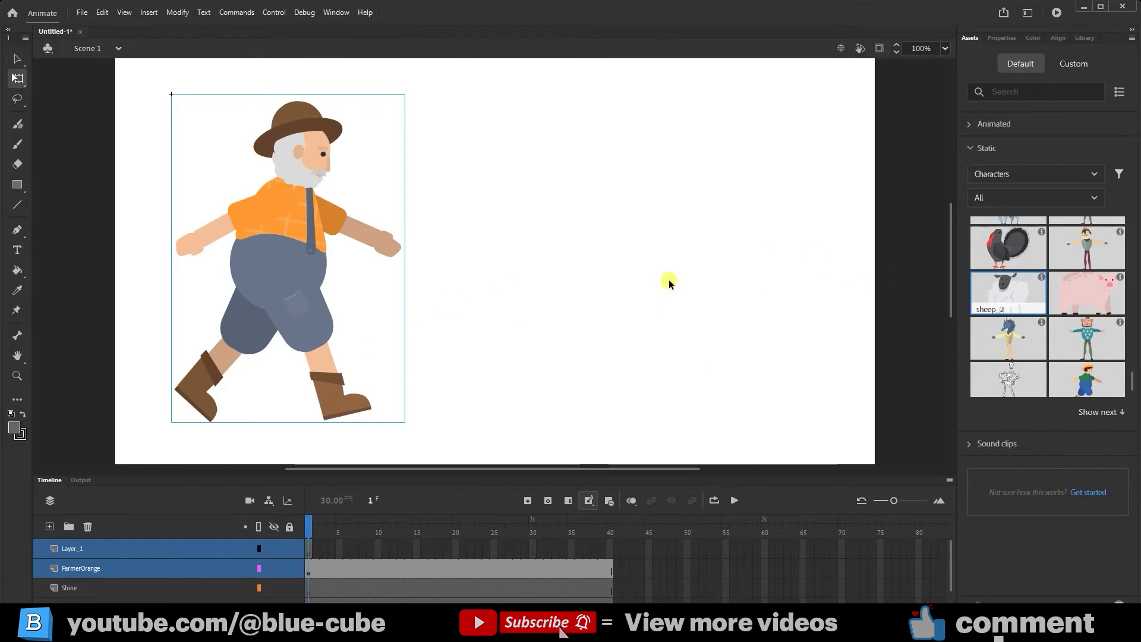
# Switch the Static category filter from Characters to Props, then to Backgrounds, and browse it.
pyautogui.click(1005, 178)
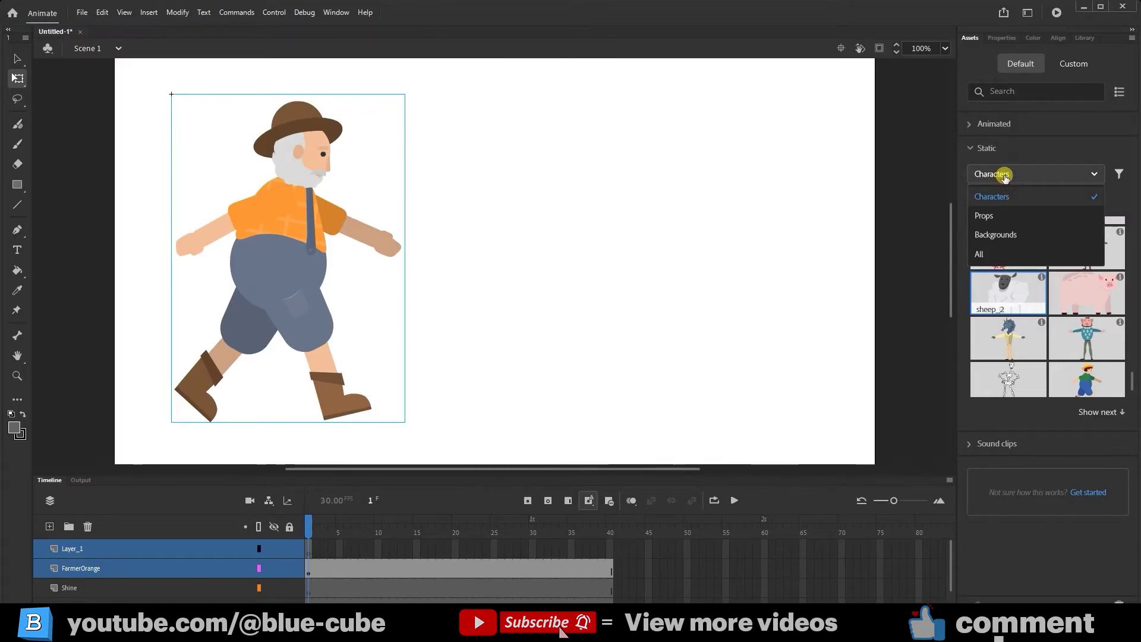
pyautogui.click(1005, 217)
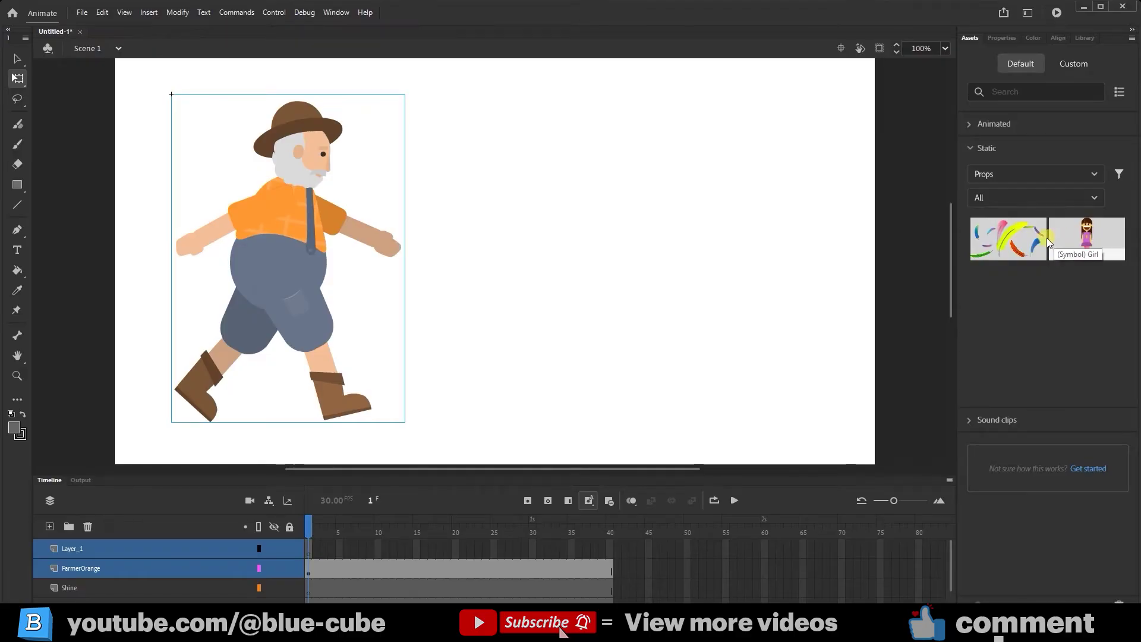
pyautogui.click(1007, 173)
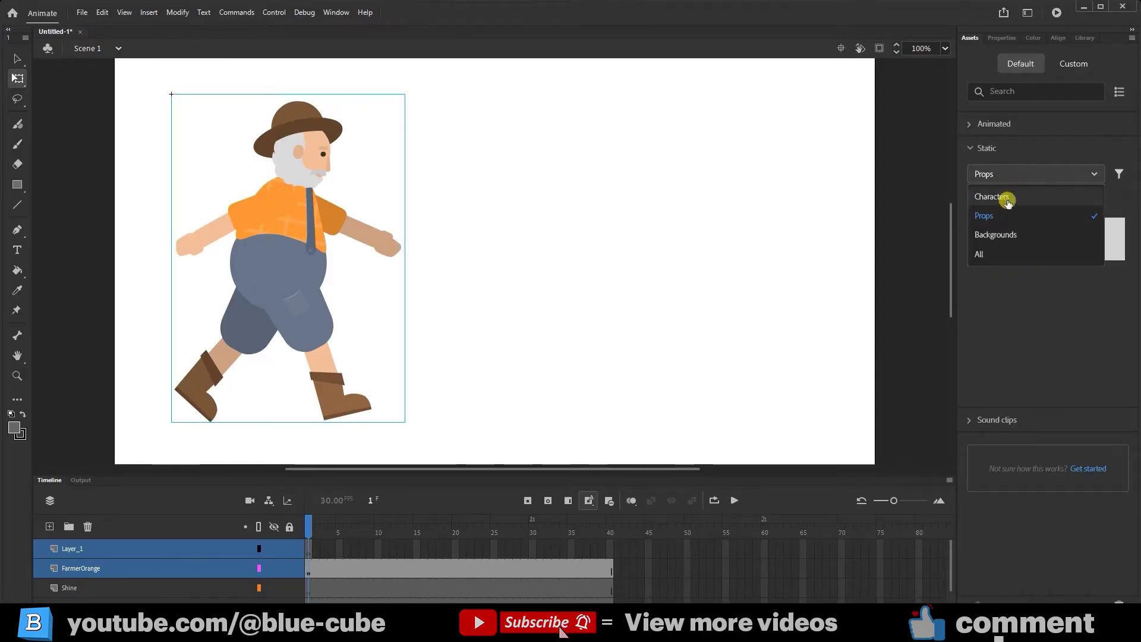
pyautogui.click(1012, 232)
pyautogui.scroll(-1, 1022, 322)
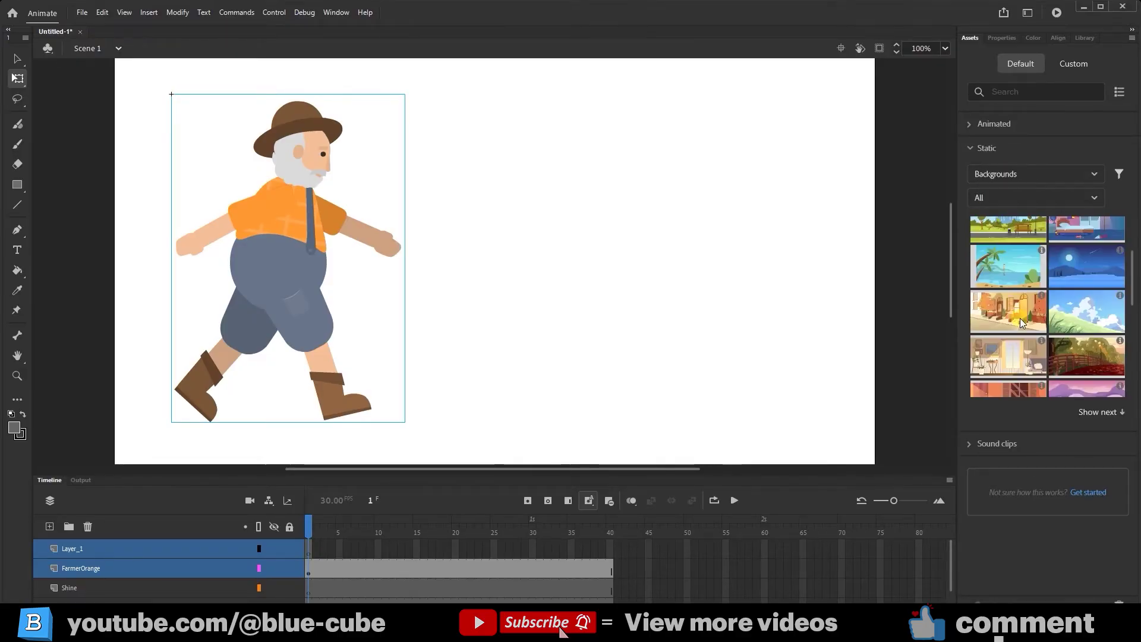
pyautogui.scroll(2, 1039, 379)
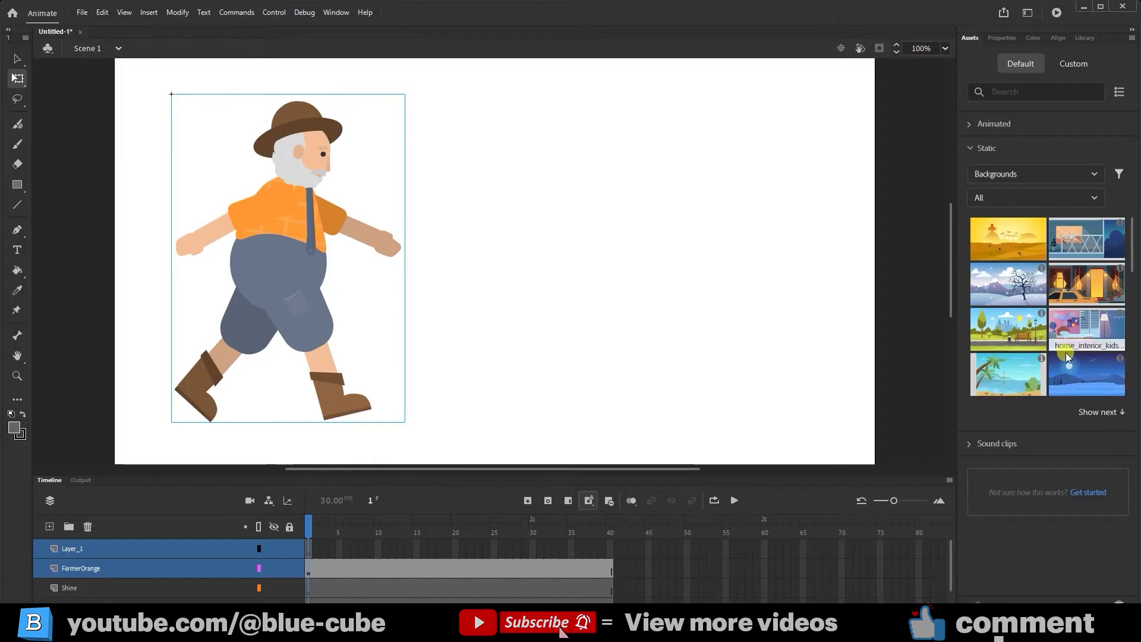
# Drag mountains_night from Assets onto the stage, then enlarge it and shift it over the stage.
pyautogui.moveTo(1098, 379); pyautogui.dragTo(496, 265)
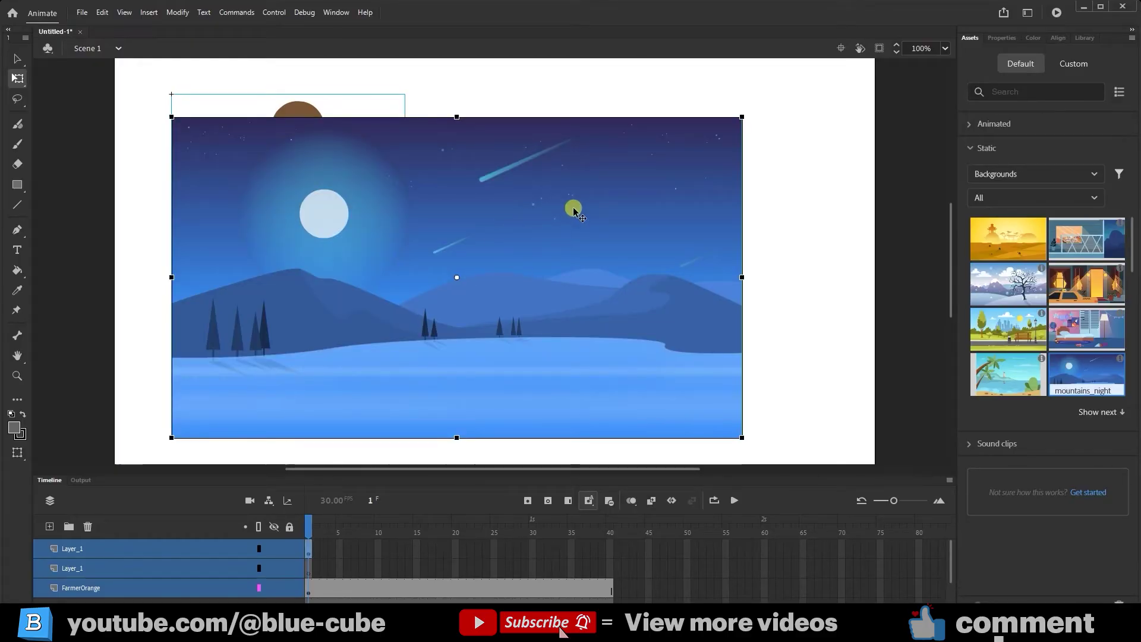
pyautogui.moveTo(742, 115); pyautogui.dragTo(810, 69)
pyautogui.moveTo(740, 160); pyautogui.dragTo(783, 141)
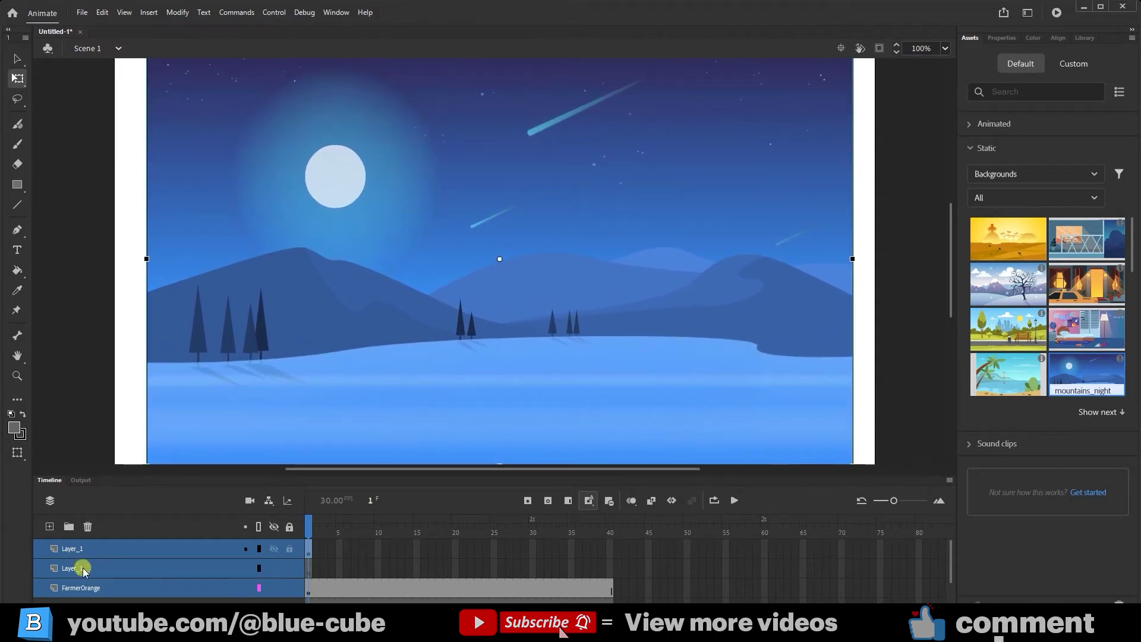
pyautogui.scroll(-2, 85, 572)
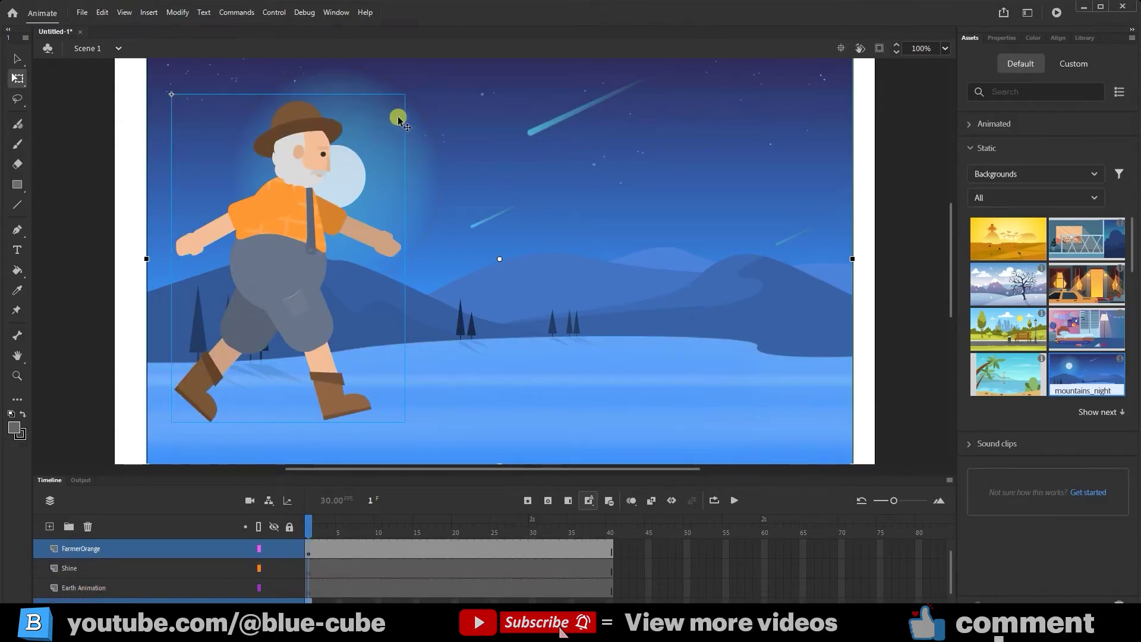
pyautogui.scroll(2, 856, 163)
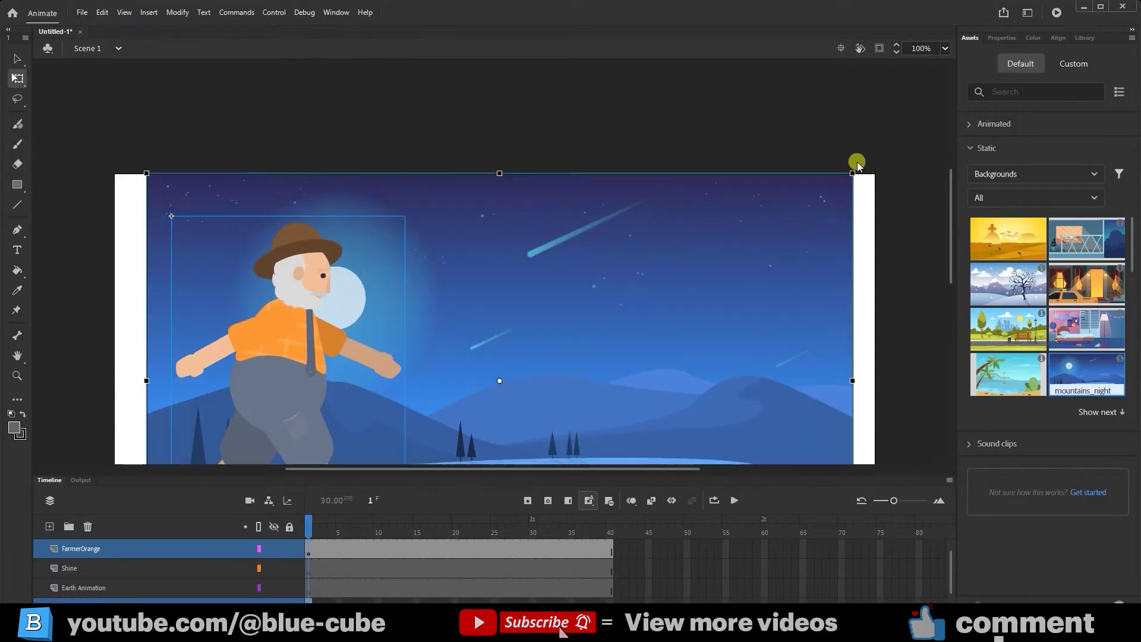
# Fine-tune the backdrop's size and top edge to fit the stage, then scrub ahead to check it.
pyautogui.moveTo(852, 172); pyautogui.dragTo(878, 145)
pyautogui.moveTo(782, 248); pyautogui.dragTo(775, 249)
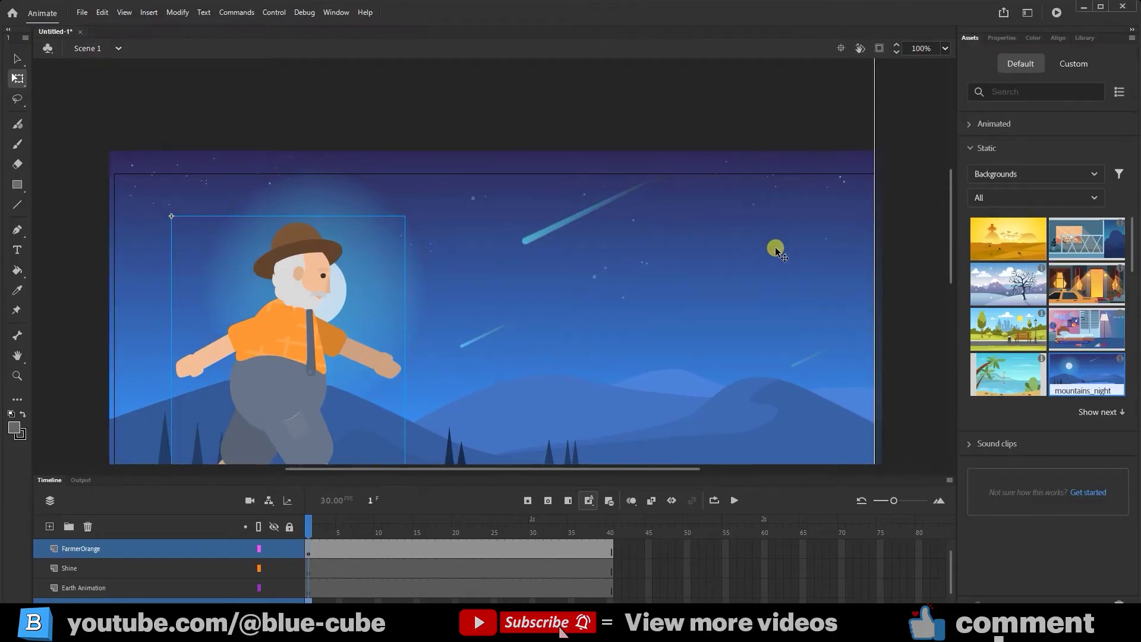
pyautogui.moveTo(492, 151); pyautogui.dragTo(492, 171)
pyautogui.scroll(-2, 509, 255)
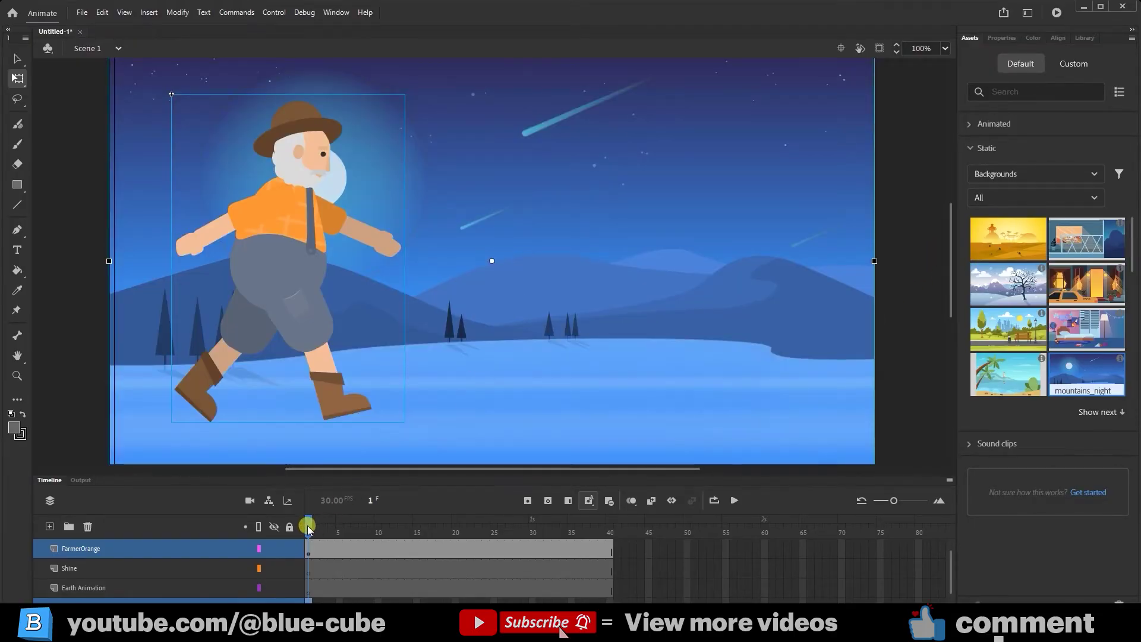
pyautogui.moveTo(308, 526); pyautogui.dragTo(313, 550)
pyautogui.scroll(-1, 277, 579)
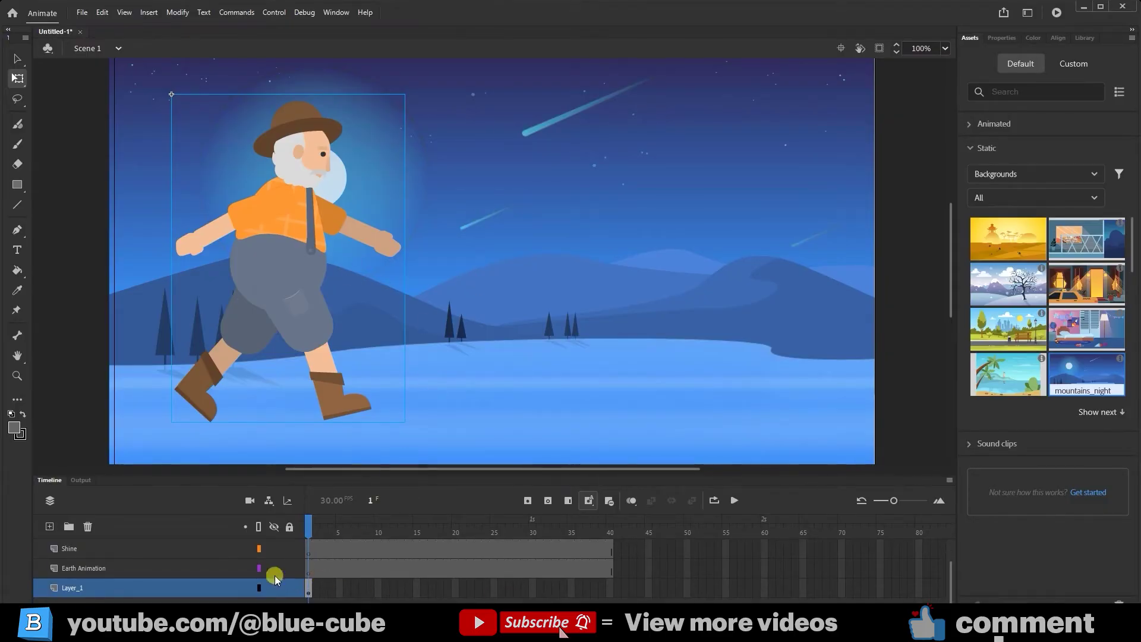
# Extend Layer_1 through frame 40 so the night backdrop lasts the whole walk, and show All asset categories.
pyautogui.click(307, 587)
pyautogui.moveTo(315, 593); pyautogui.dragTo(615, 601)
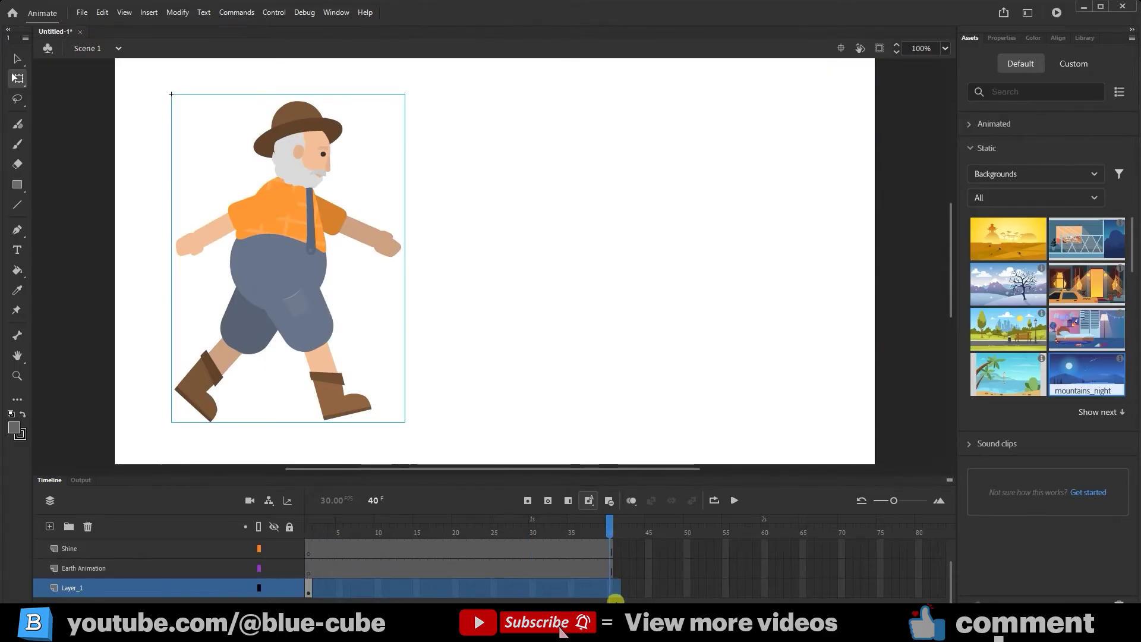
pyautogui.click(569, 501)
pyautogui.moveTo(608, 529); pyautogui.dragTo(280, 535)
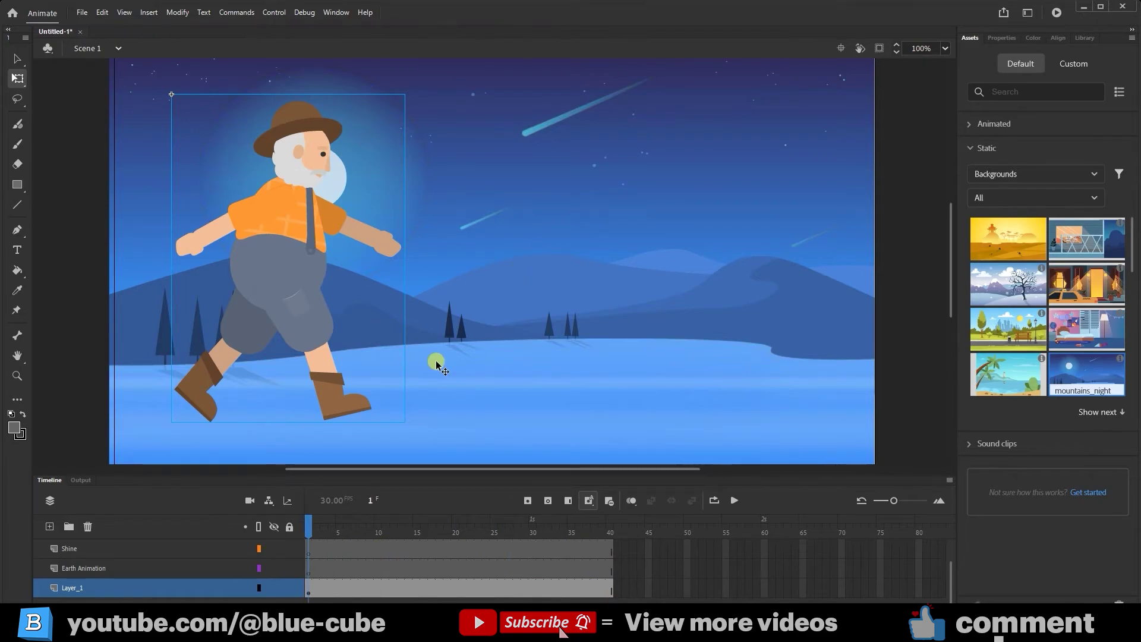
pyautogui.click(1037, 171)
pyautogui.click(997, 254)
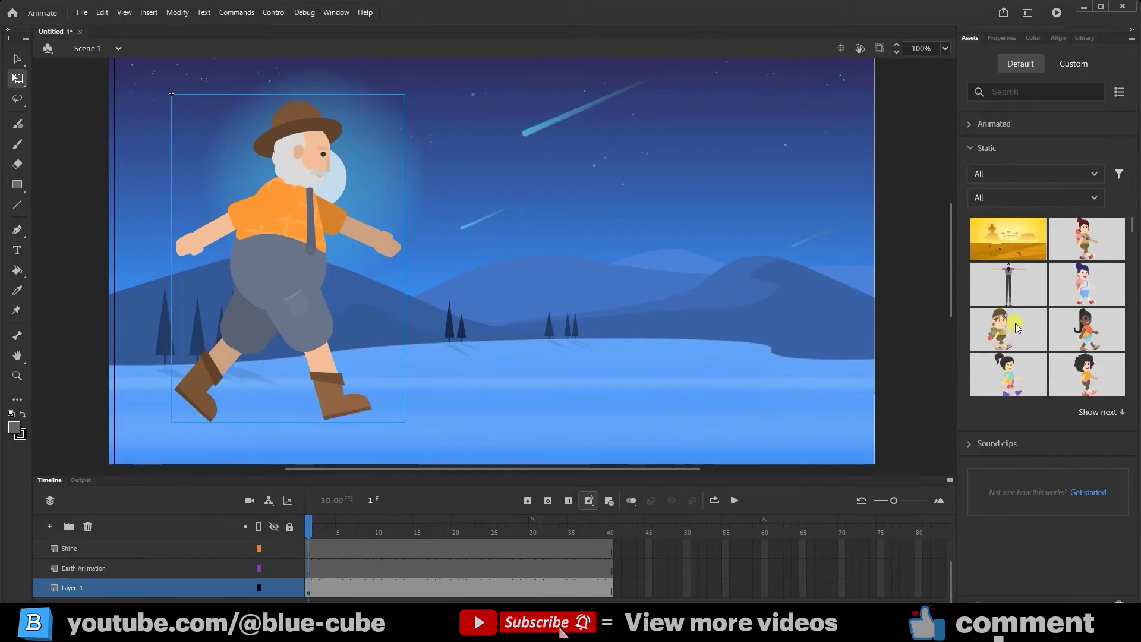
# Try the Objects and Rigs asset type filters, reset to All, then collapse the Static section.
pyautogui.click(1014, 202)
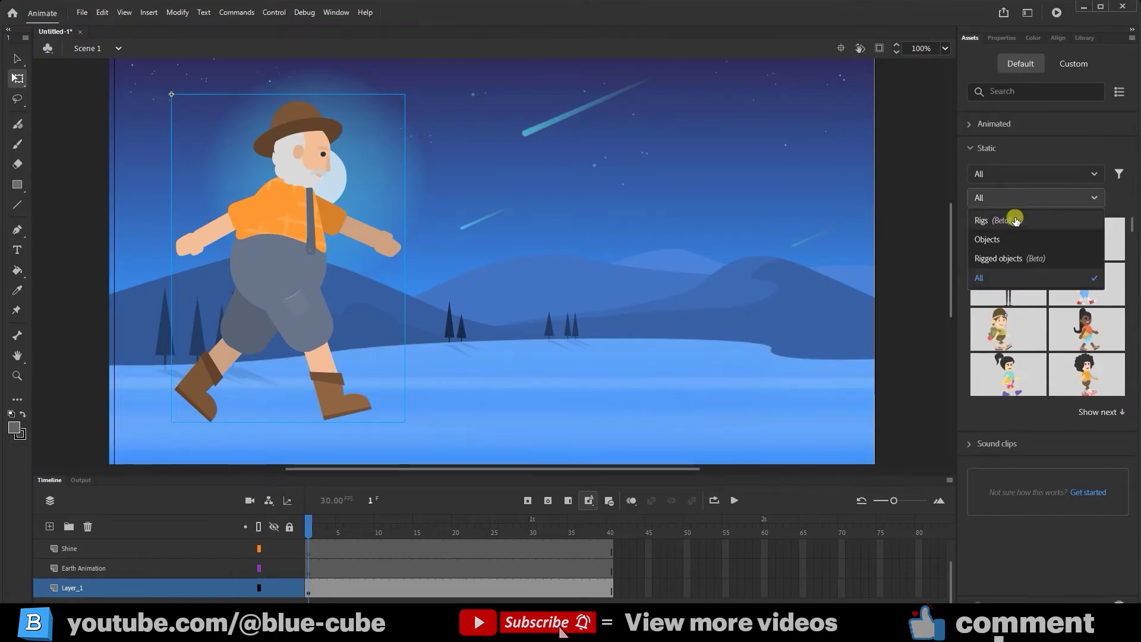
pyautogui.click(1001, 242)
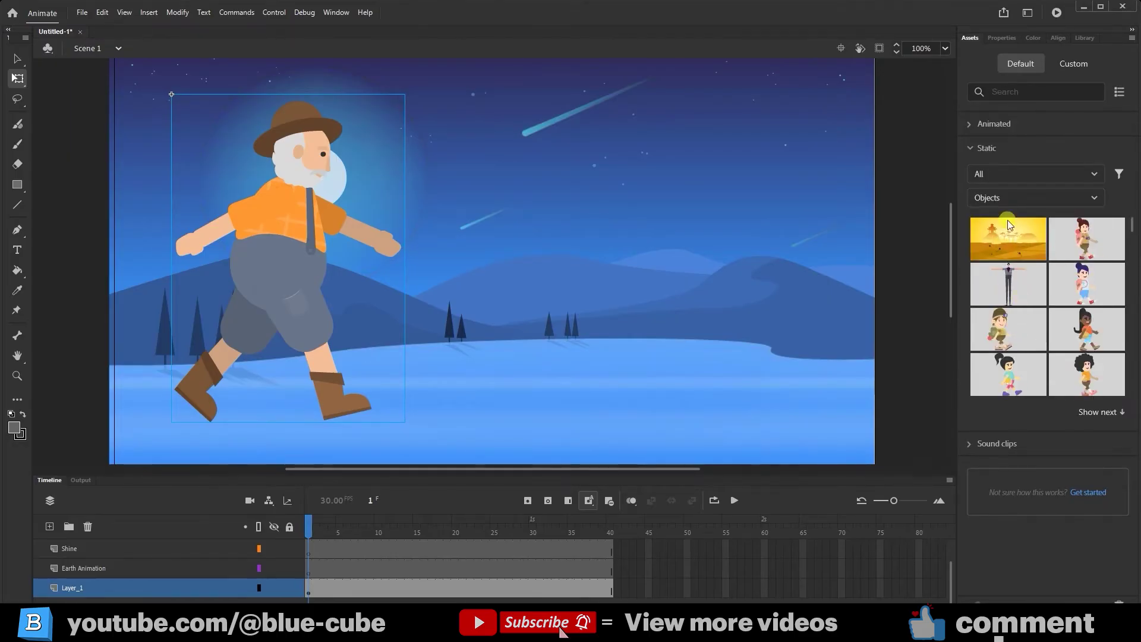
pyautogui.click(1006, 198)
pyautogui.click(1010, 276)
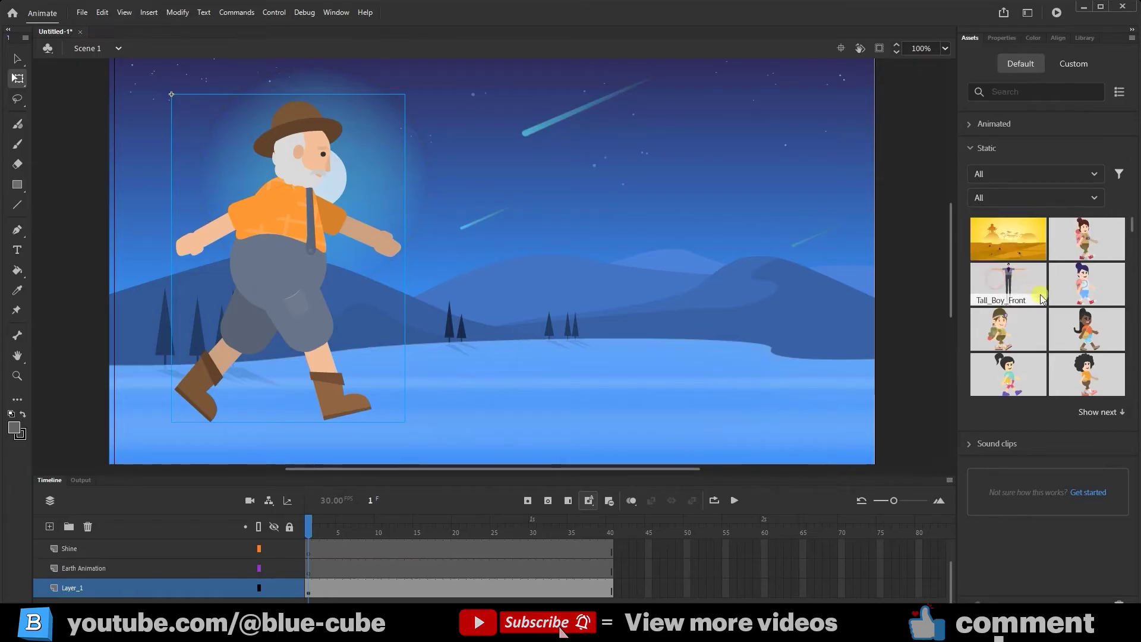
pyautogui.click(1015, 198)
pyautogui.click(999, 220)
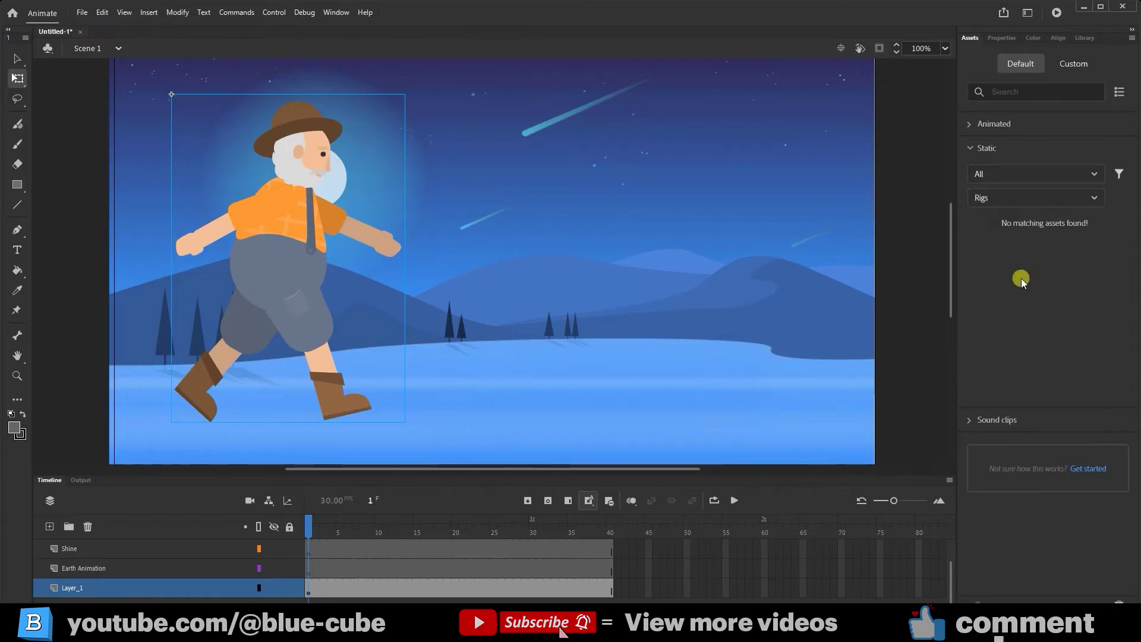
pyautogui.click(978, 197)
pyautogui.click(1001, 277)
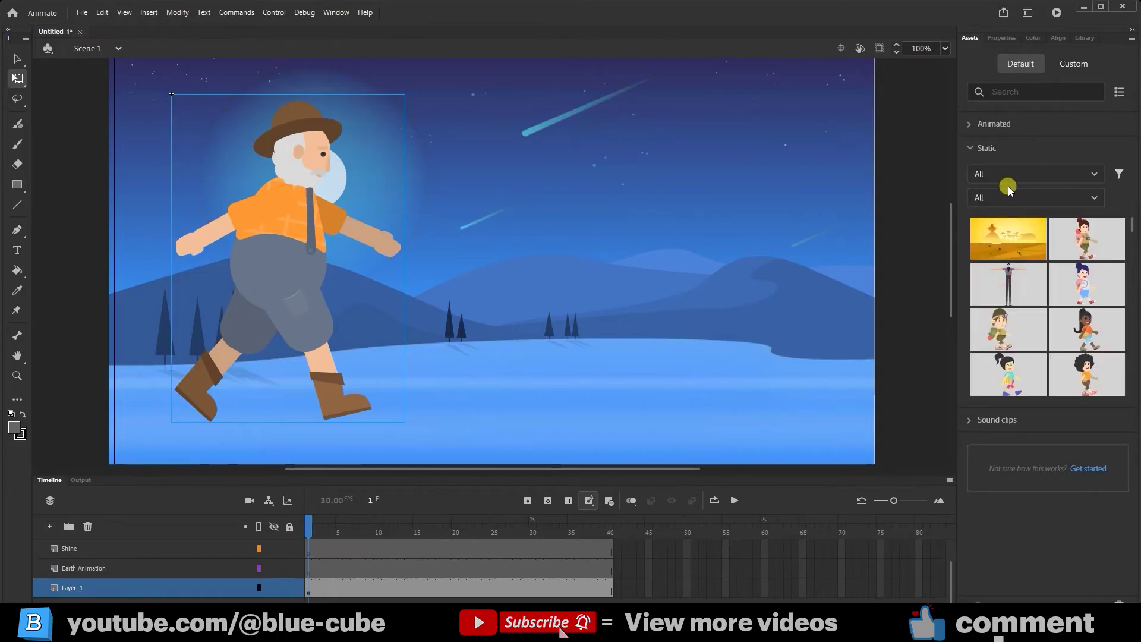
pyautogui.click(973, 148)
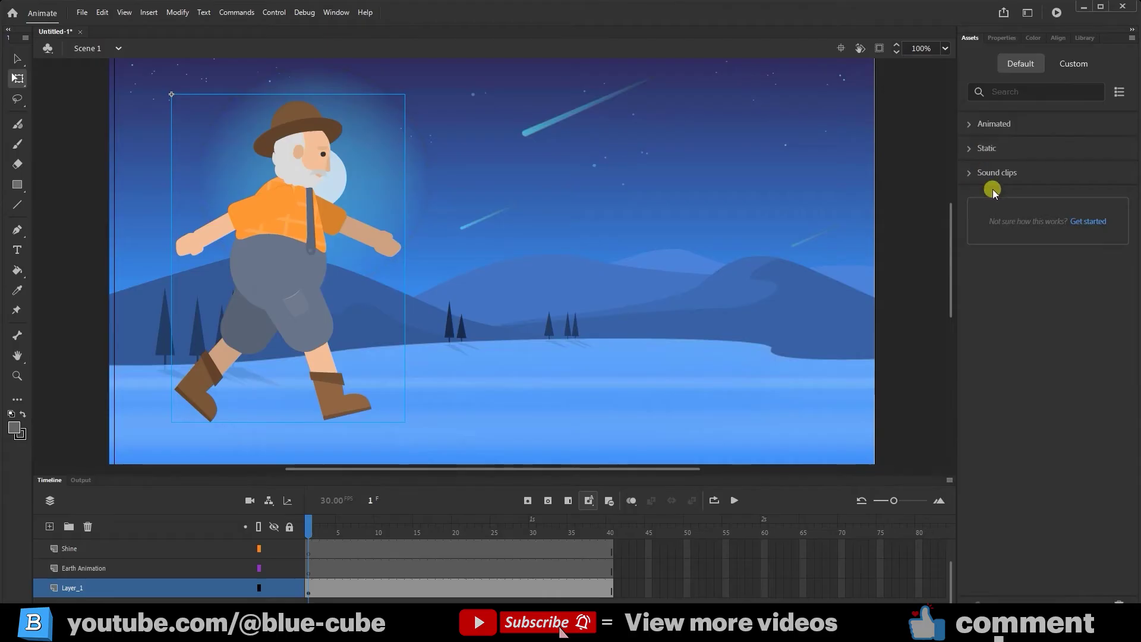
# Add the Weather Snowball Hitting Wood sound from Sound clips to the scene as a layer.
pyautogui.click(969, 174)
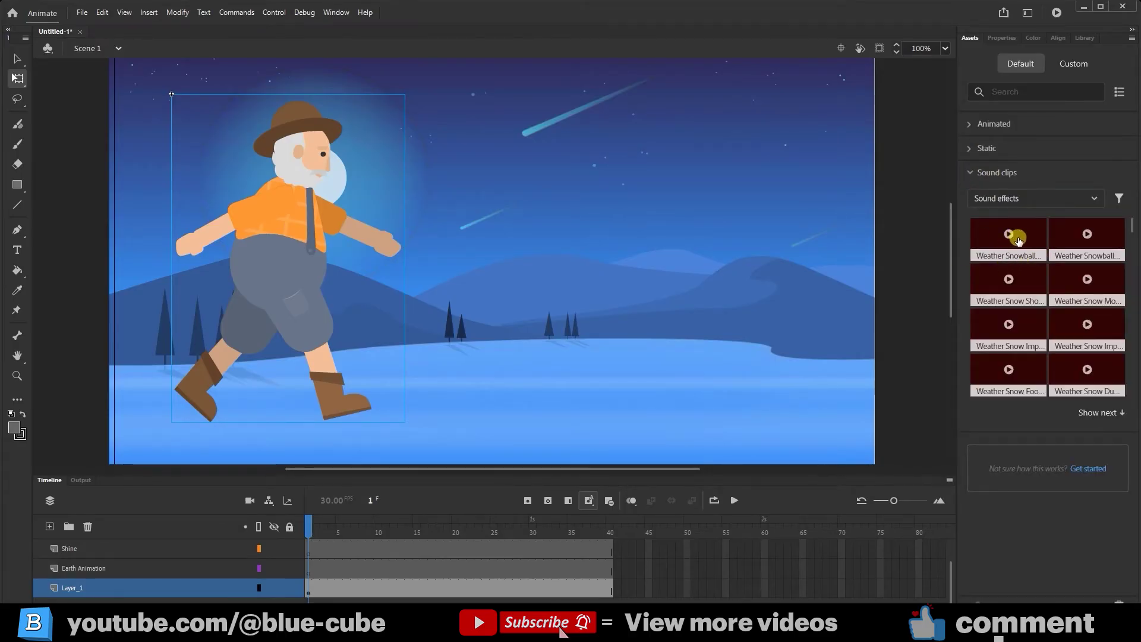
pyautogui.moveTo(1018, 239); pyautogui.dragTo(805, 306)
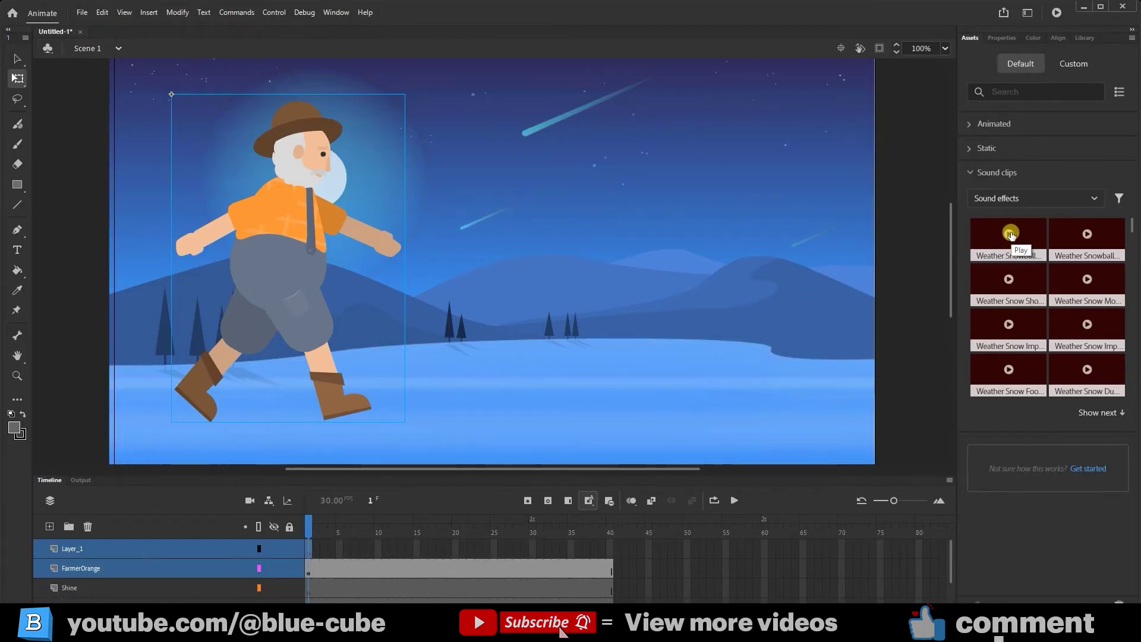
pyautogui.moveTo(1011, 234); pyautogui.dragTo(511, 305)
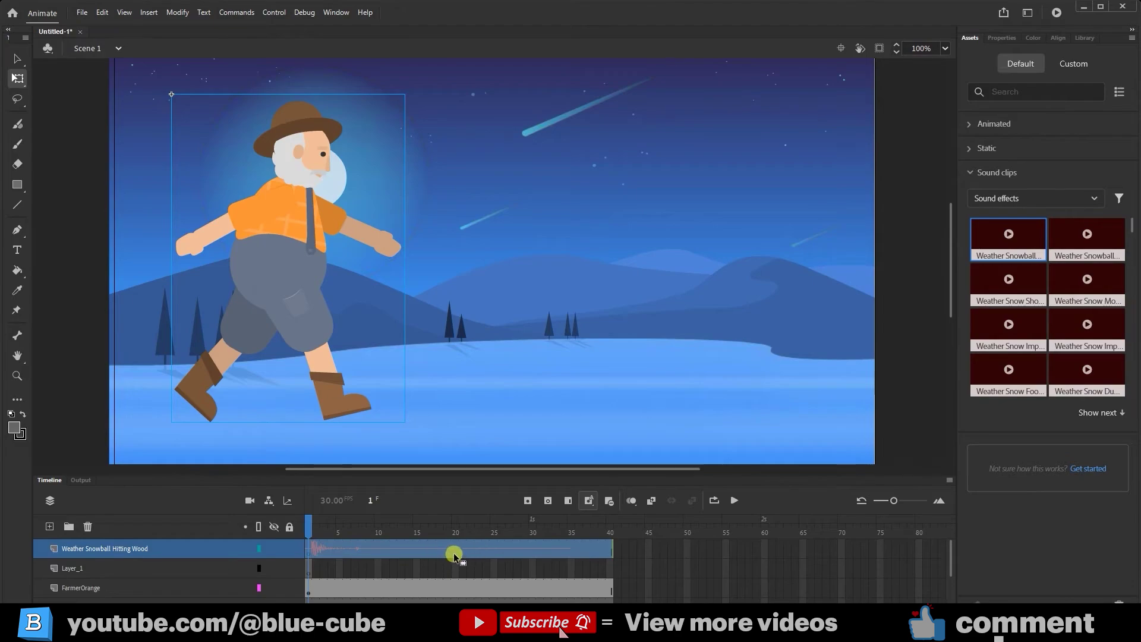
# Play the walk with the sound, stop it, and return to frame 1.
pyautogui.click(735, 500)
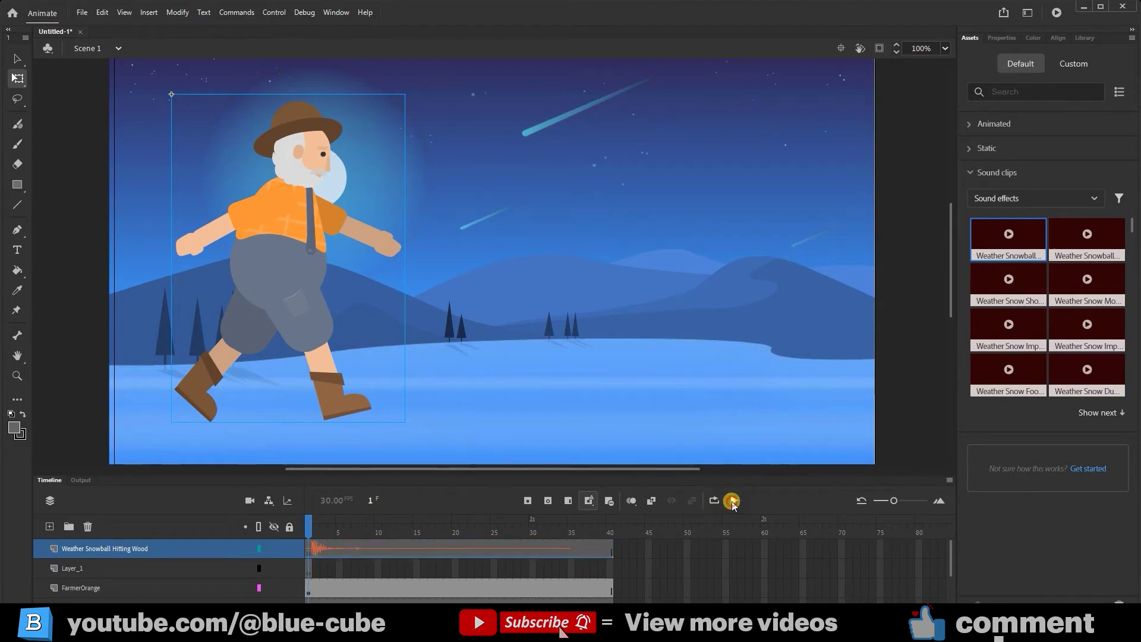
pyautogui.click(735, 501)
pyautogui.click(305, 528)
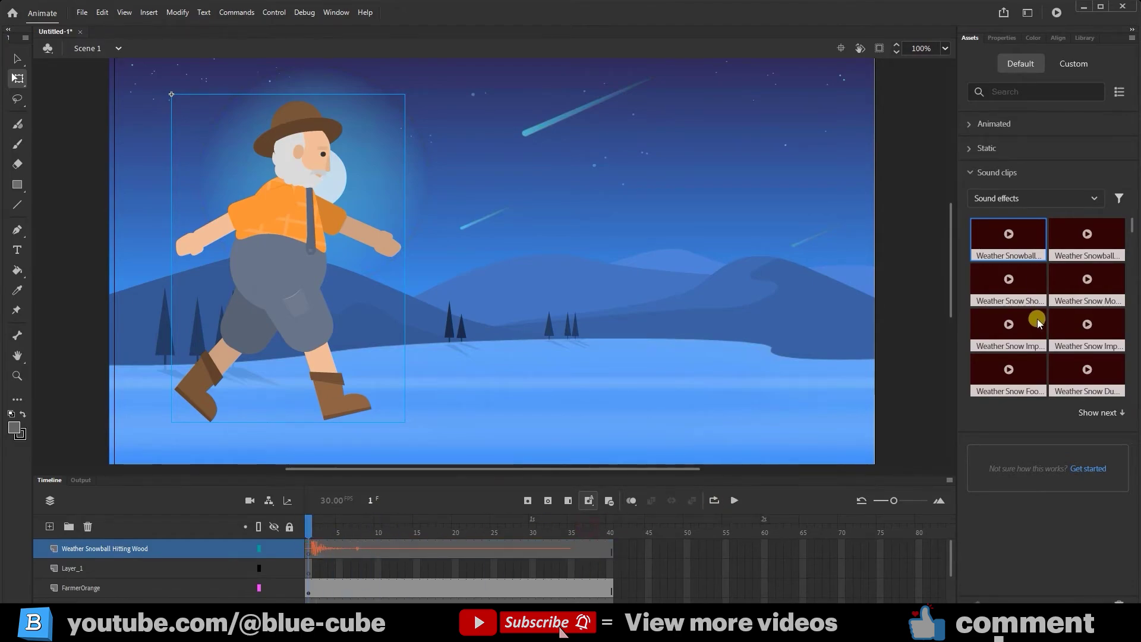
# Delete the Weather Snowball Hitting Wood sound layer and Layer_1 from the timeline.
pyautogui.scroll(-3, 1032, 333)
pyautogui.scroll(3, 1032, 339)
pyautogui.click(111, 559)
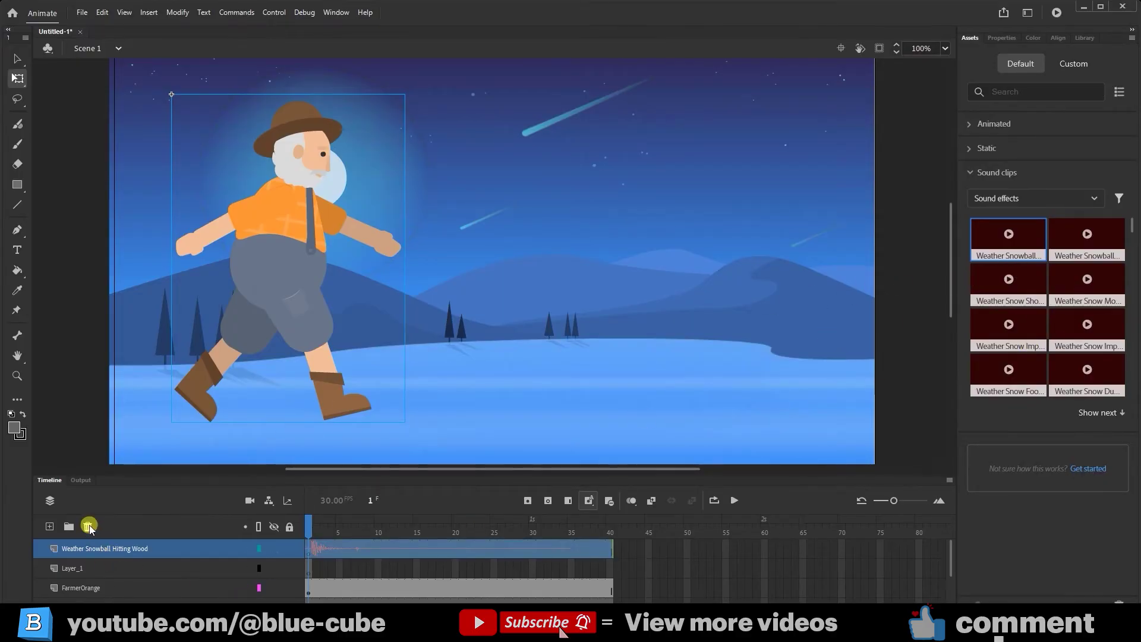
pyautogui.click(89, 526)
pyautogui.click(78, 548)
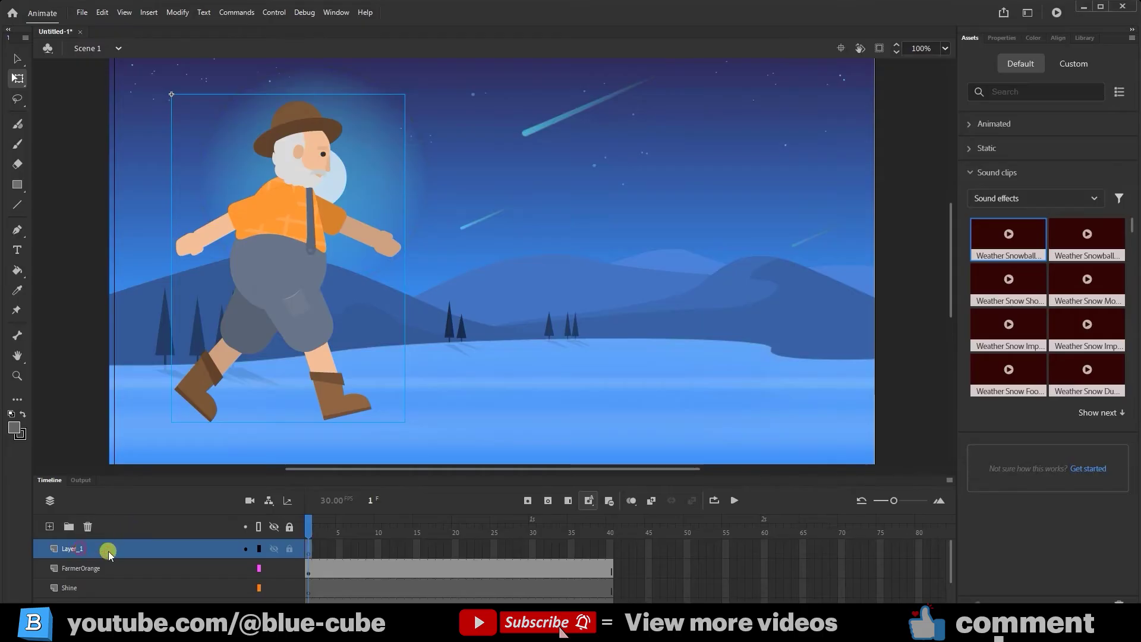
pyautogui.click(88, 527)
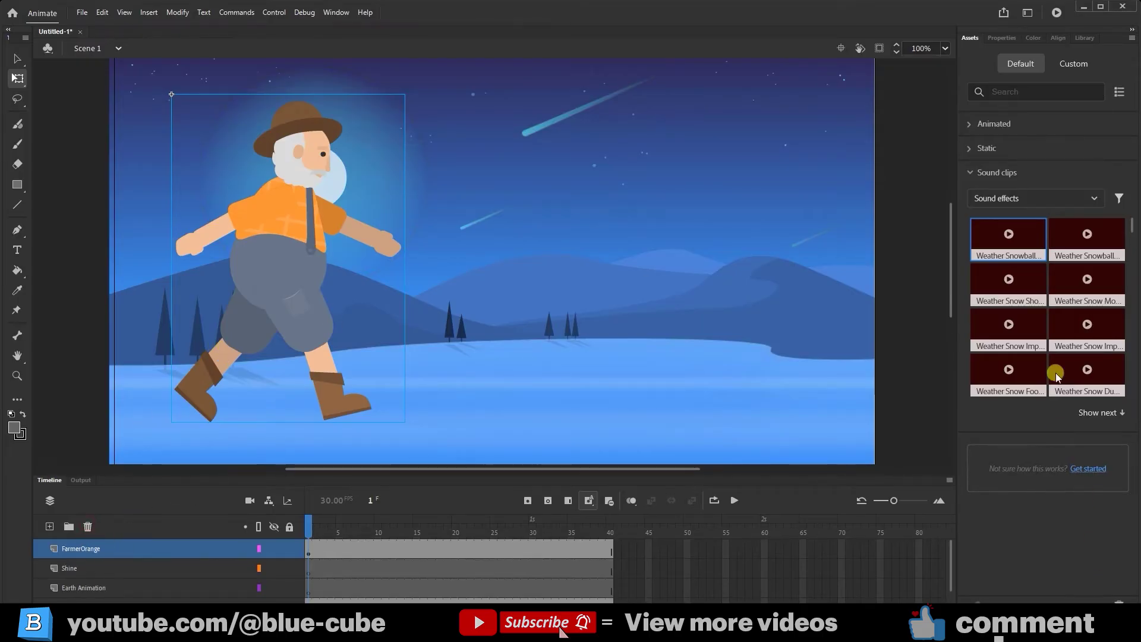
# Keep the Weather Snow Shoe Stepping On Snow clip and switch Assets to Custom.
pyautogui.click(1014, 288)
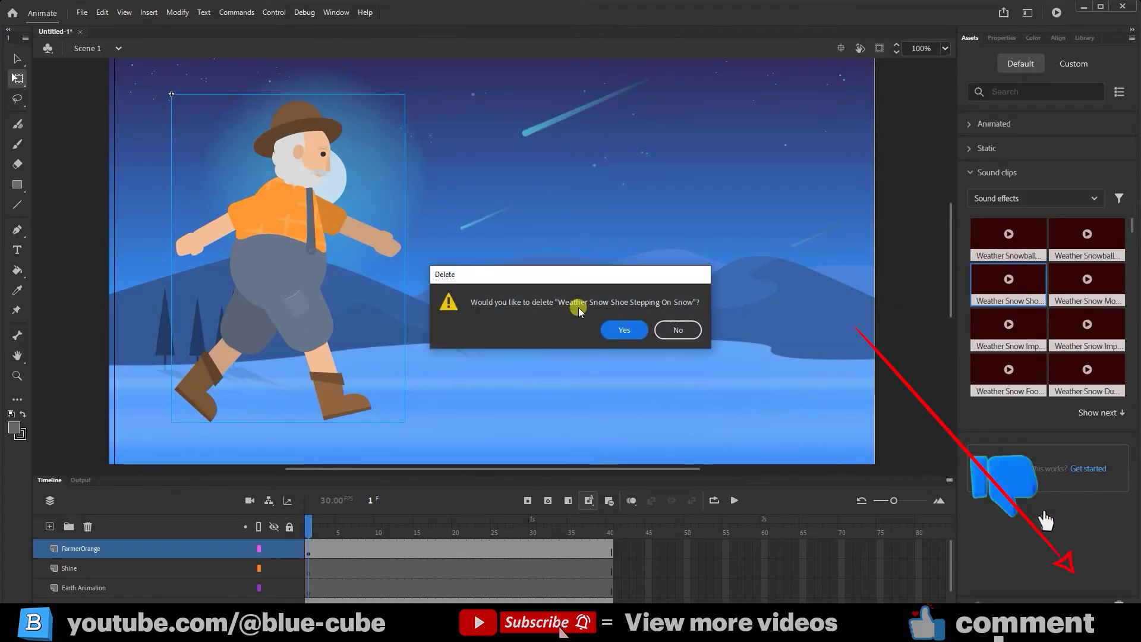
pyautogui.click(677, 328)
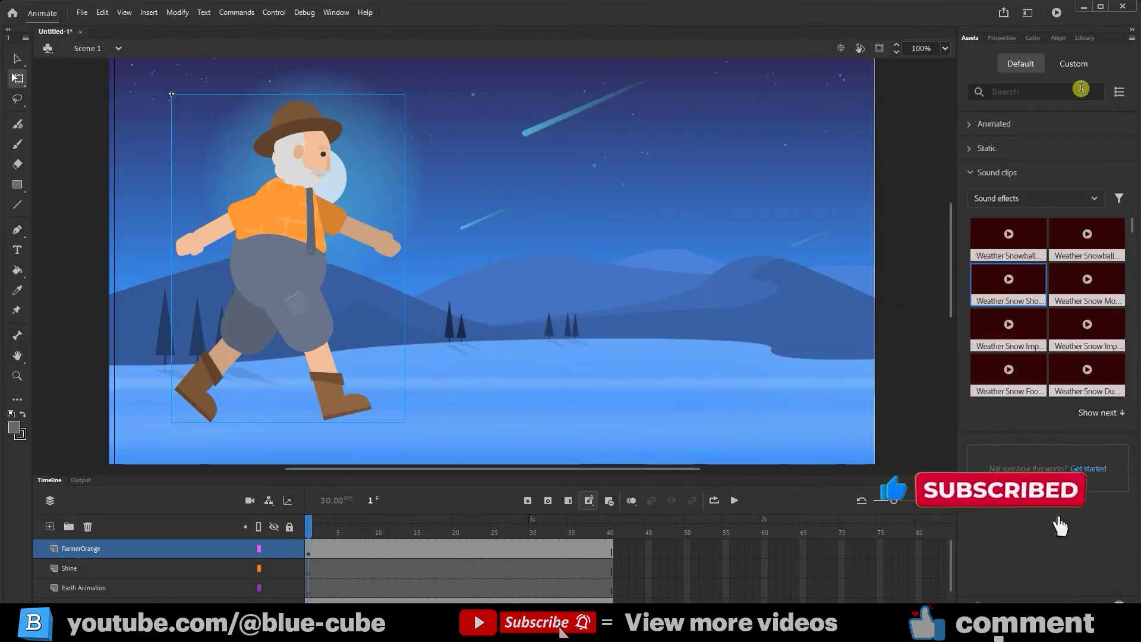
pyautogui.click(1074, 64)
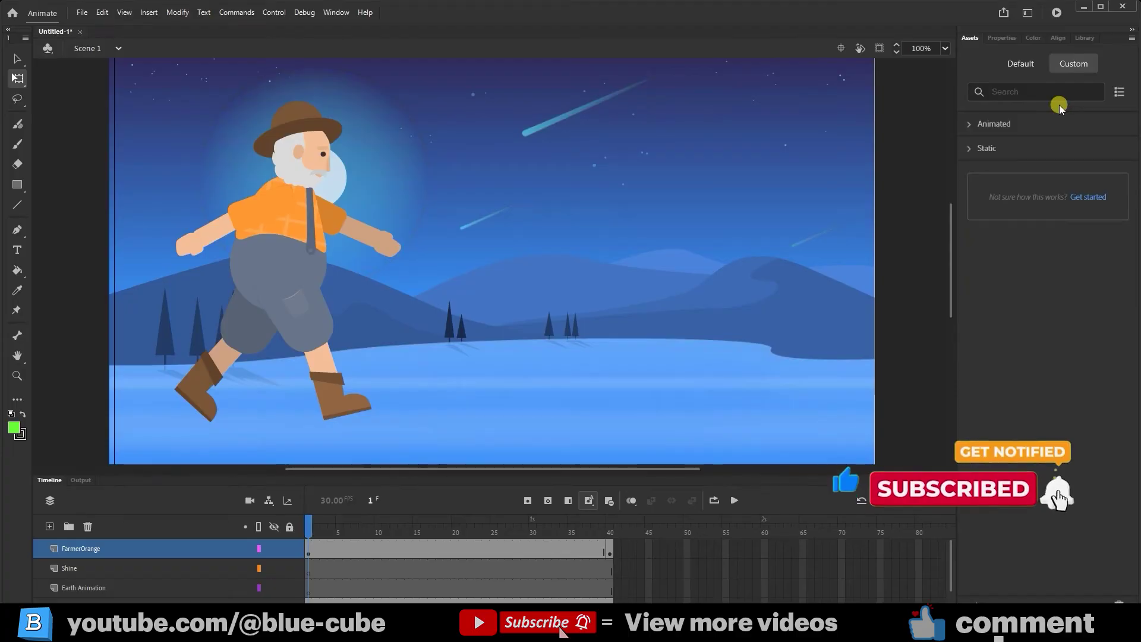
# Draw a green ellipse with the Oval Tool and move it down over the mountains.
pyautogui.click(7, 184)
pyautogui.click(65, 222)
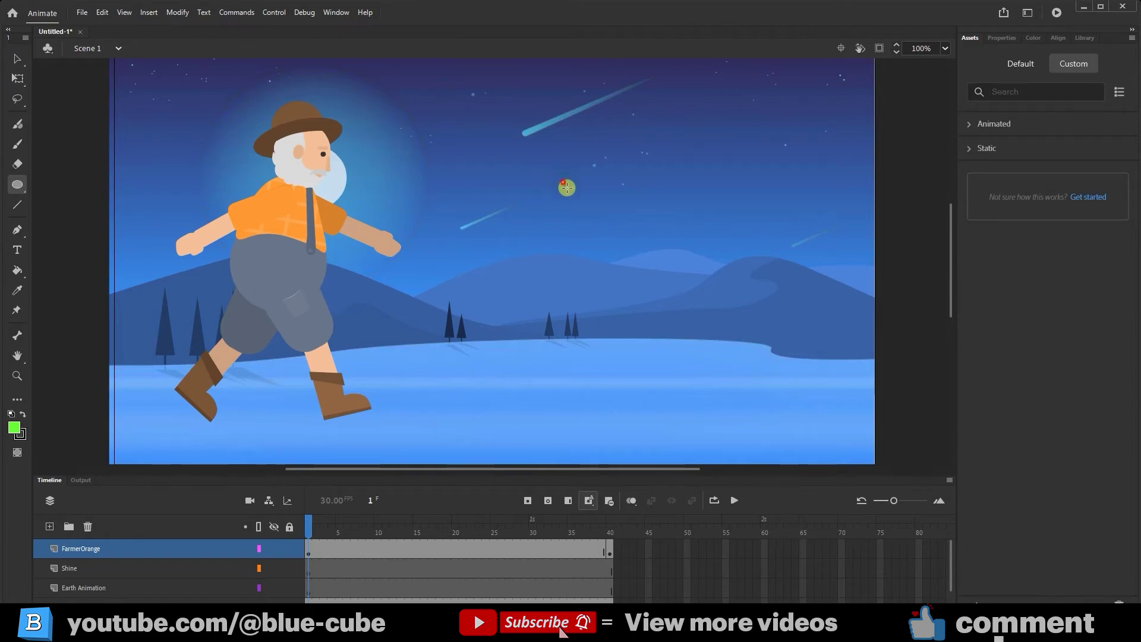
pyautogui.moveTo(561, 181); pyautogui.dragTo(726, 224)
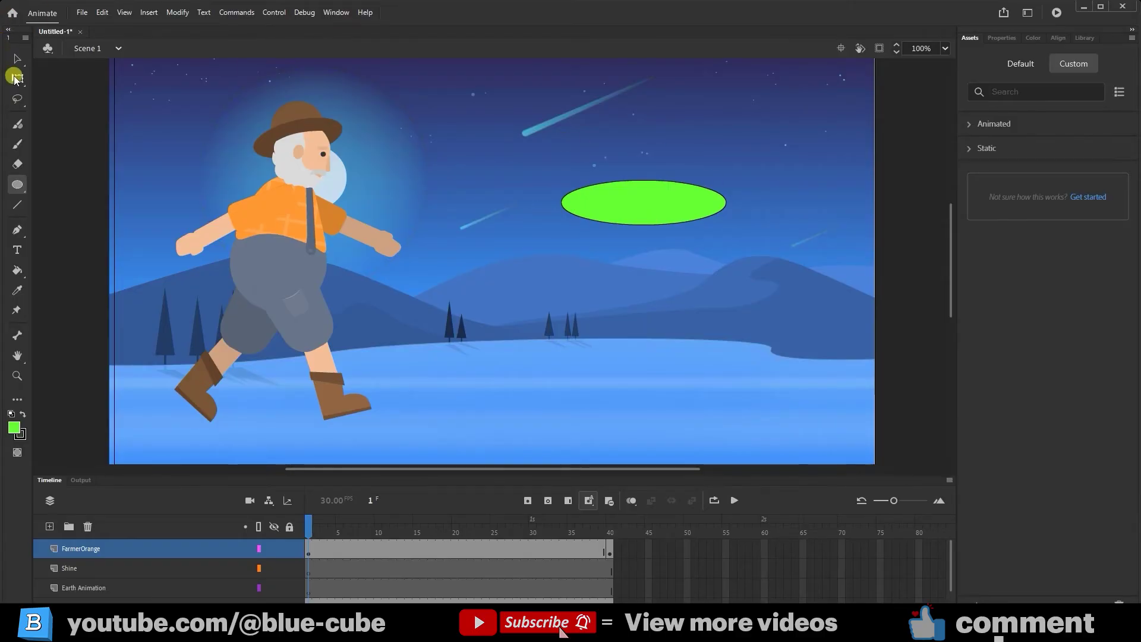
pyautogui.click(17, 79)
pyautogui.moveTo(663, 198); pyautogui.dragTo(622, 289)
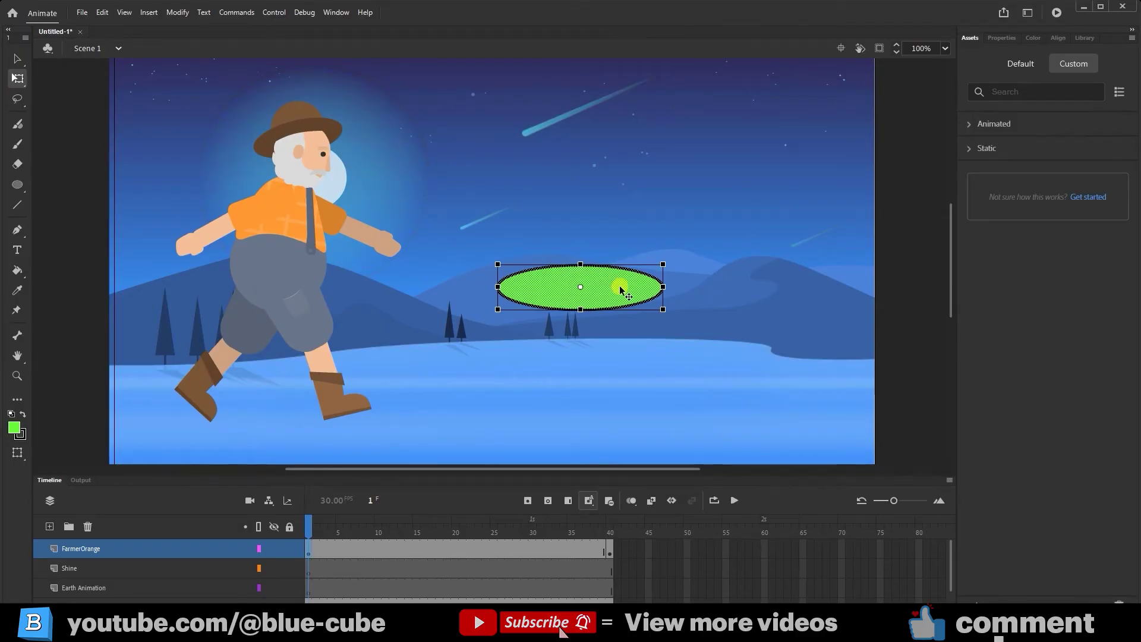
# Convert the green ellipse into a Graphic symbol named a1 and view it in the Library.
pyautogui.press('F8')
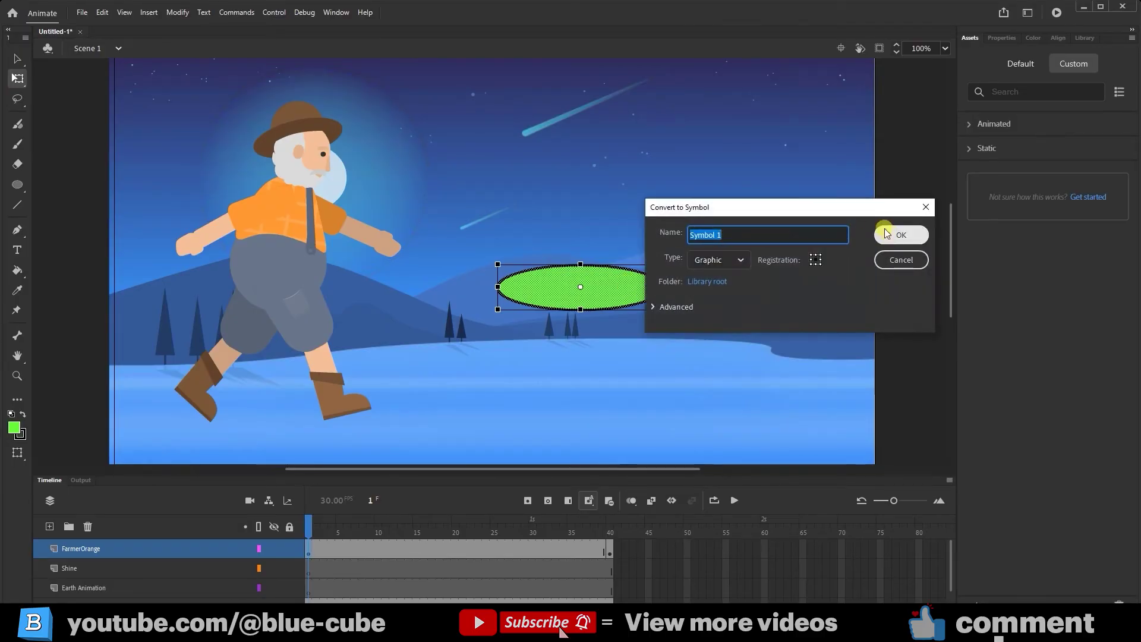
pyautogui.click(757, 236)
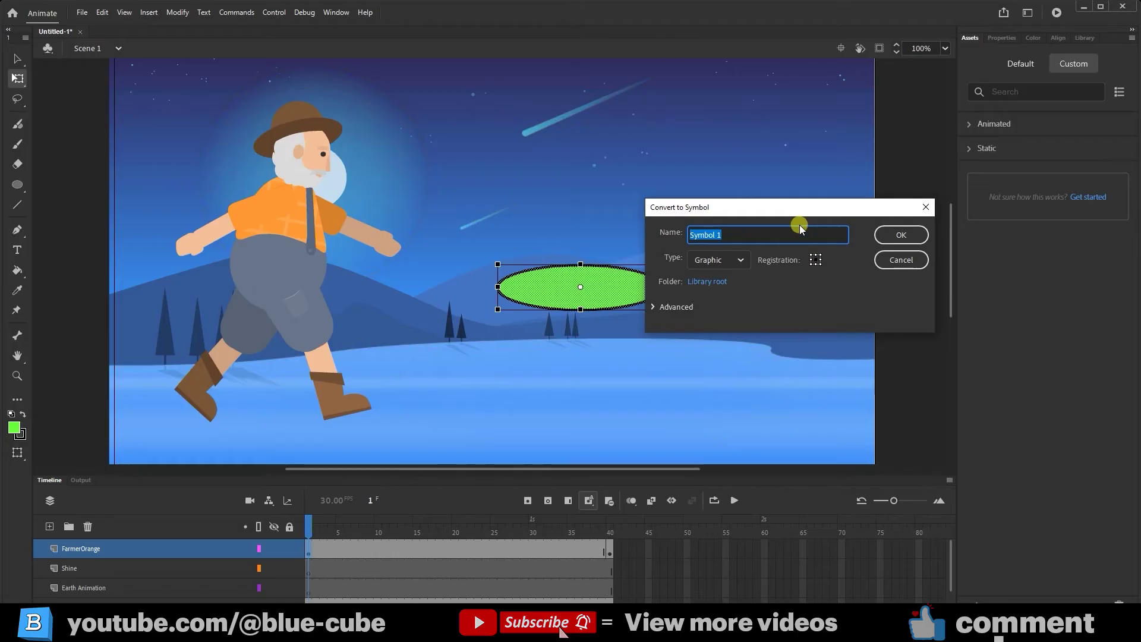
pyautogui.write('a1')
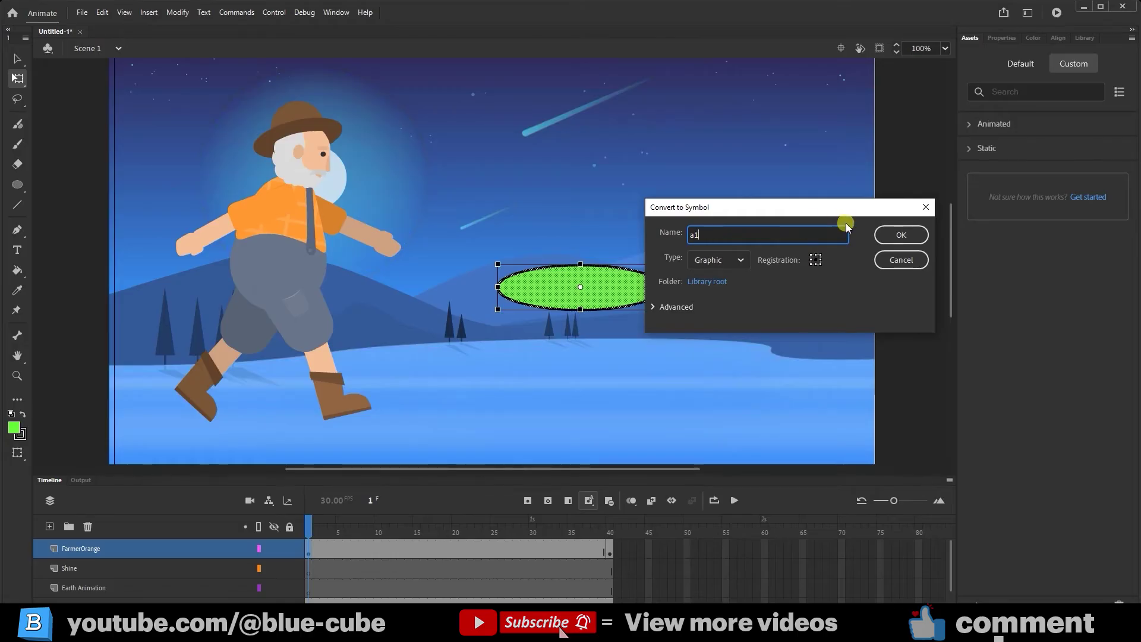
pyautogui.click(898, 235)
pyautogui.click(1082, 38)
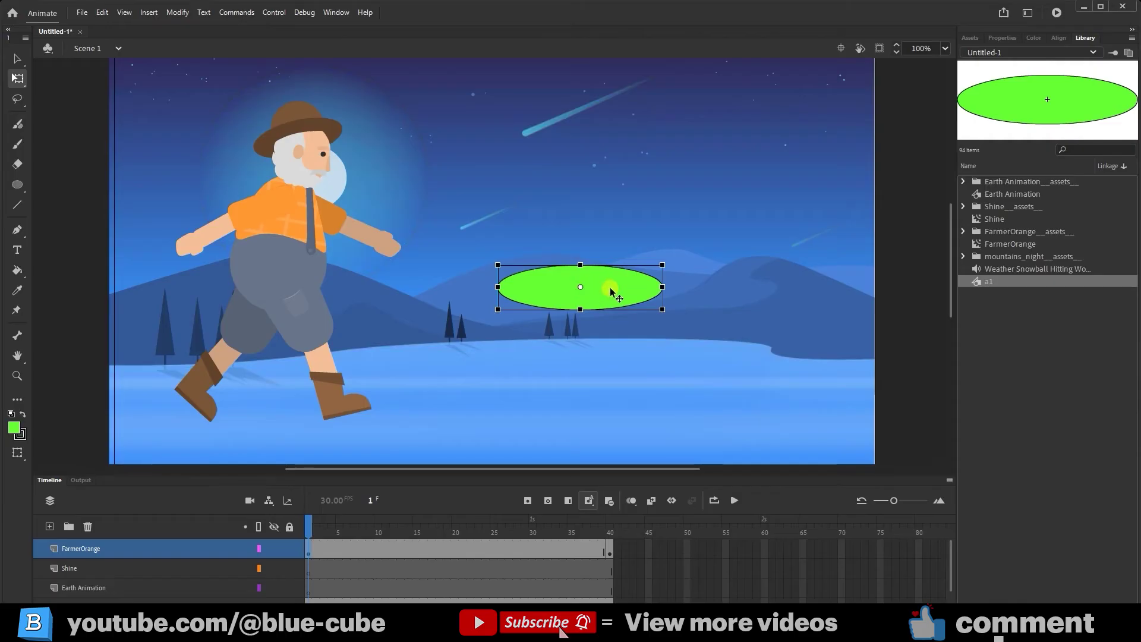
# Export the a1 symbol as a1.ana to the Desktop, then return to Assets.
pyautogui.rightClick(1003, 281)
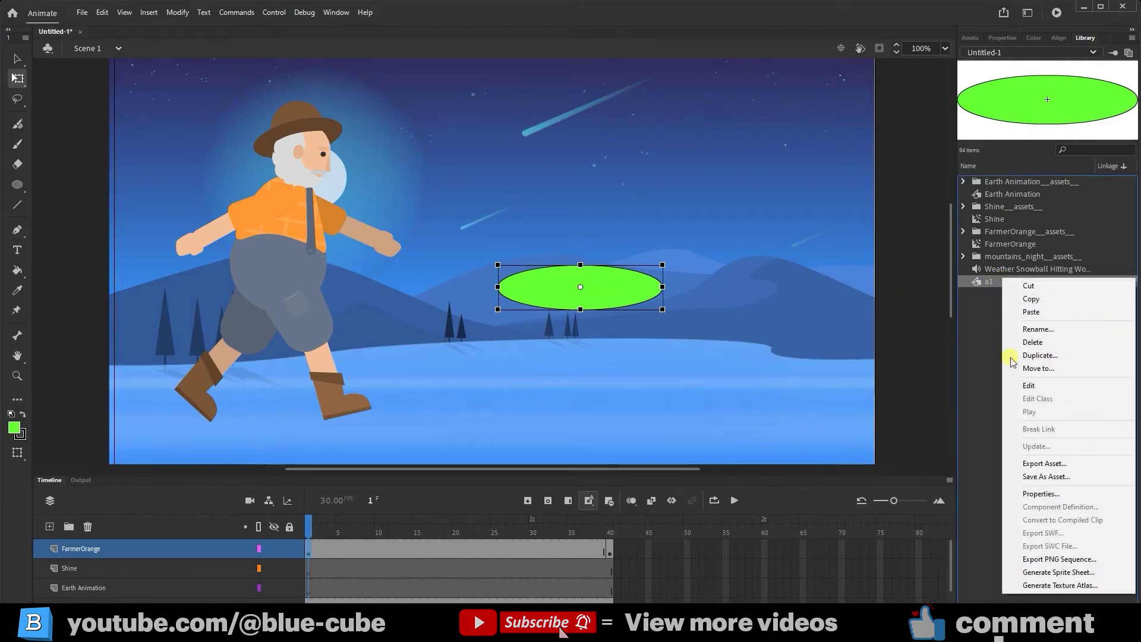
pyautogui.click(1044, 464)
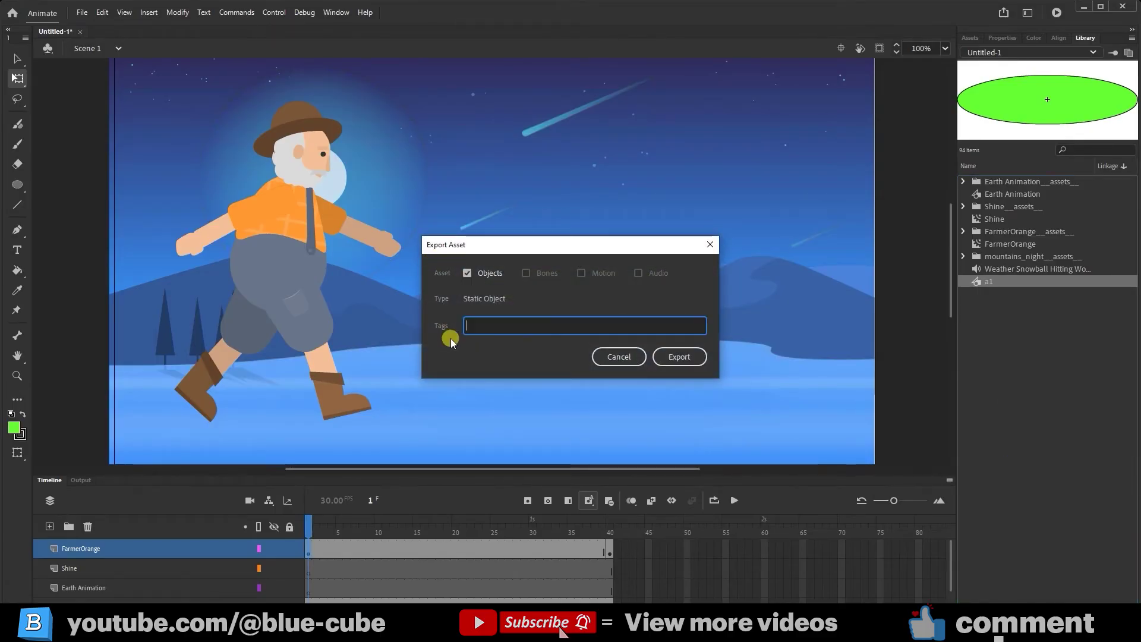
pyautogui.click(683, 358)
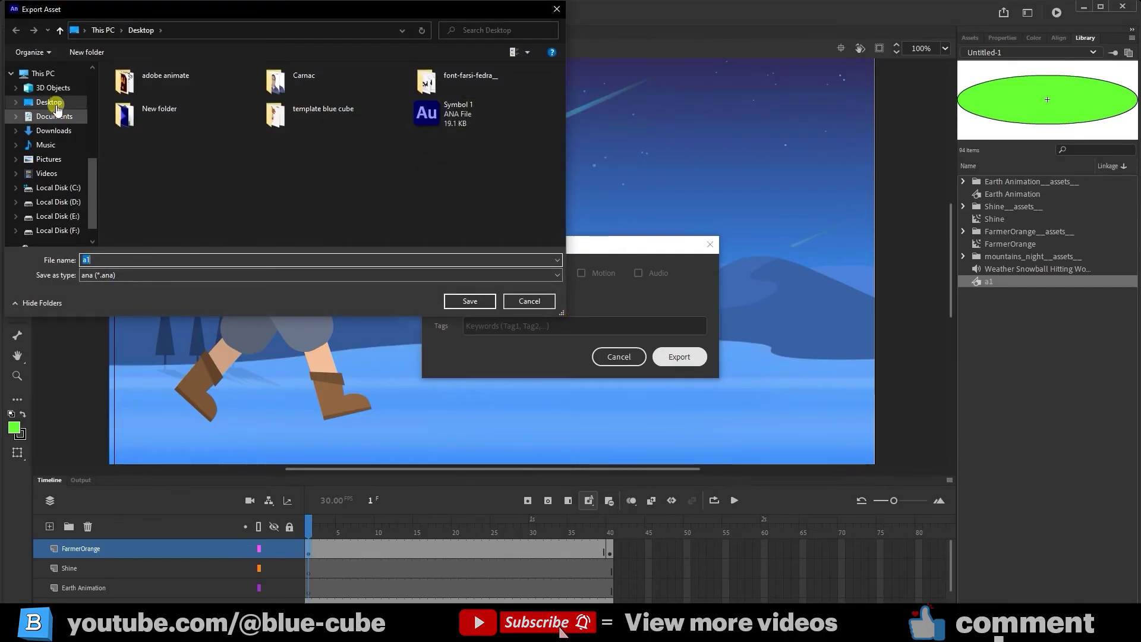
pyautogui.click(463, 301)
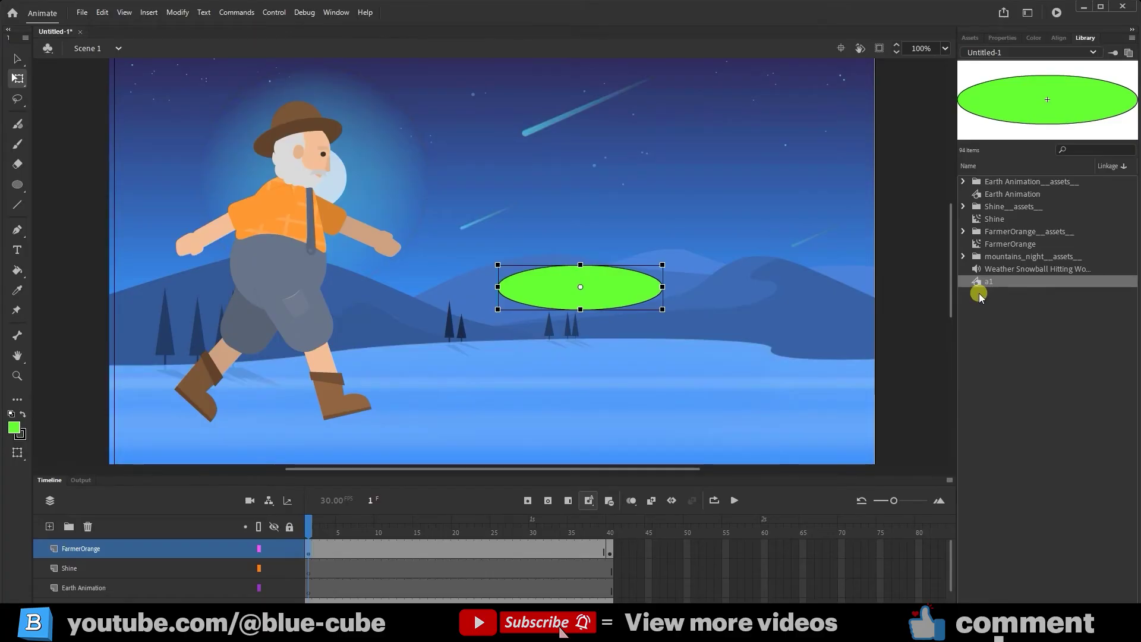
pyautogui.click(970, 38)
# Expand and collapse the Custom Animated and Static asset sections.
pyautogui.click(973, 122)
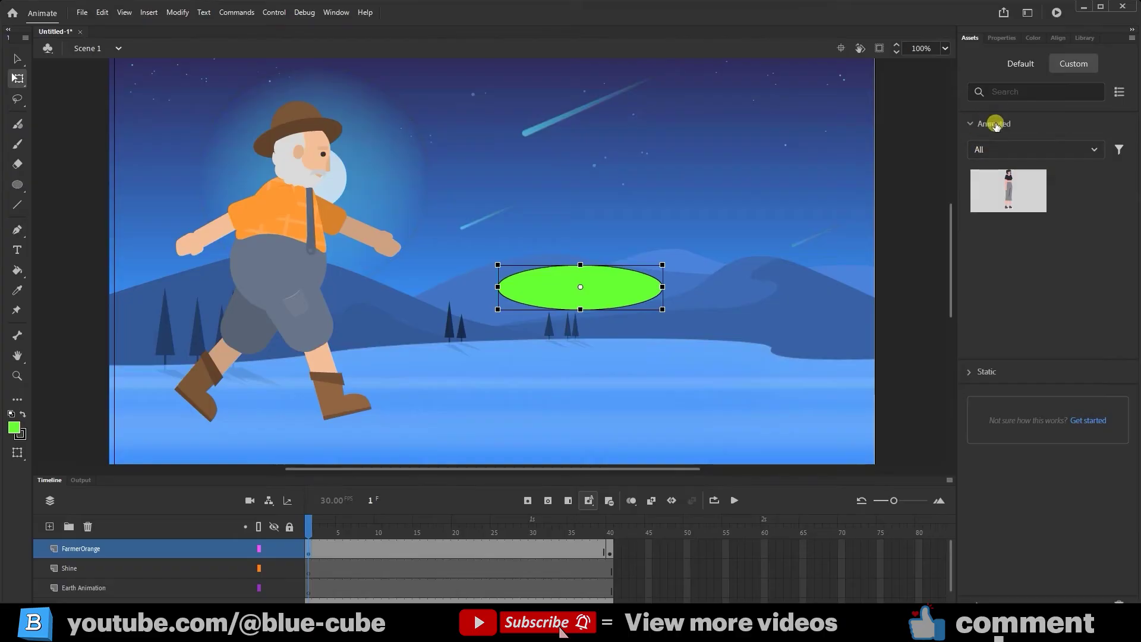
pyautogui.click(968, 371)
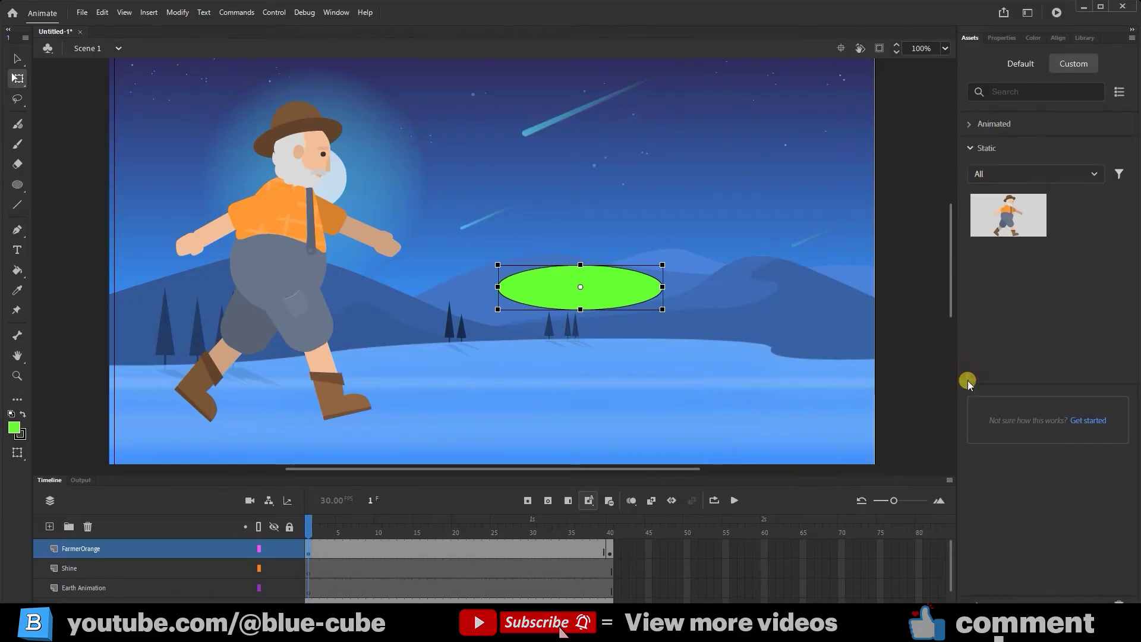
pyautogui.click(970, 149)
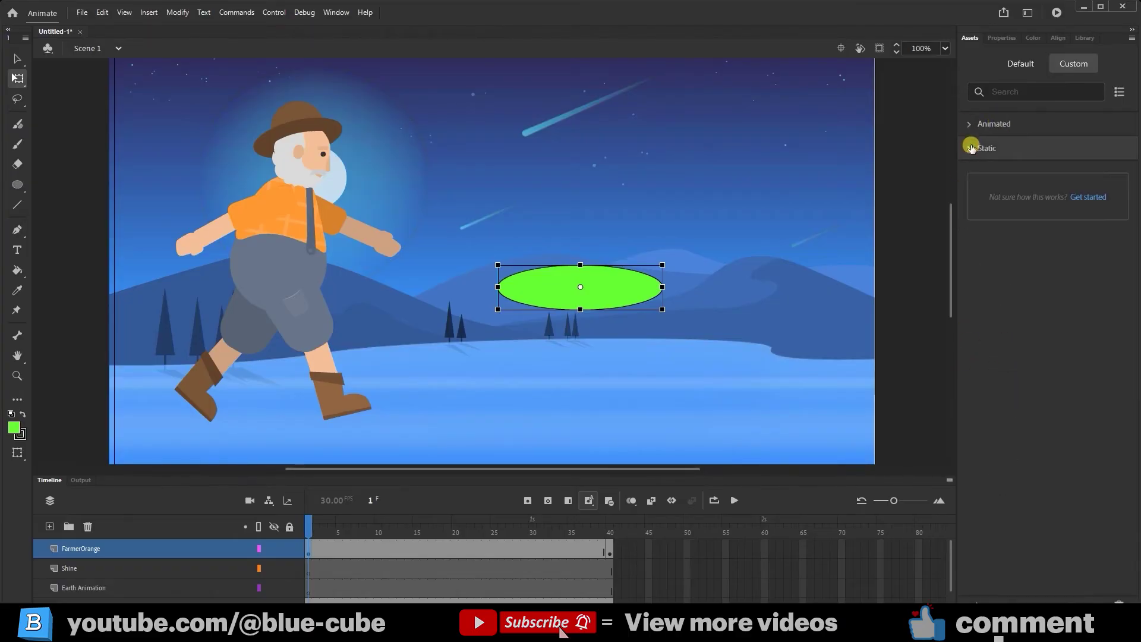
pyautogui.click(970, 148)
pyautogui.click(970, 124)
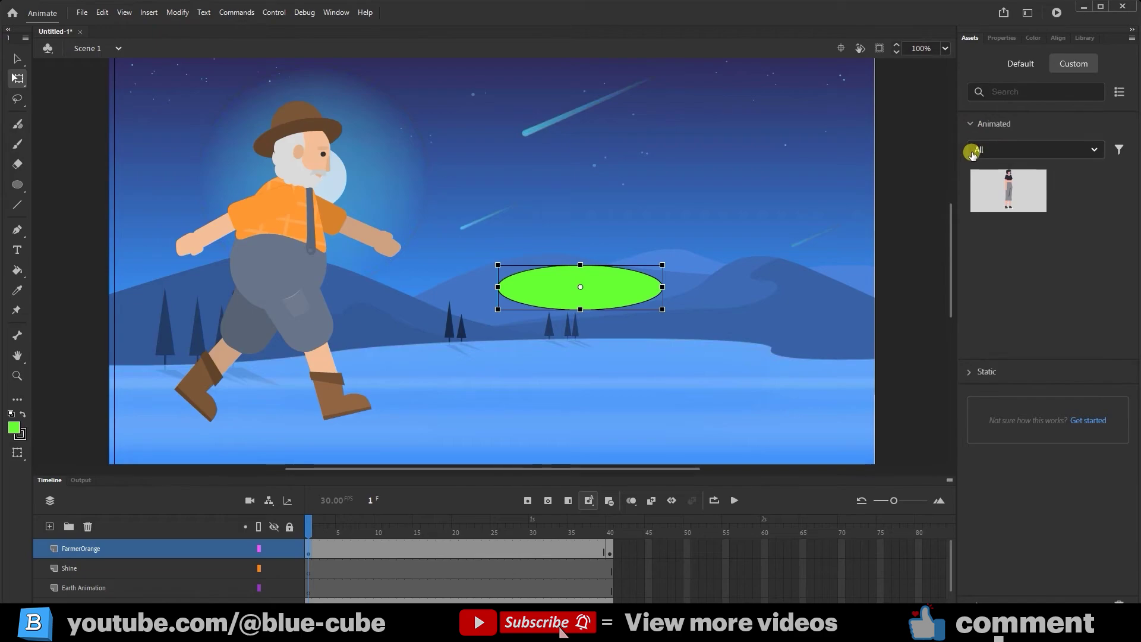
# Import a1.ana from the Desktop and expand Static to show the a1 asset.
pyautogui.click(974, 602)
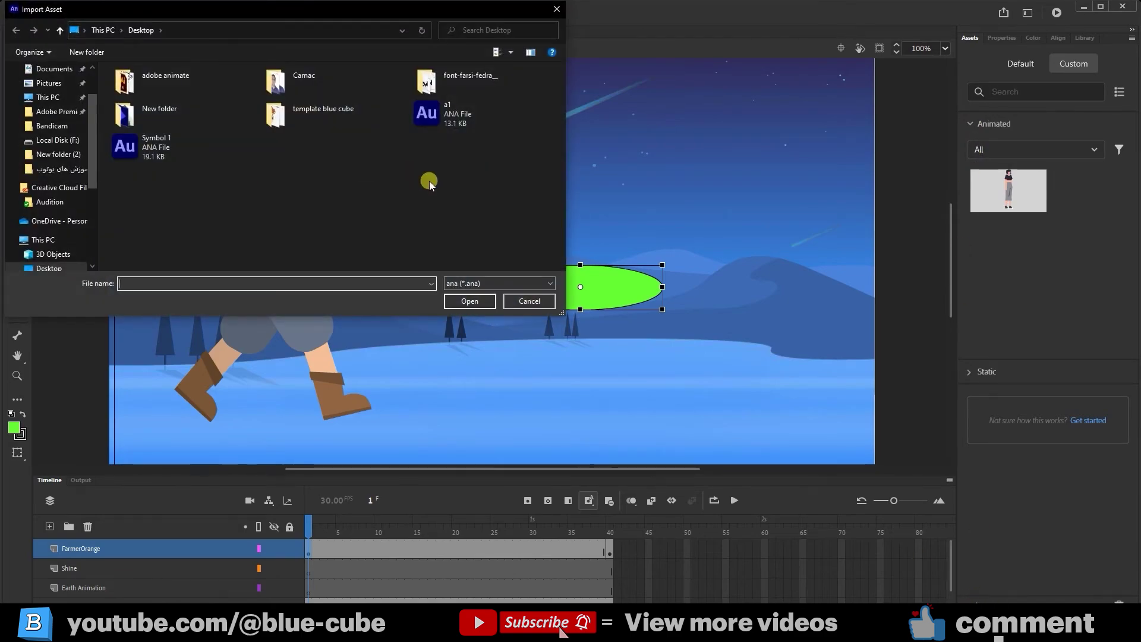
pyautogui.click(438, 114)
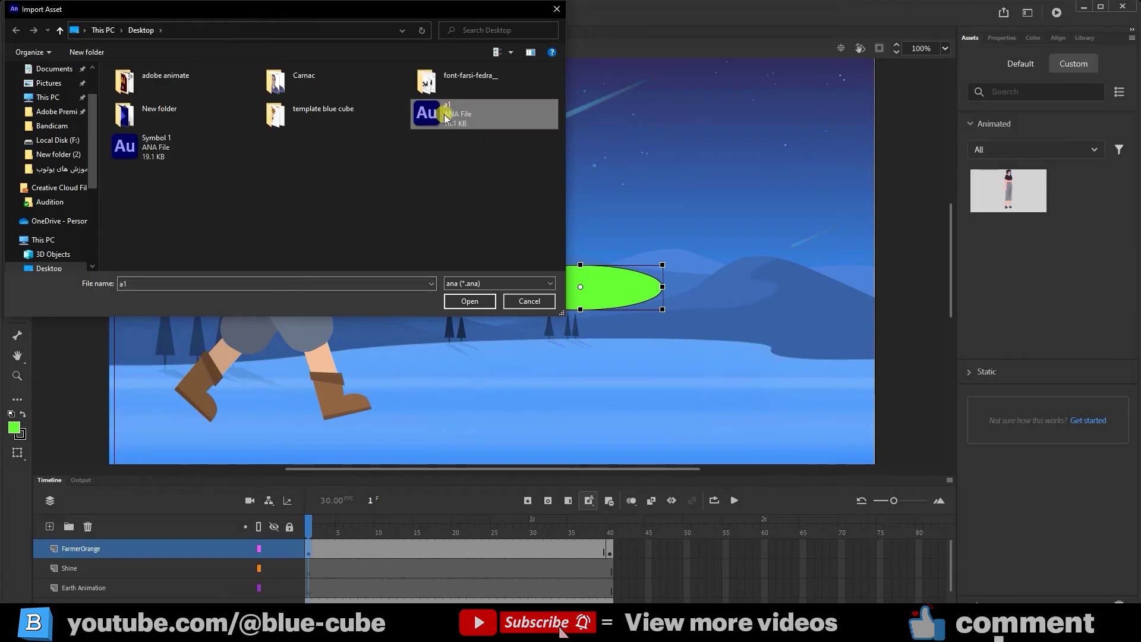
pyautogui.click(470, 302)
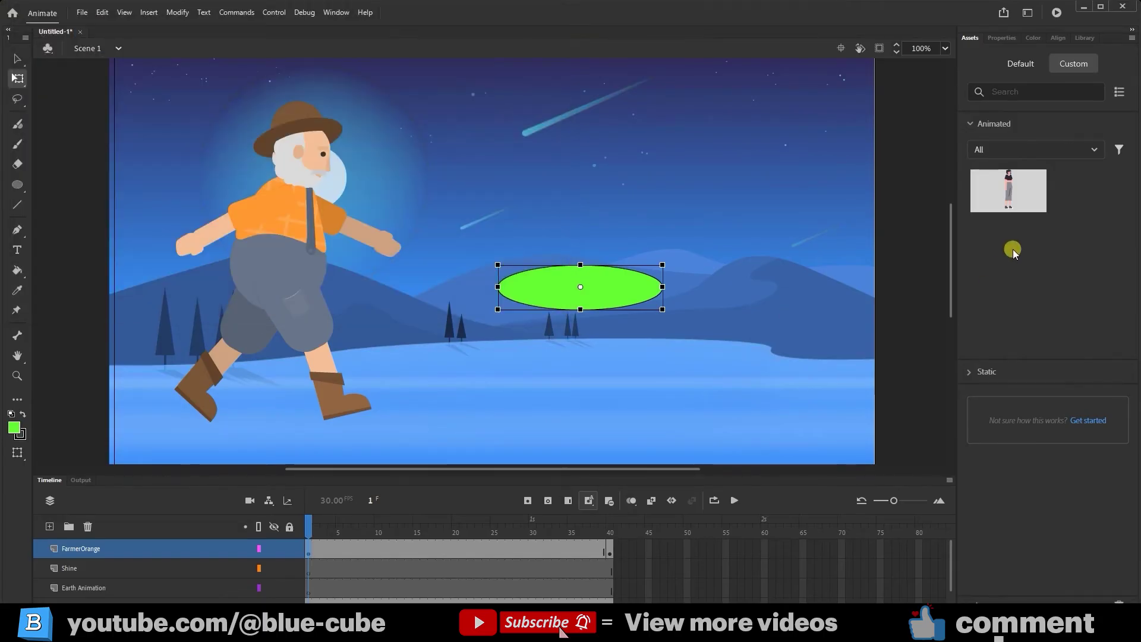
pyautogui.click(967, 375)
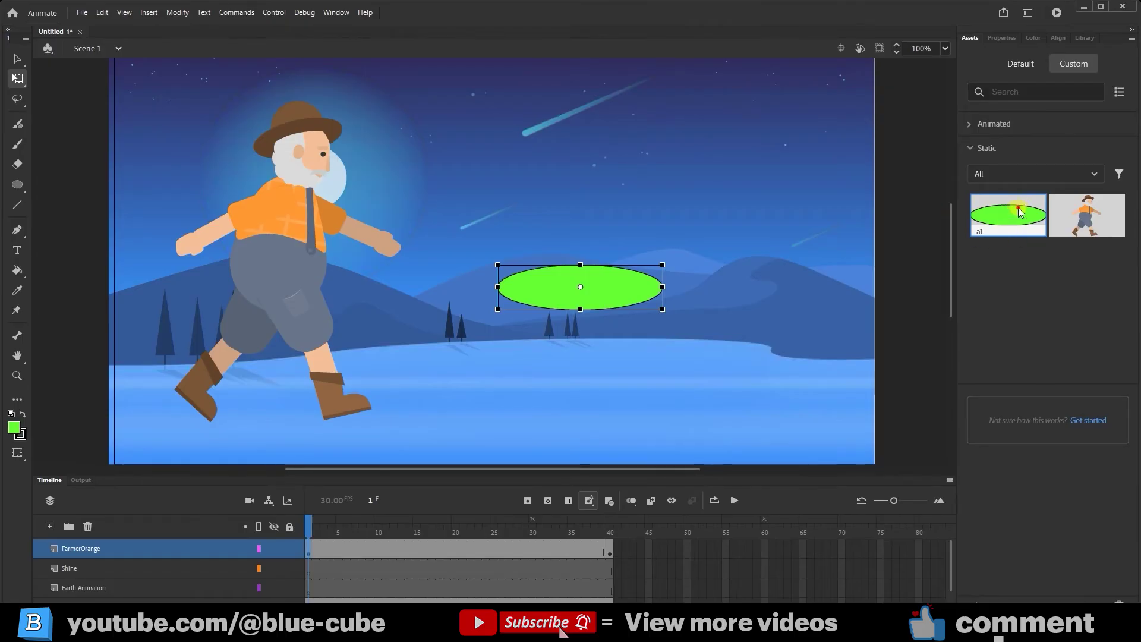
# Drop an a1 instance on the stage, then delete both green ellipses.
pyautogui.moveTo(1015, 212); pyautogui.dragTo(539, 398)
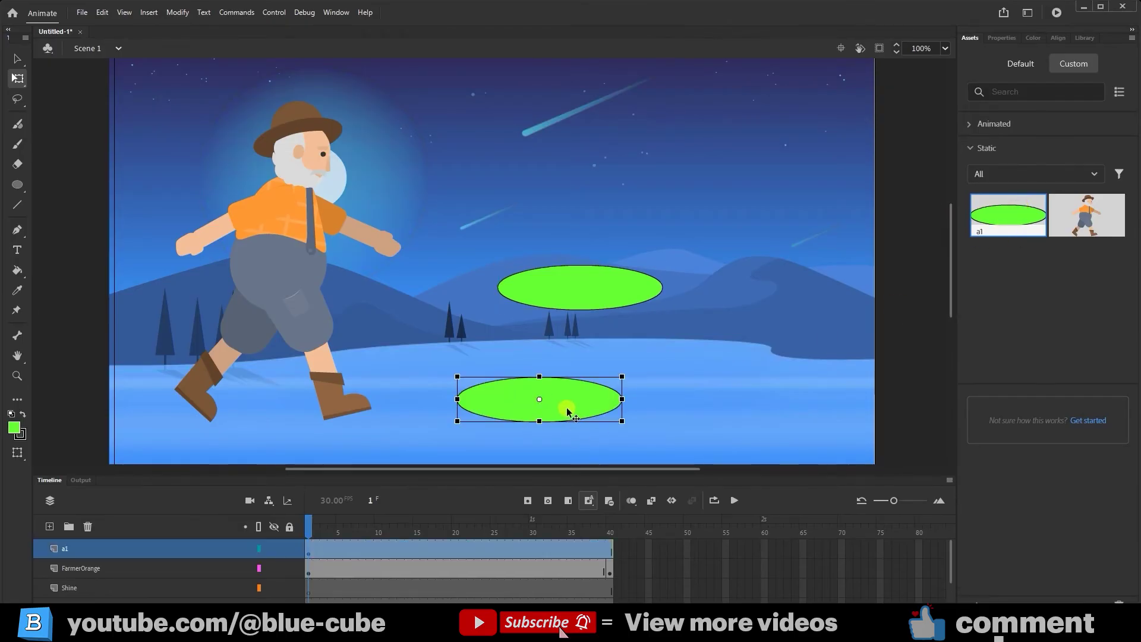
pyautogui.press('Delete')
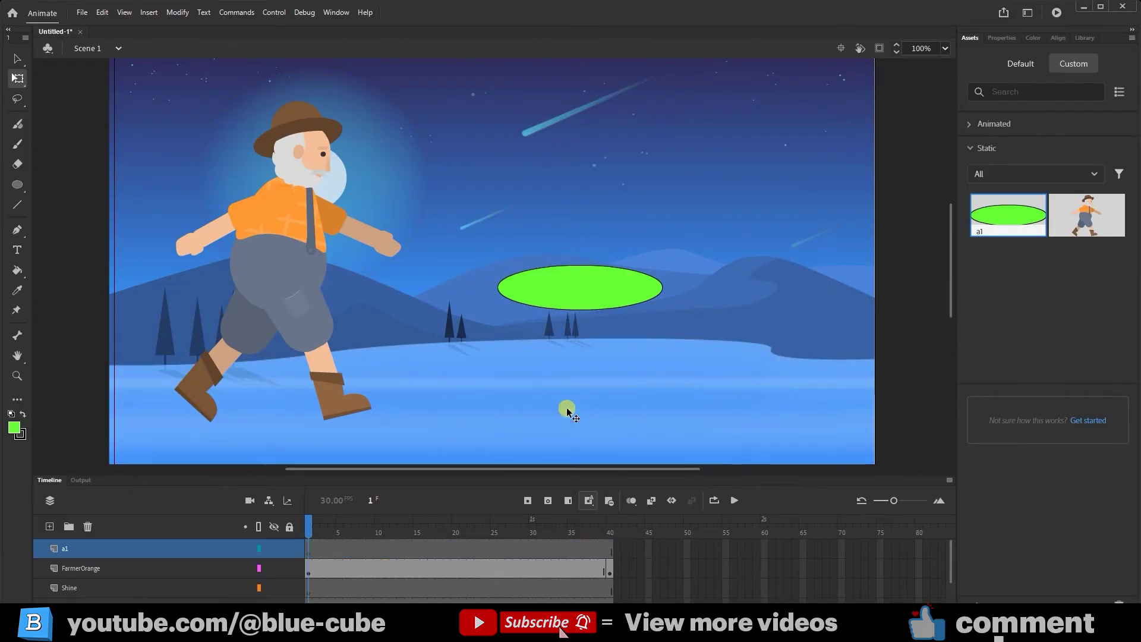
pyautogui.click(608, 287)
pyautogui.press('Delete')
pyautogui.click(1011, 219)
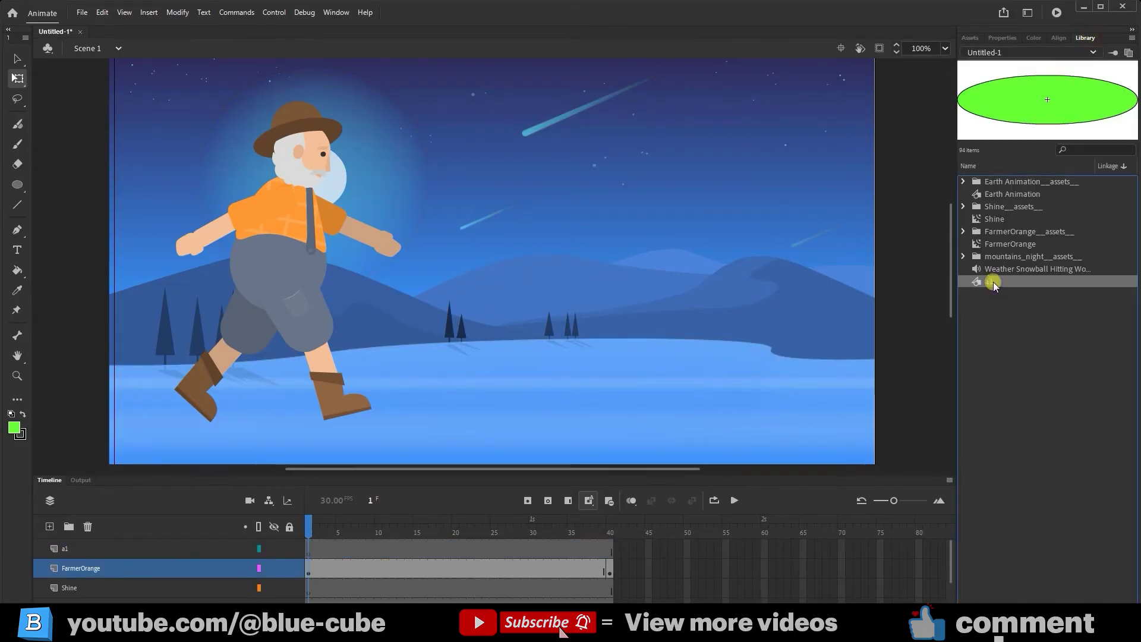
# Delete the a1 asset from Custom assets and return to the Library.
pyautogui.click(967, 34)
pyautogui.rightClick(1007, 215)
pyautogui.click(1019, 267)
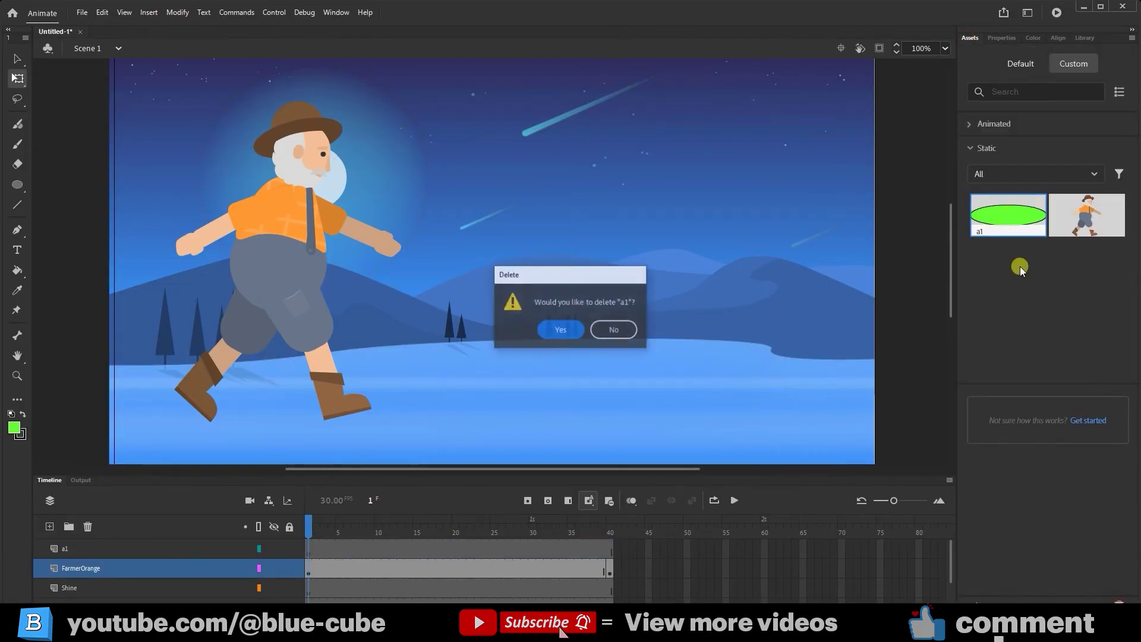
pyautogui.click(562, 330)
pyautogui.click(1085, 38)
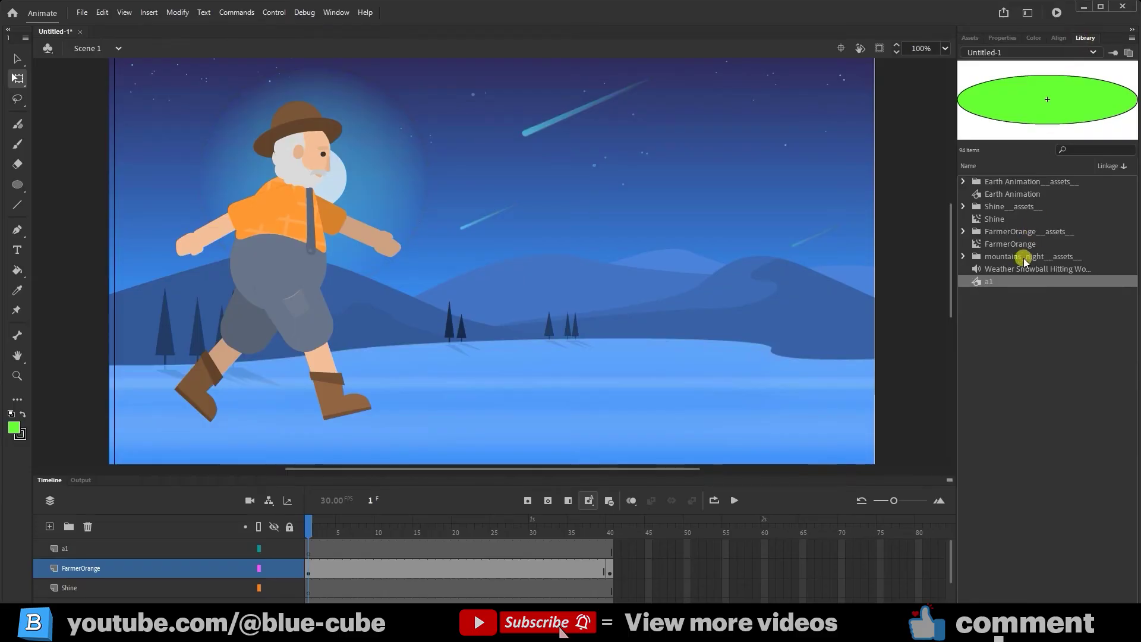
# Save the a1 Library symbol as a static custom asset and view it among the custom assets.
pyautogui.rightClick(998, 282)
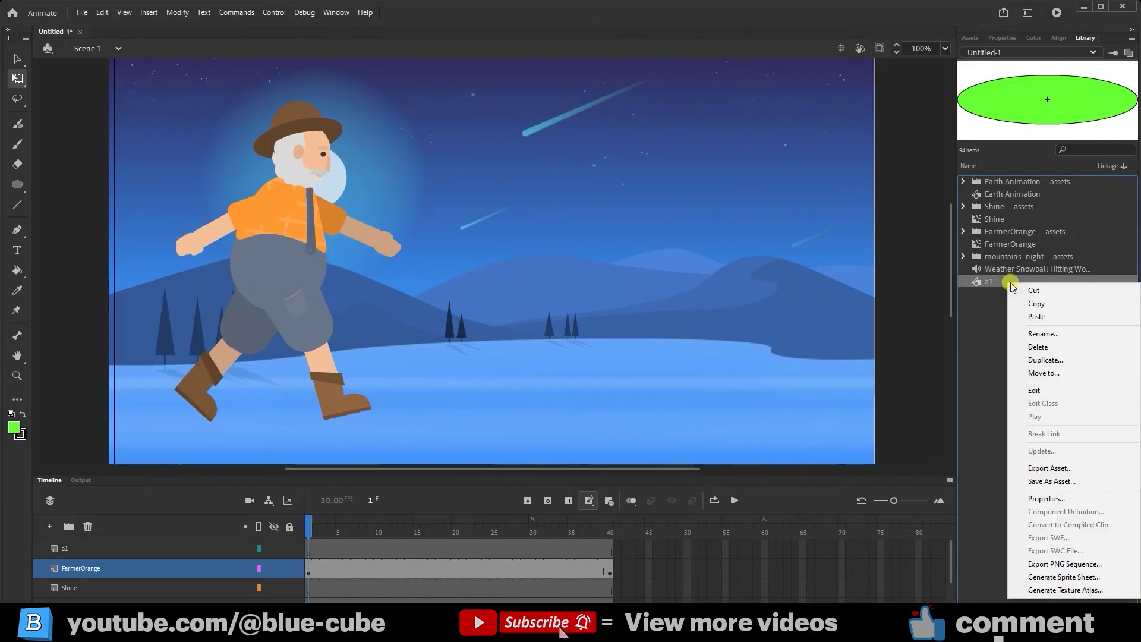
pyautogui.click(1053, 483)
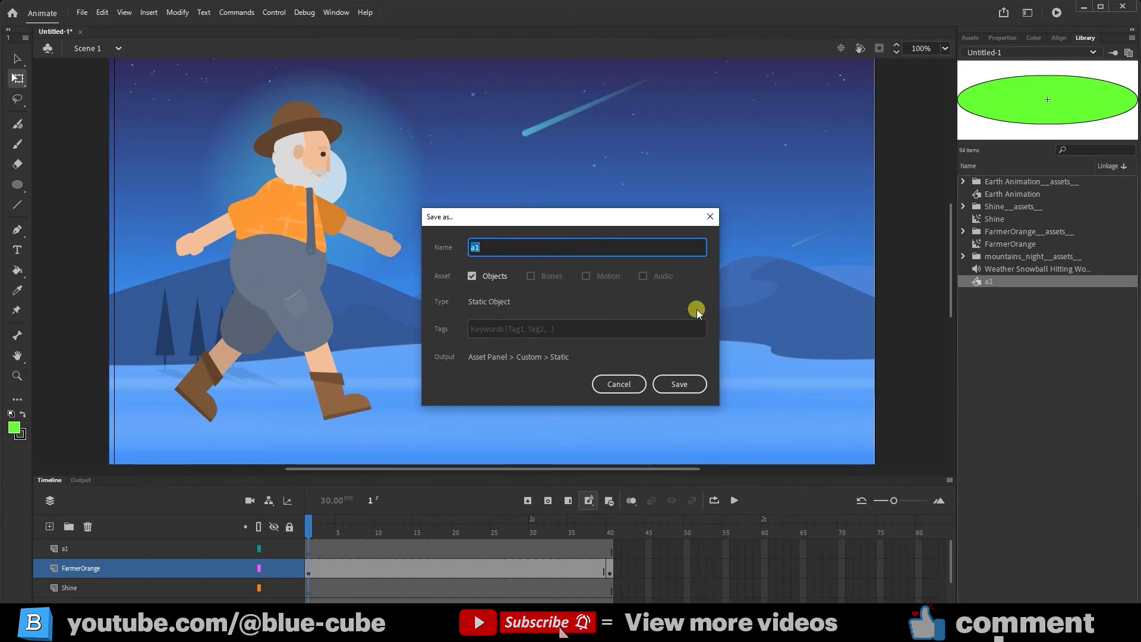
pyautogui.click(684, 384)
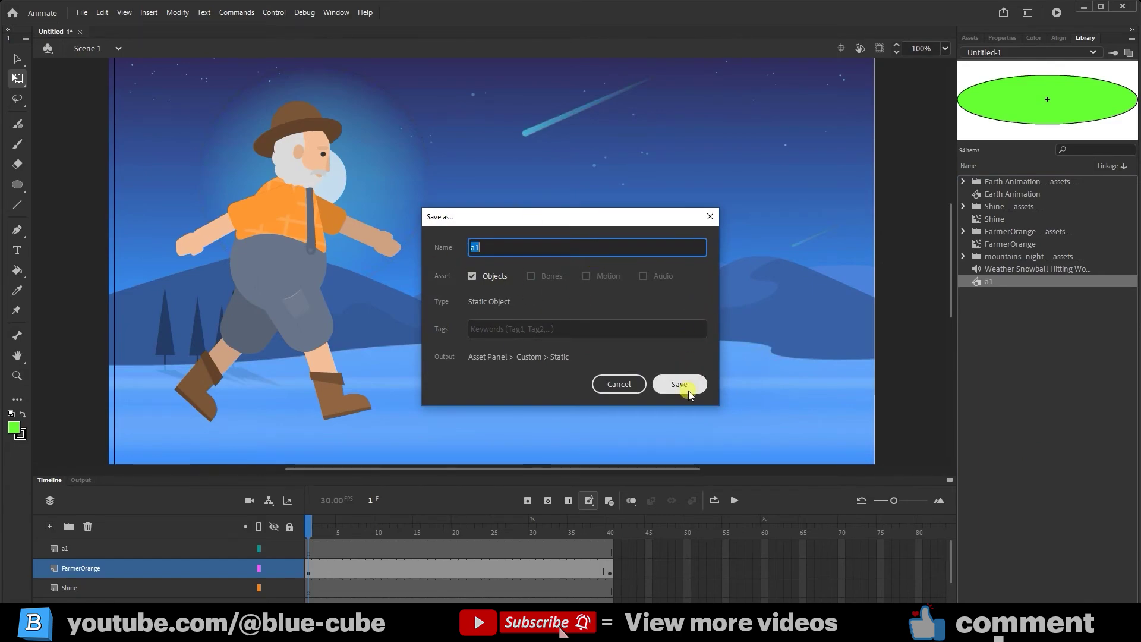
pyautogui.click(970, 38)
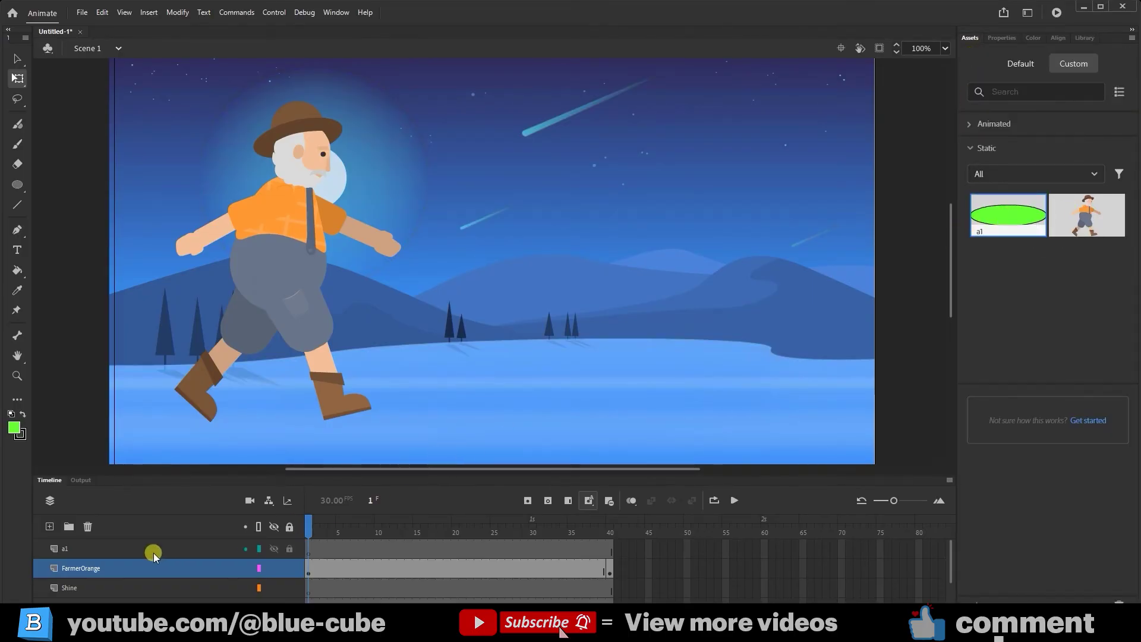
# Delete the a1 layer, then filter the Default Animated assets to Characters and Rigs.
pyautogui.click(128, 549)
pyautogui.click(87, 528)
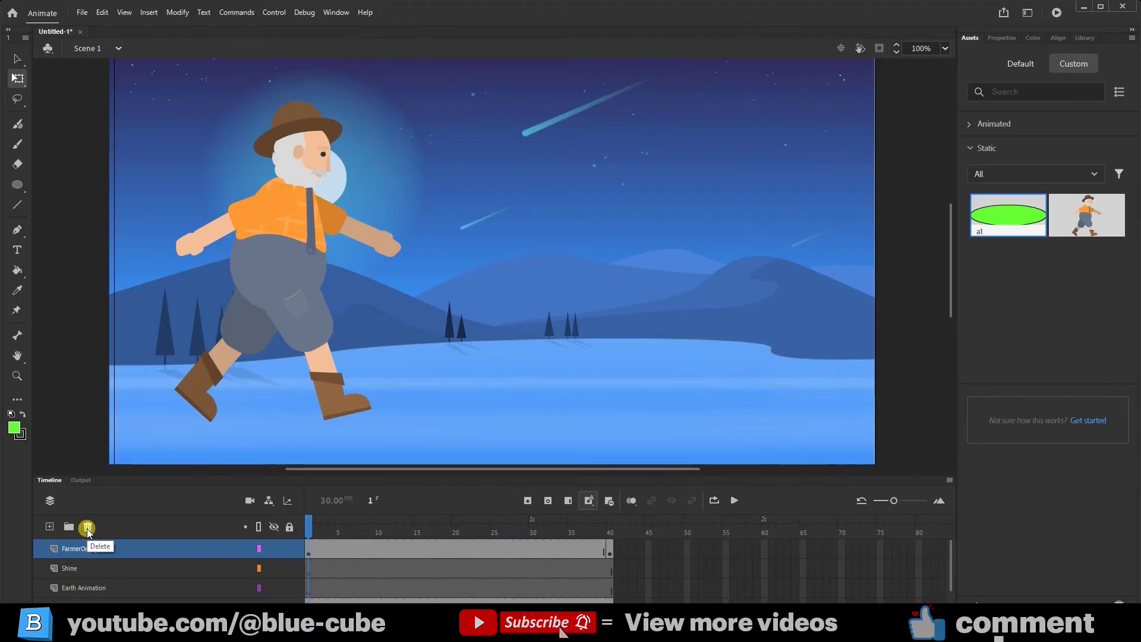
pyautogui.click(1022, 65)
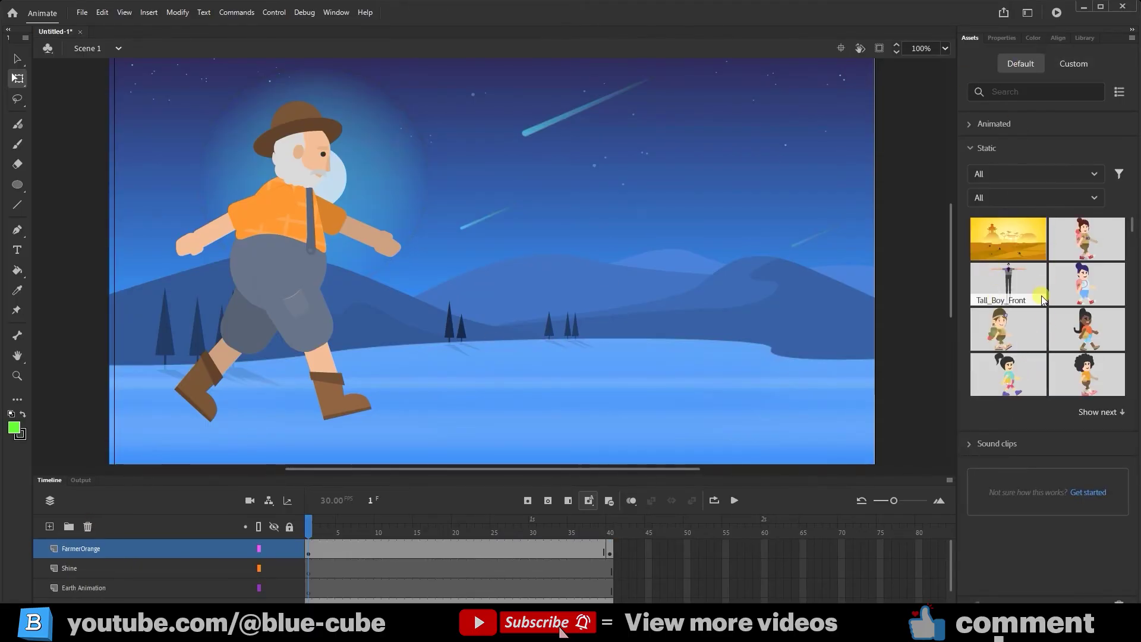
pyautogui.scroll(-5, 1027, 318)
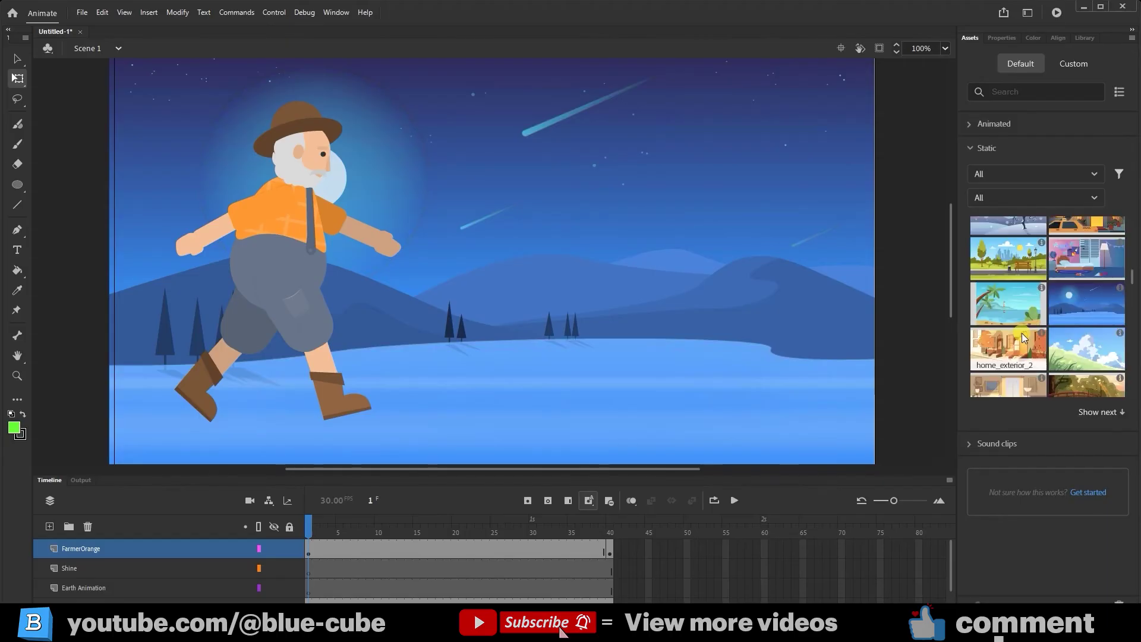
pyautogui.scroll(-8, 1022, 336)
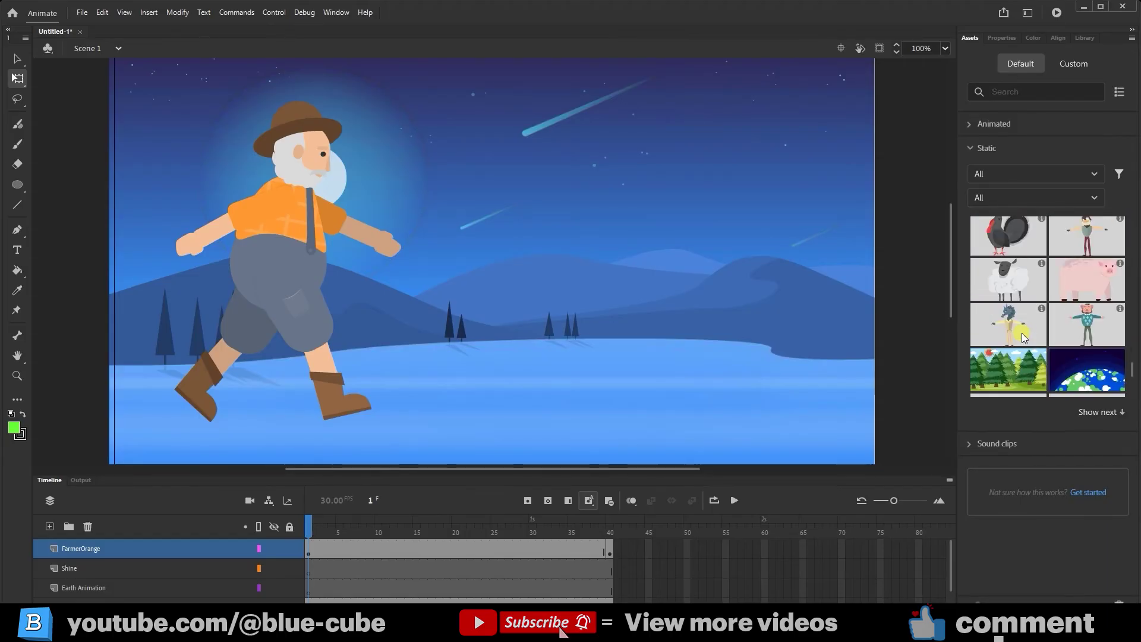
pyautogui.scroll(-2, 1023, 337)
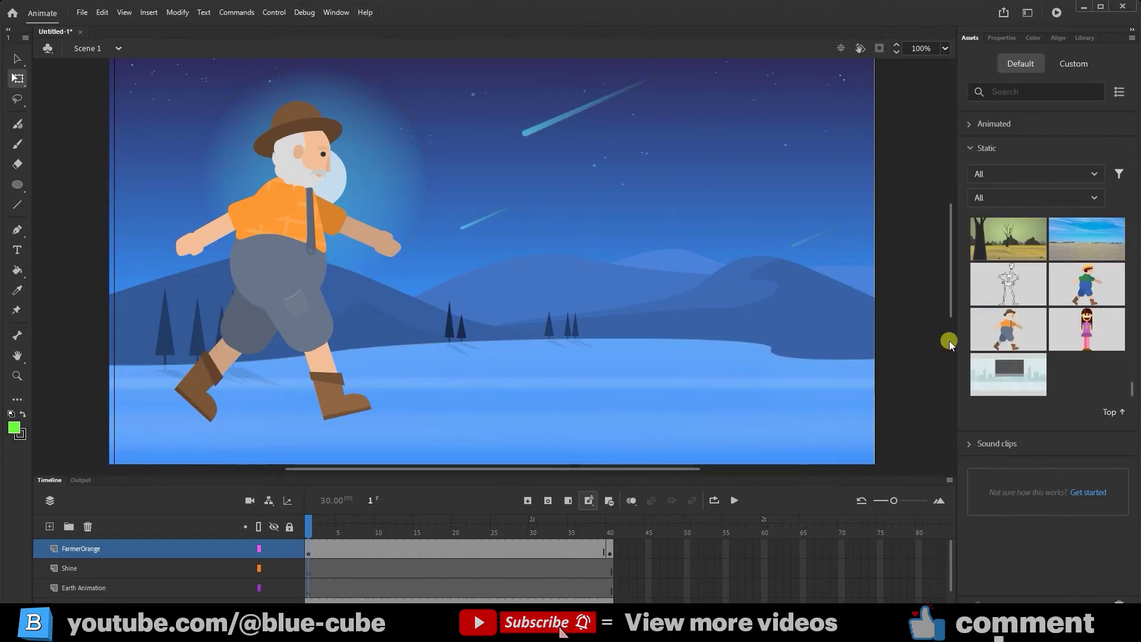
pyautogui.scroll(-1, 1008, 318)
pyautogui.scroll(3, 1009, 318)
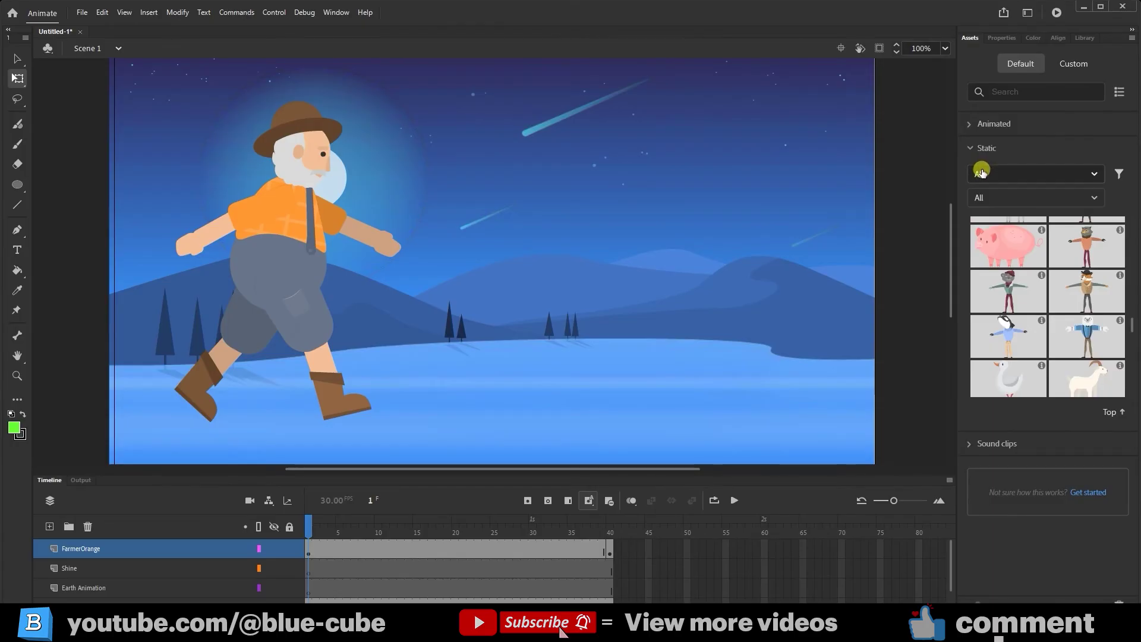
pyautogui.click(971, 125)
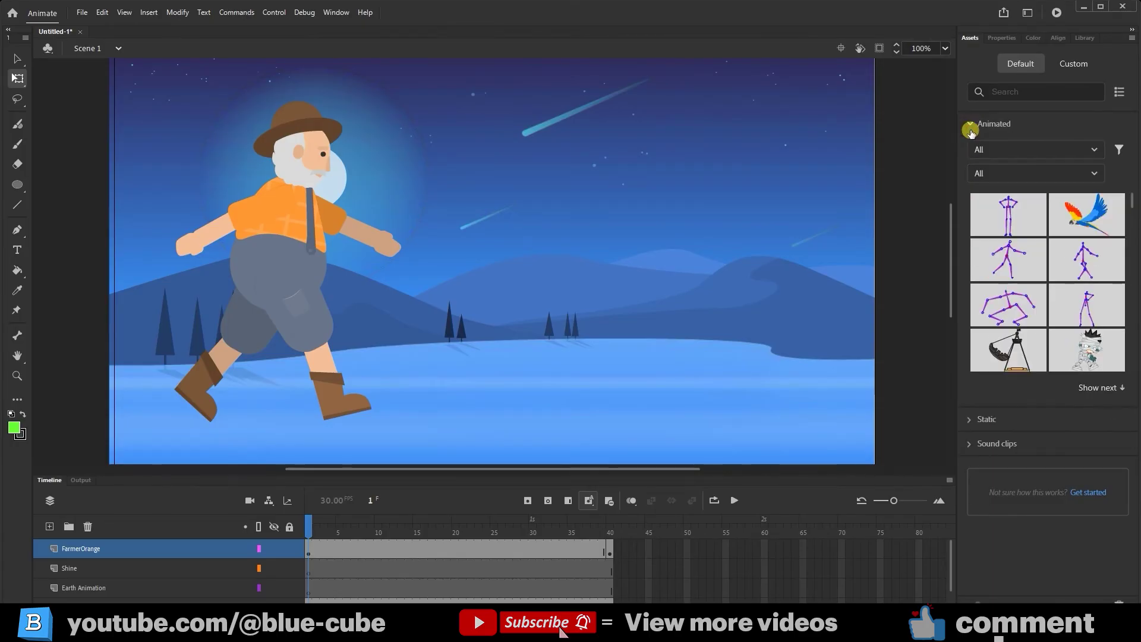
pyautogui.click(993, 149)
pyautogui.click(991, 172)
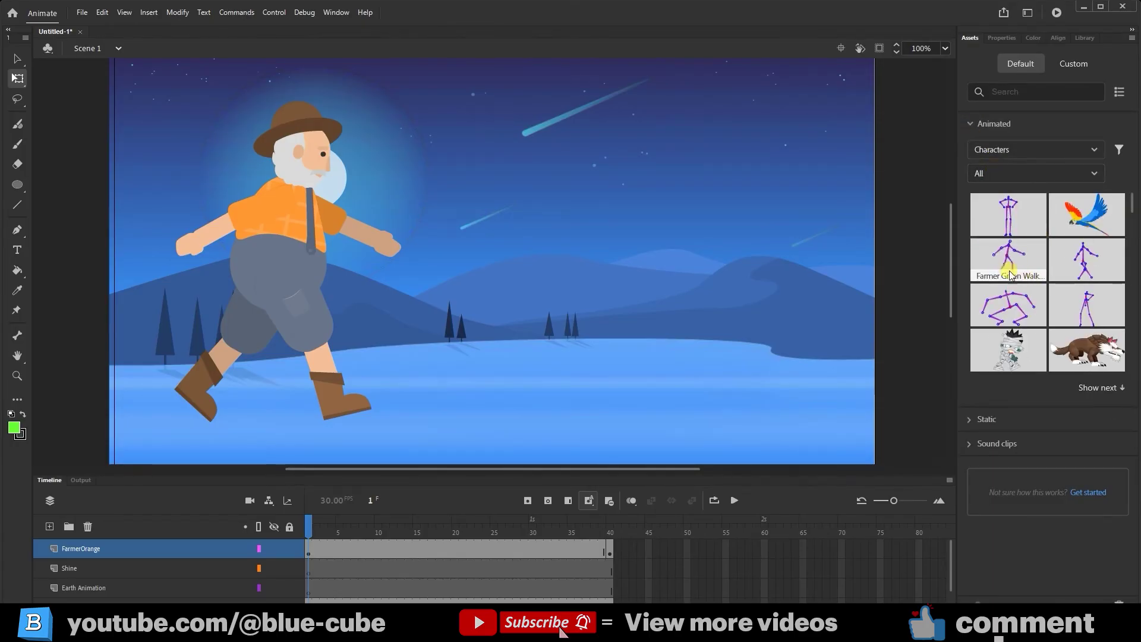
pyautogui.click(988, 171)
pyautogui.click(997, 198)
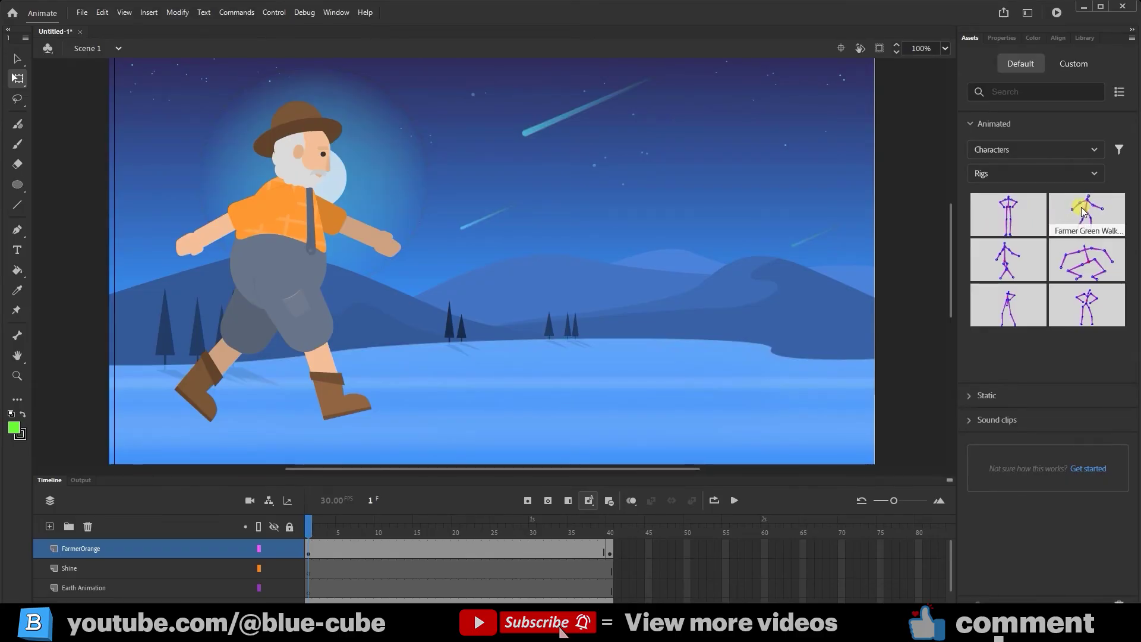
# Drop the Farmer Green Walk rig onto the farmer, moving the Rig Mapping panel and the farmer.
pyautogui.moveTo(1096, 212); pyautogui.dragTo(693, 278)
pyautogui.moveTo(825, 82); pyautogui.dragTo(687, 68)
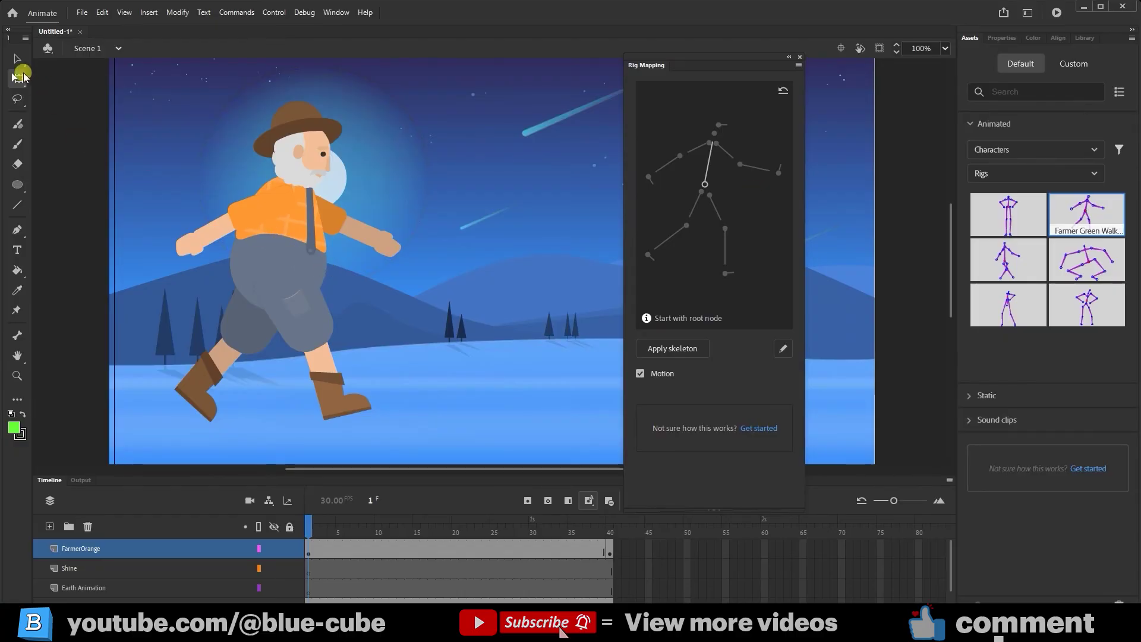
pyautogui.click(292, 259)
pyautogui.moveTo(283, 252); pyautogui.dragTo(308, 281)
# Edit inside the FarmerOrange symbol and try mapping the hip bone to the farmer's torso.
pyautogui.doubleClick(306, 279)
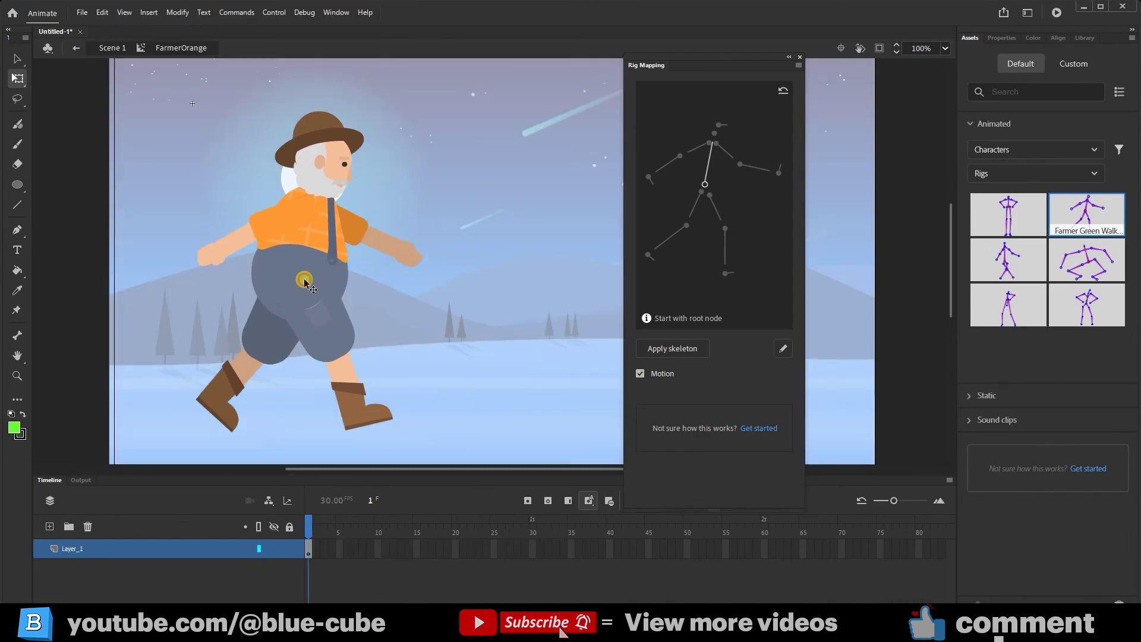
pyautogui.click(249, 238)
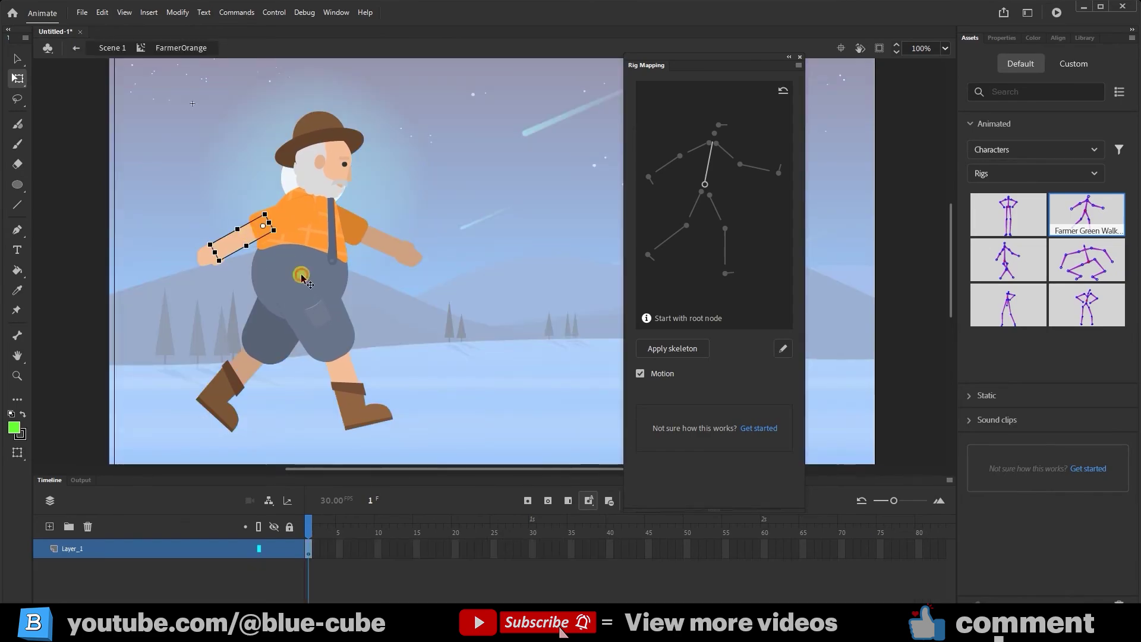
pyautogui.click(256, 349)
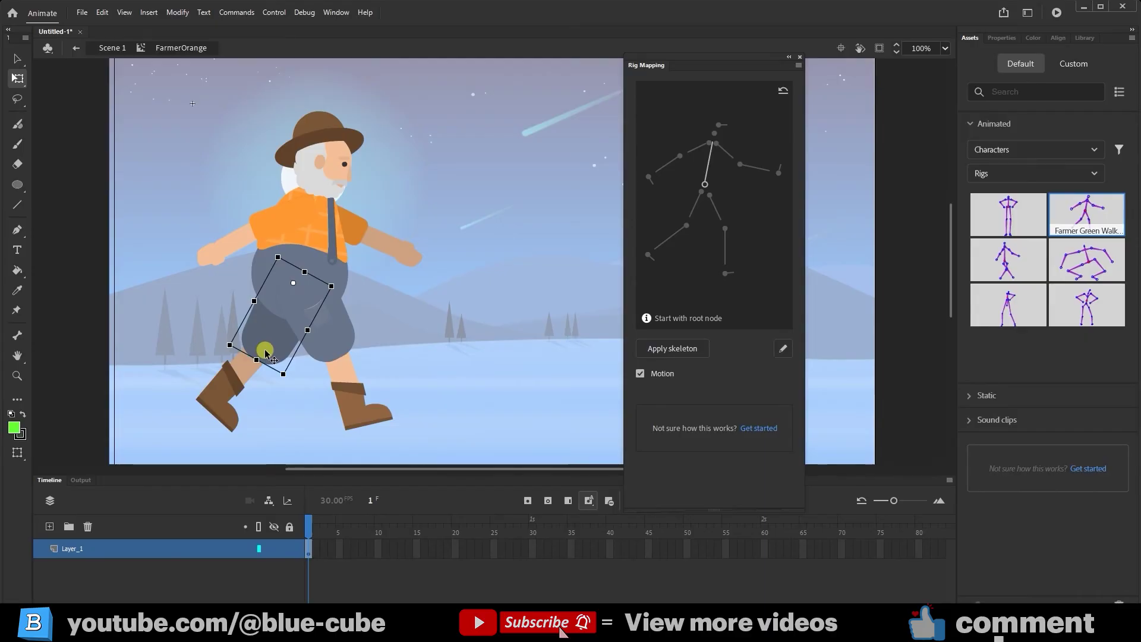
pyautogui.click(705, 181)
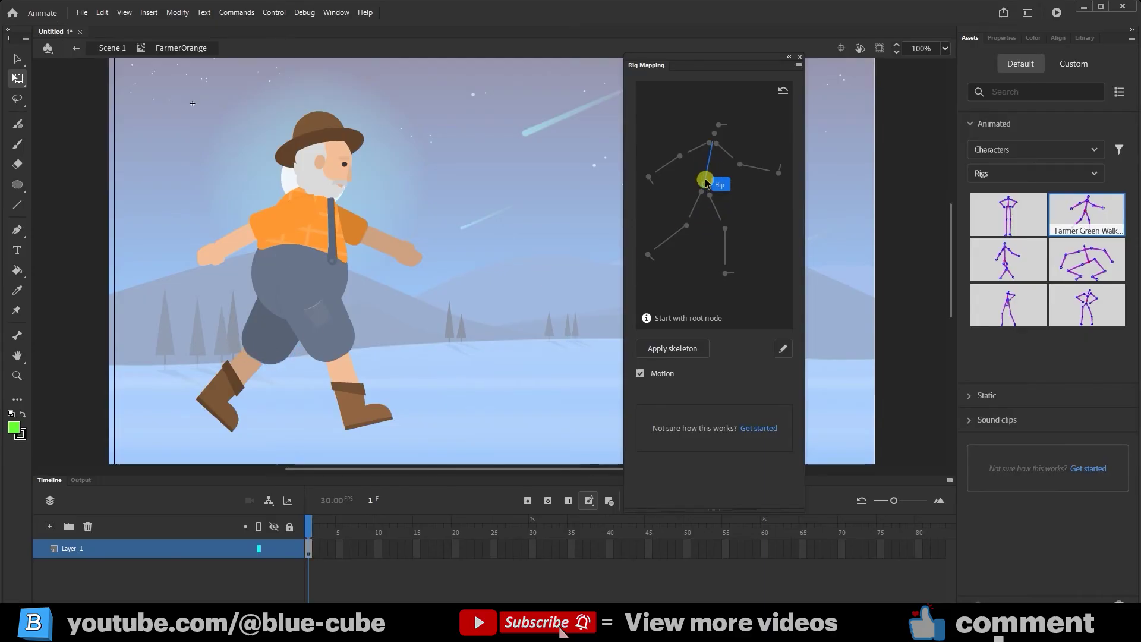
pyautogui.click(266, 269)
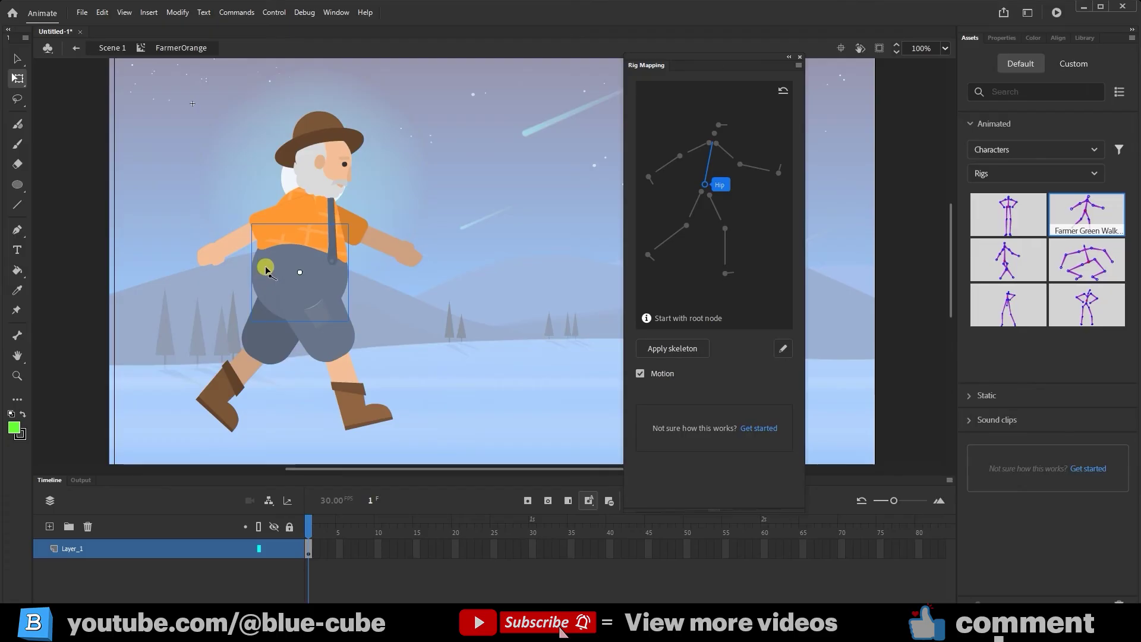
pyautogui.click(265, 269)
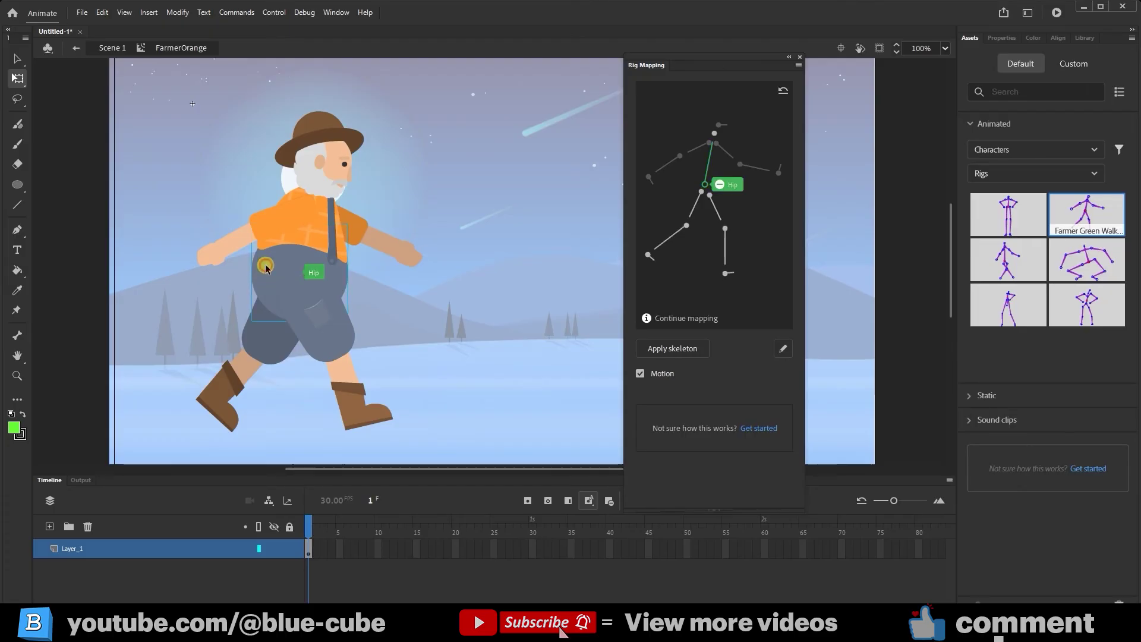
# Map the skeleton's Hip joint to the farmer's trousers.
pyautogui.click(705, 171)
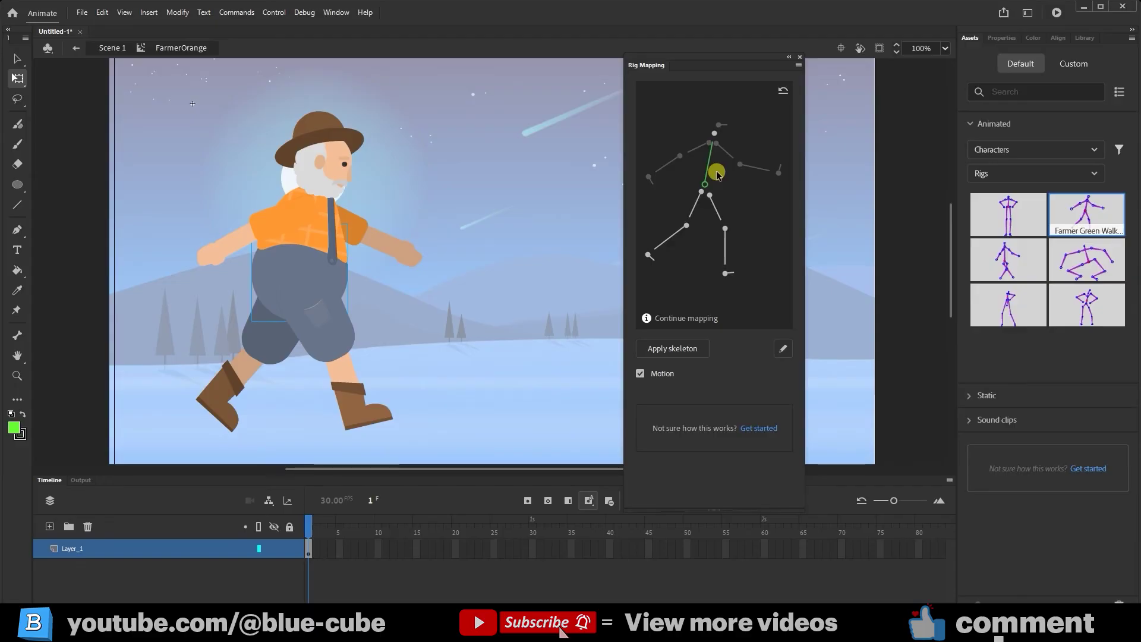
pyautogui.moveTo(704, 187)
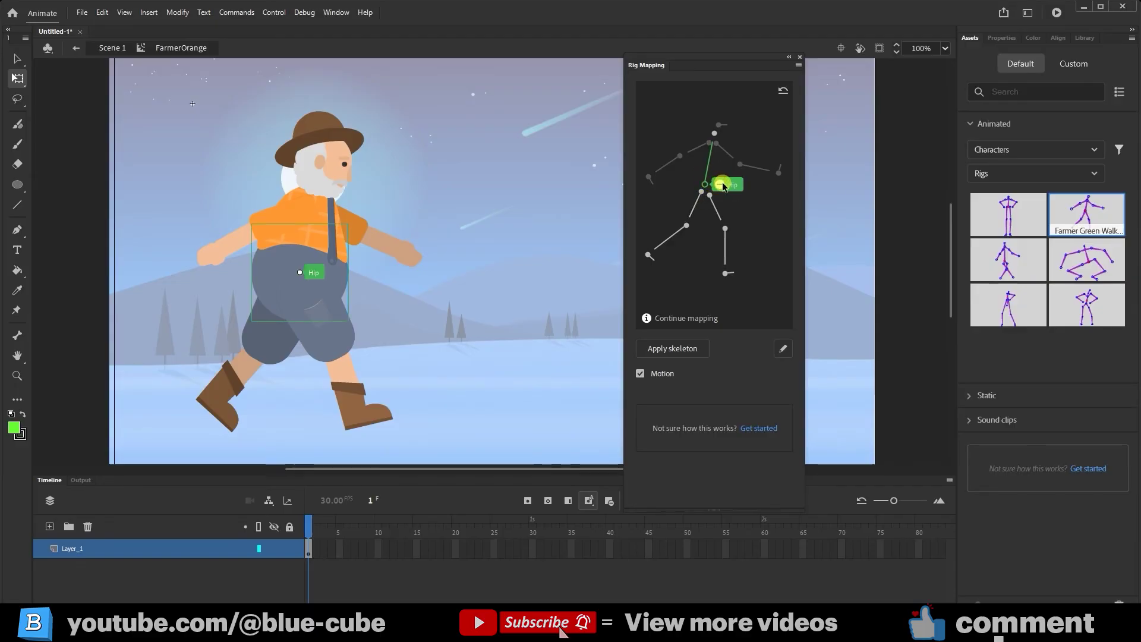
pyautogui.click(282, 292)
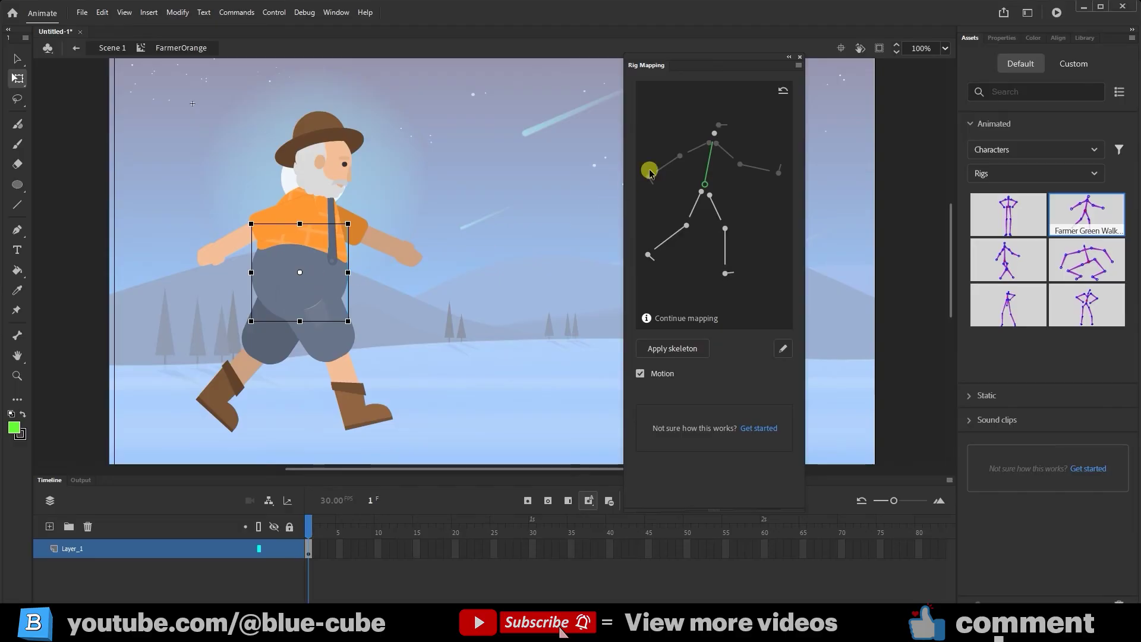
pyautogui.click(706, 179)
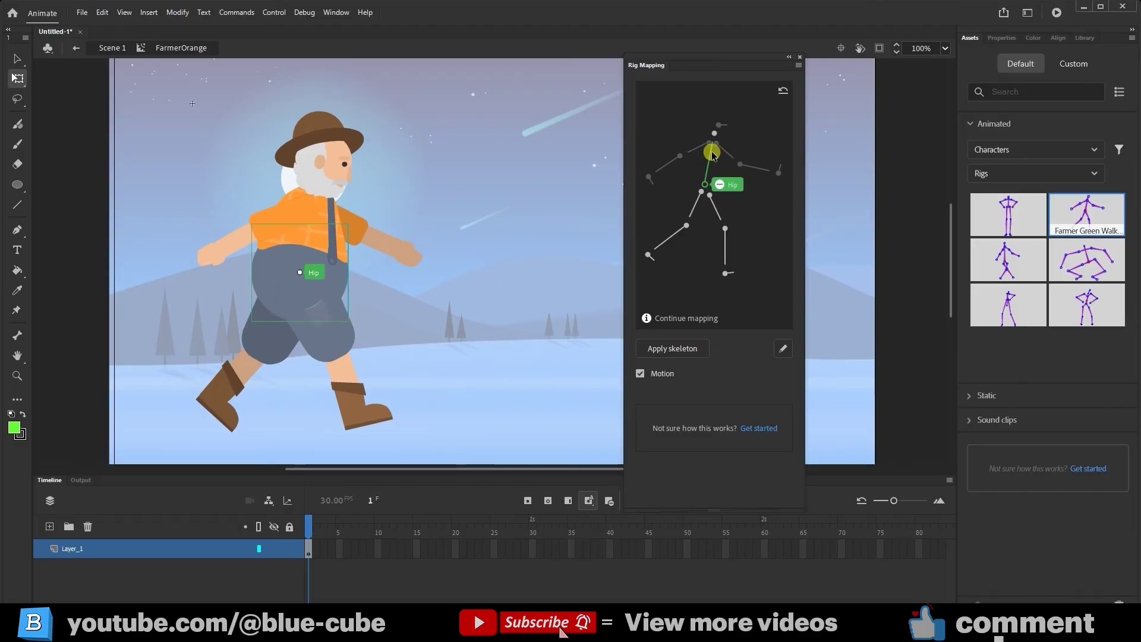
pyautogui.click(419, 185)
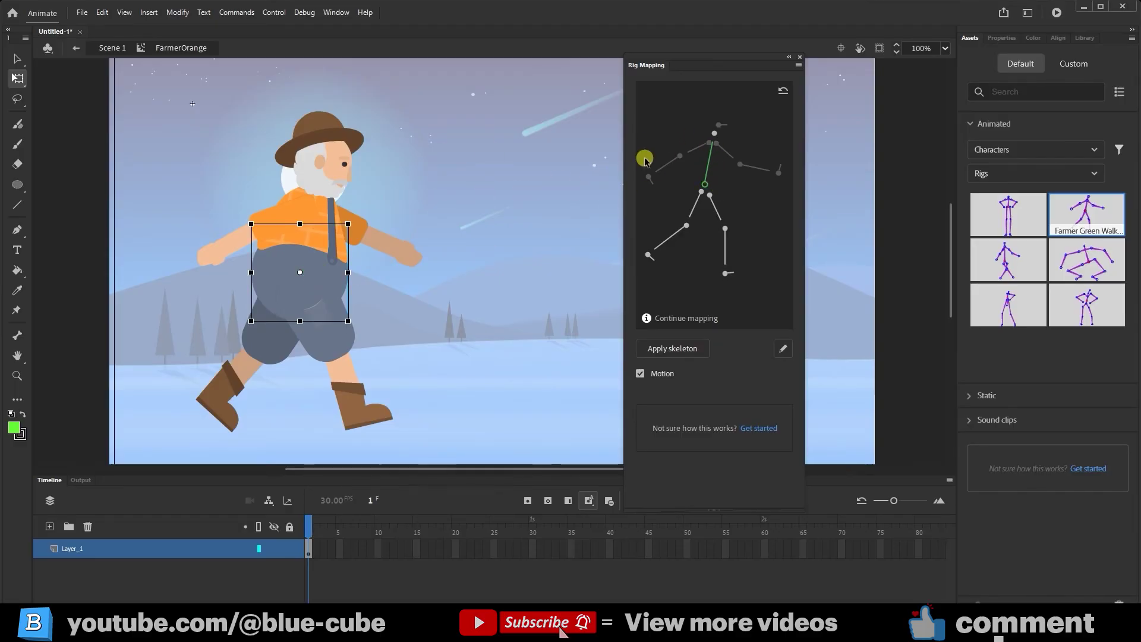
pyautogui.click(715, 135)
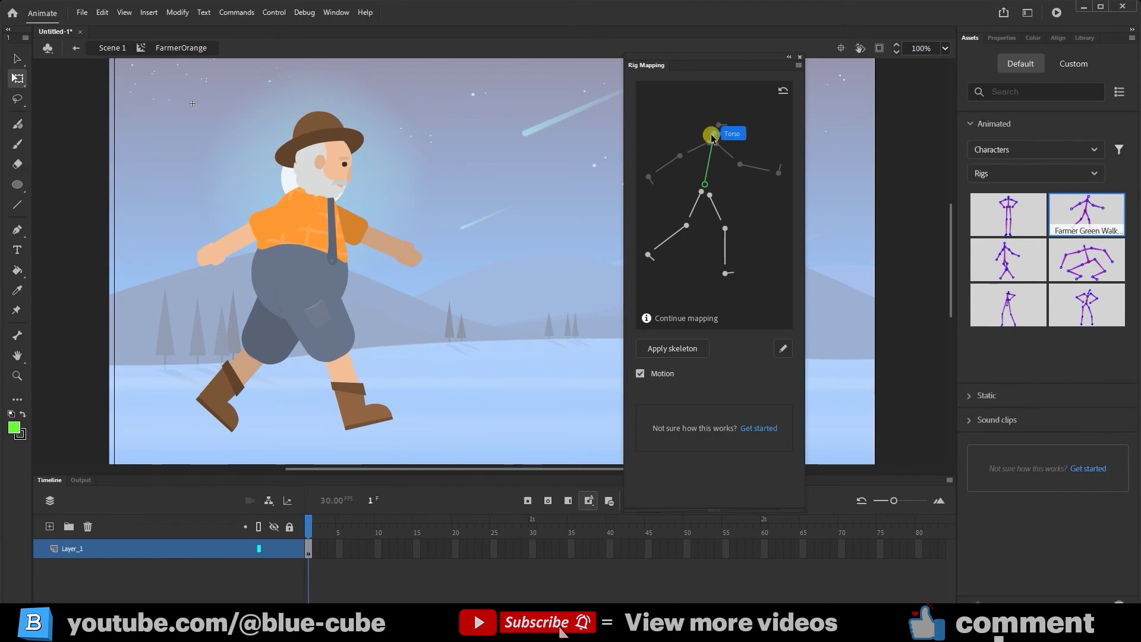
# Map the Torso joint to the orange shirt and the Head joint to the head.
pyautogui.click(321, 238)
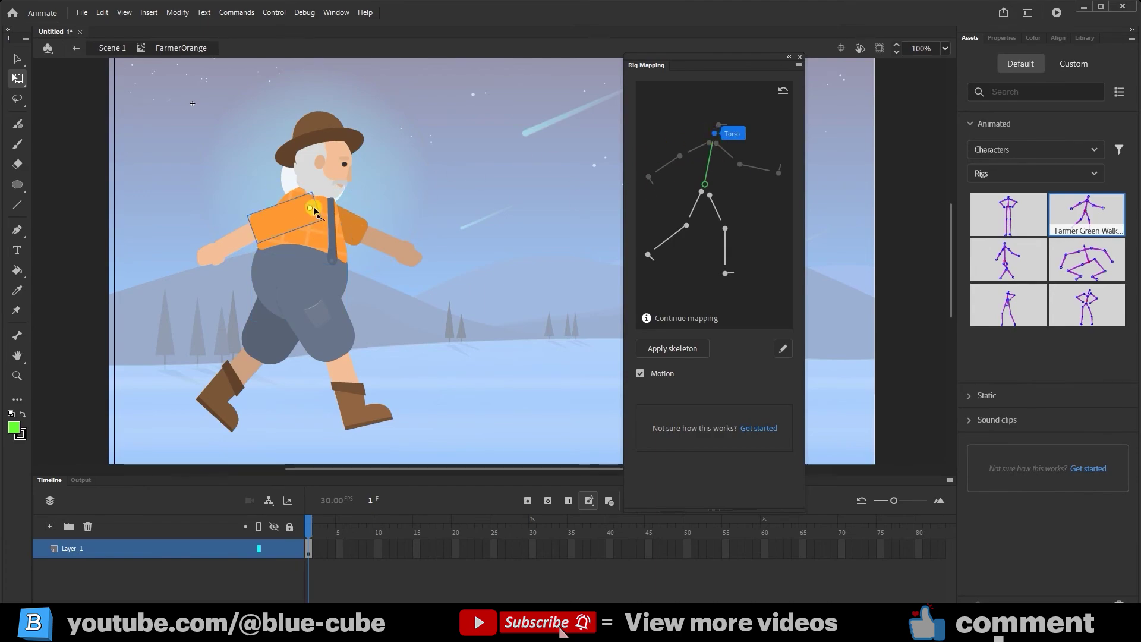
pyautogui.click(320, 239)
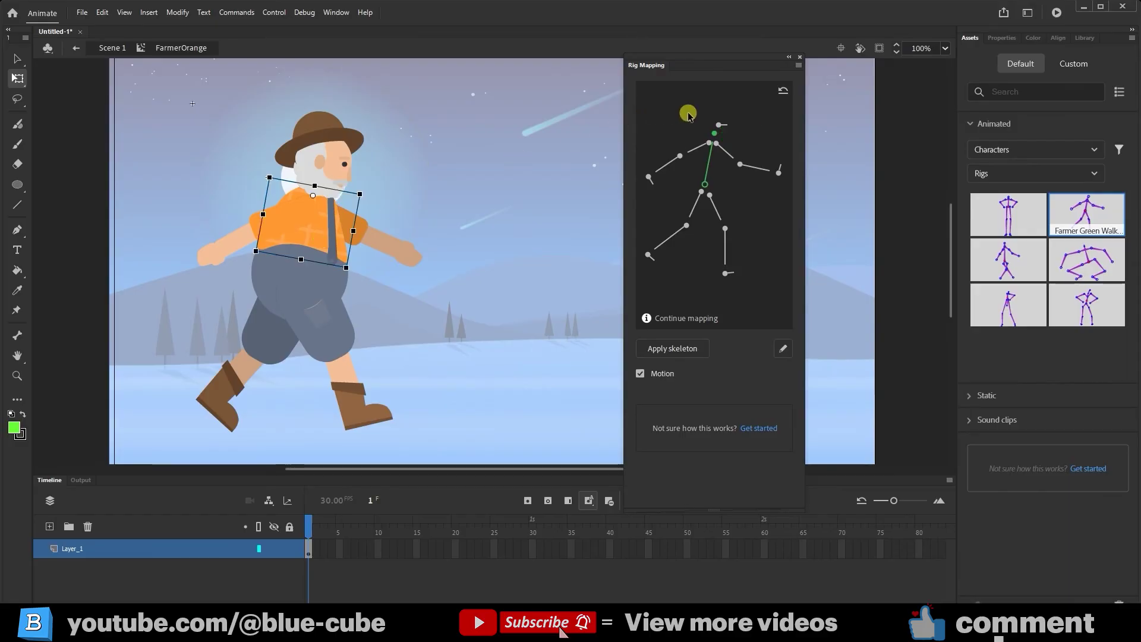
pyautogui.click(722, 126)
pyautogui.click(387, 148)
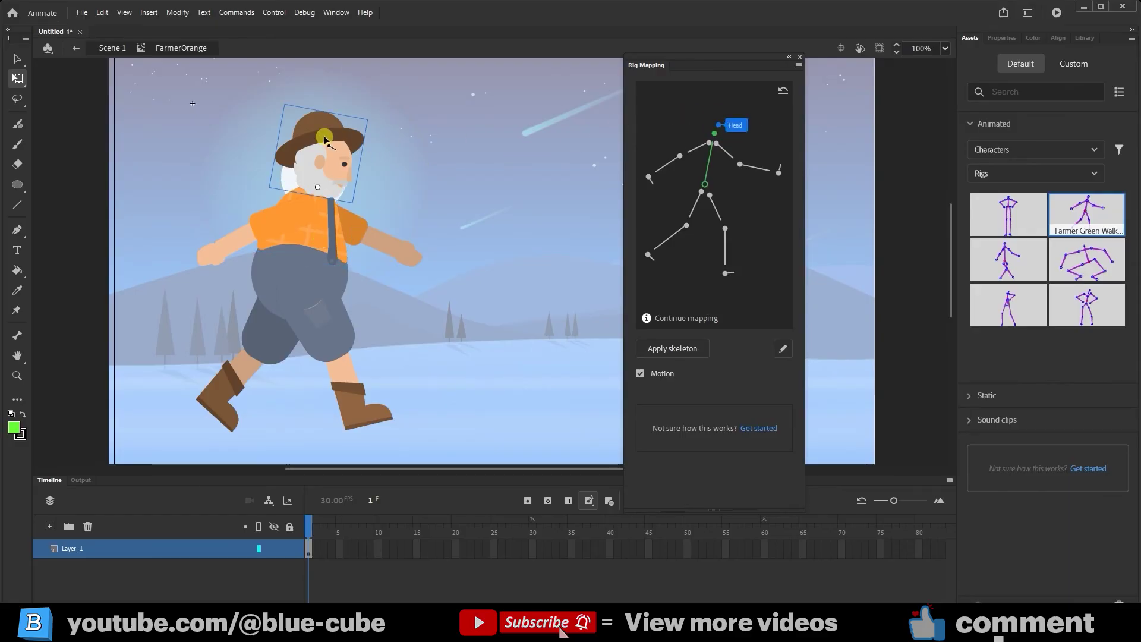
pyautogui.click(387, 147)
# Map Arm_R, Forearm_R and the hand to the farmer's back arm.
pyautogui.click(694, 149)
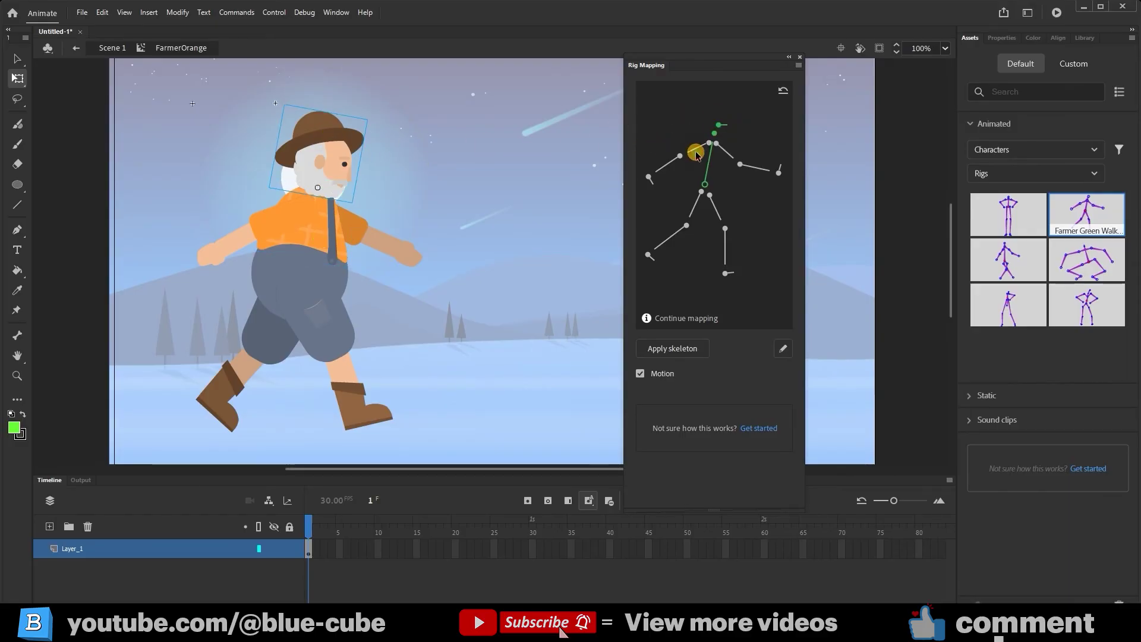
pyautogui.click(270, 227)
pyautogui.click(269, 227)
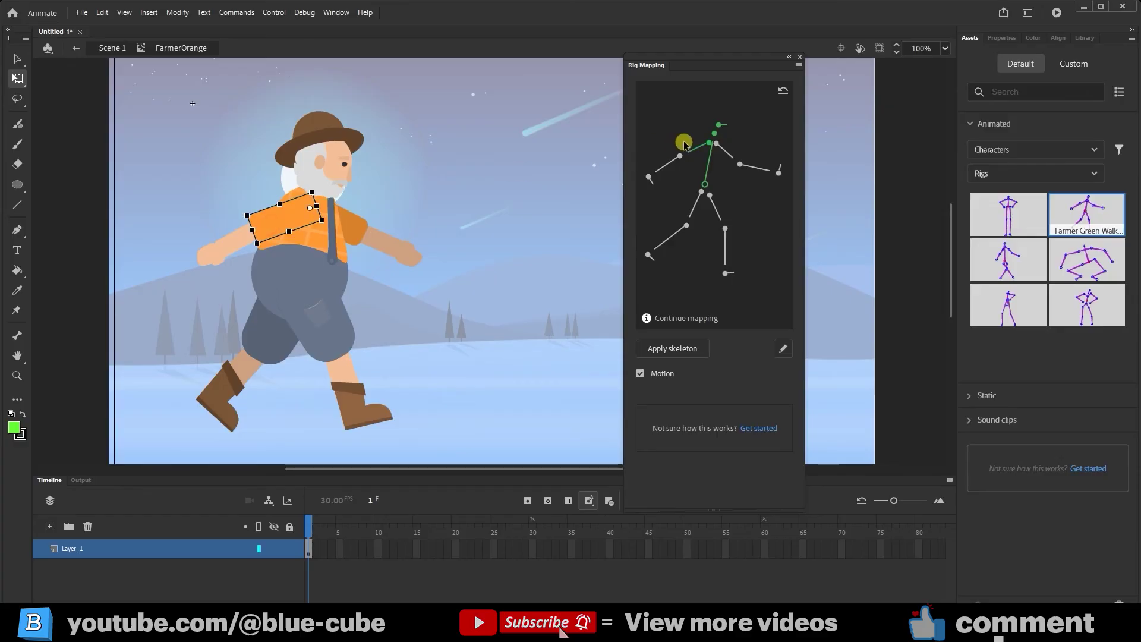
pyautogui.click(664, 164)
pyautogui.click(236, 246)
pyautogui.click(643, 178)
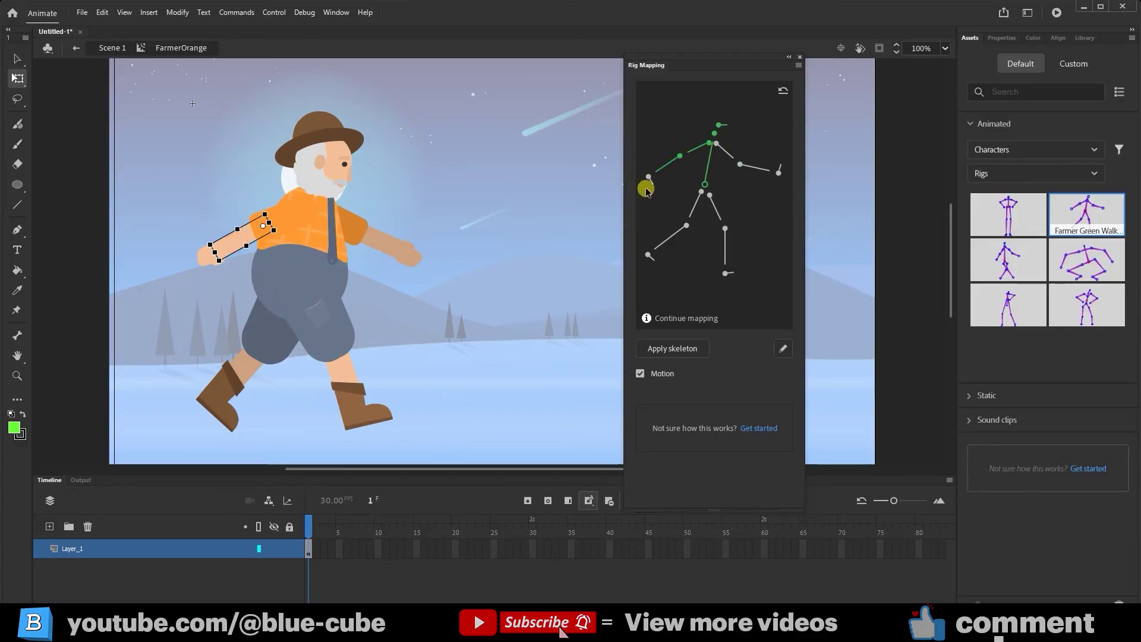
# Map Arm_L, the left forearm and Palm_L to the farmer's front arm and hand.
pyautogui.click(726, 151)
pyautogui.click(349, 232)
pyautogui.click(756, 169)
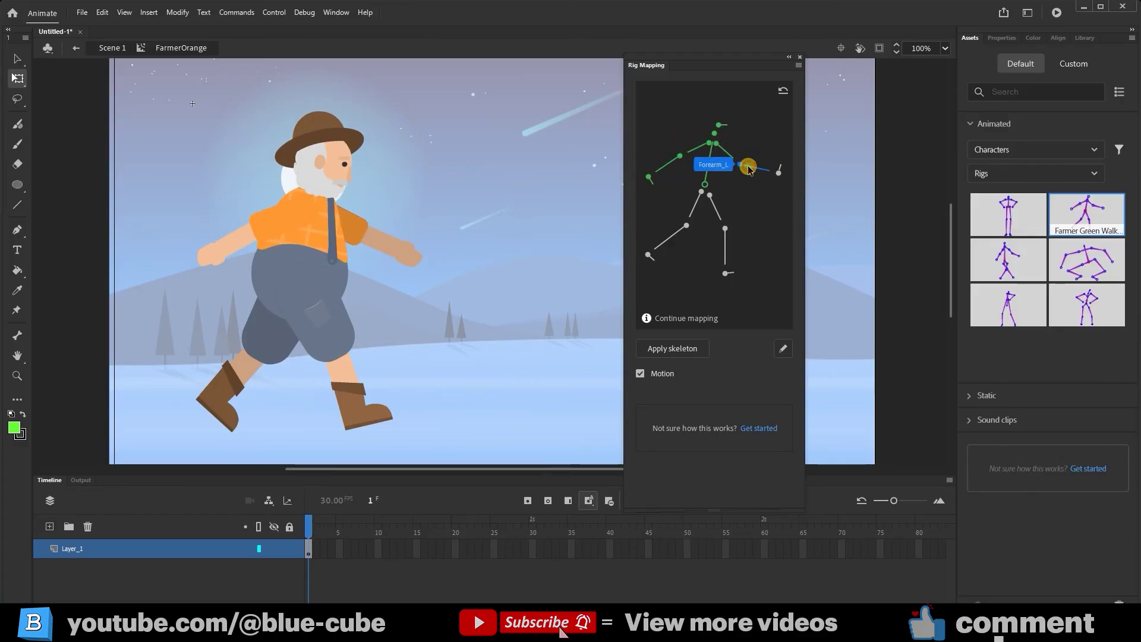
pyautogui.click(379, 249)
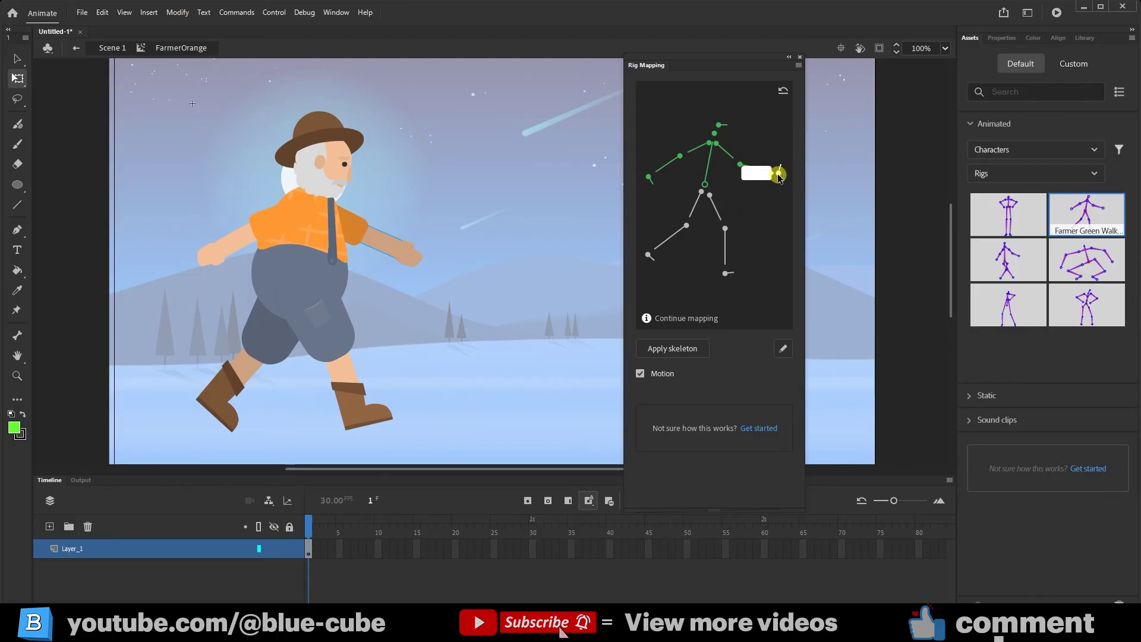
pyautogui.click(779, 173)
pyautogui.click(408, 252)
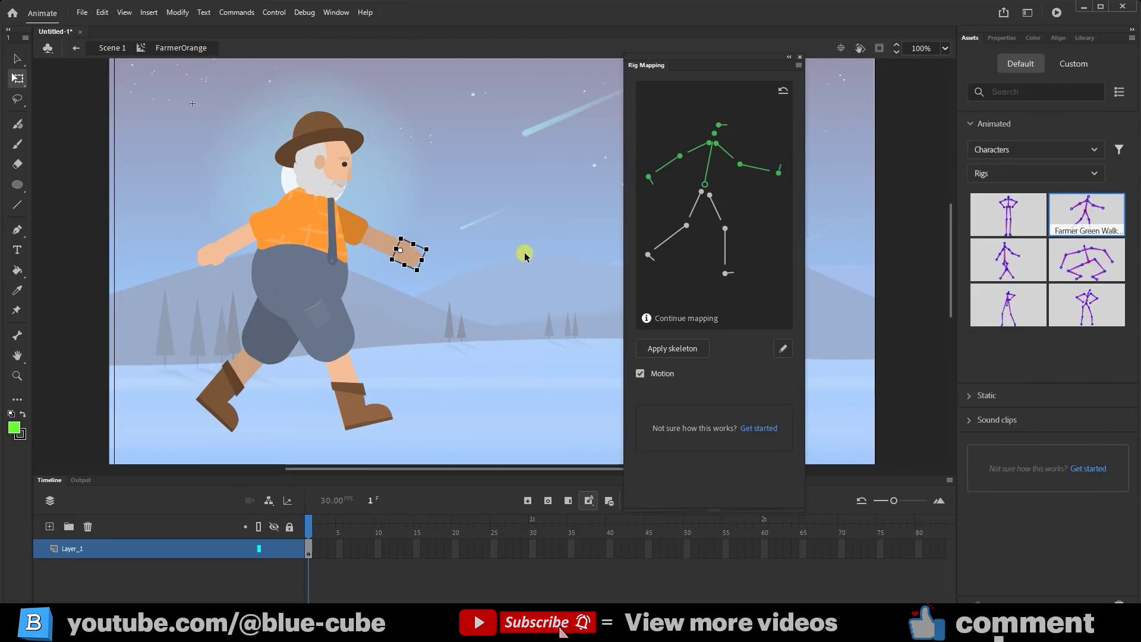
# Map Thigh_L, Calf_R and the foot bone to the farmer's thigh, calf and front boot.
pyautogui.click(693, 207)
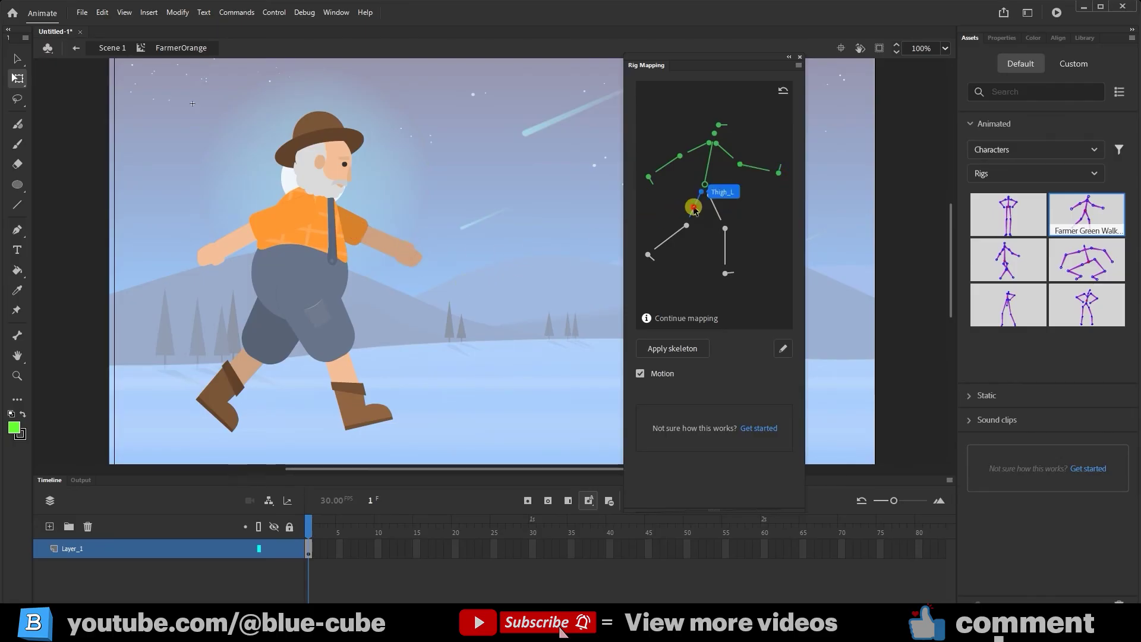
pyautogui.click(263, 336)
pyautogui.click(672, 236)
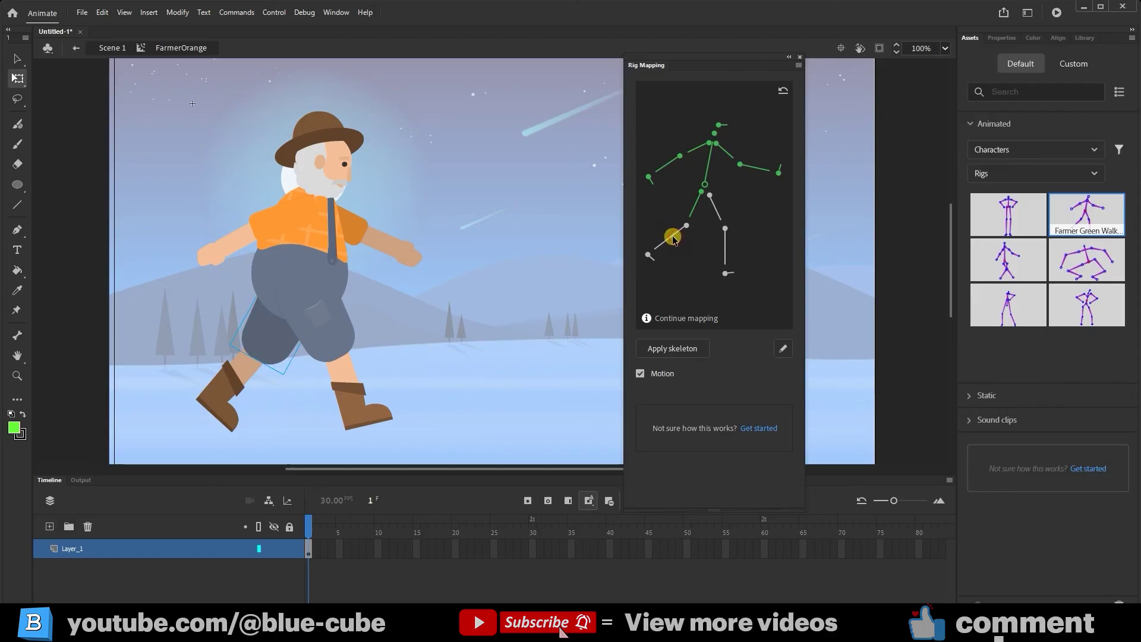
pyautogui.click(349, 377)
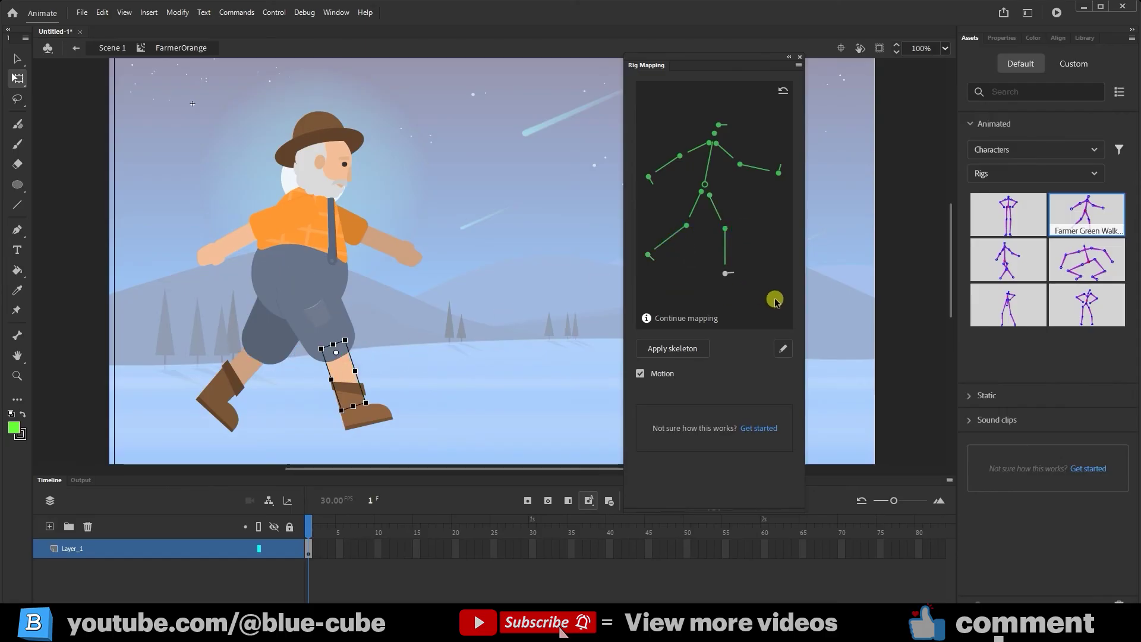
pyautogui.click(730, 278)
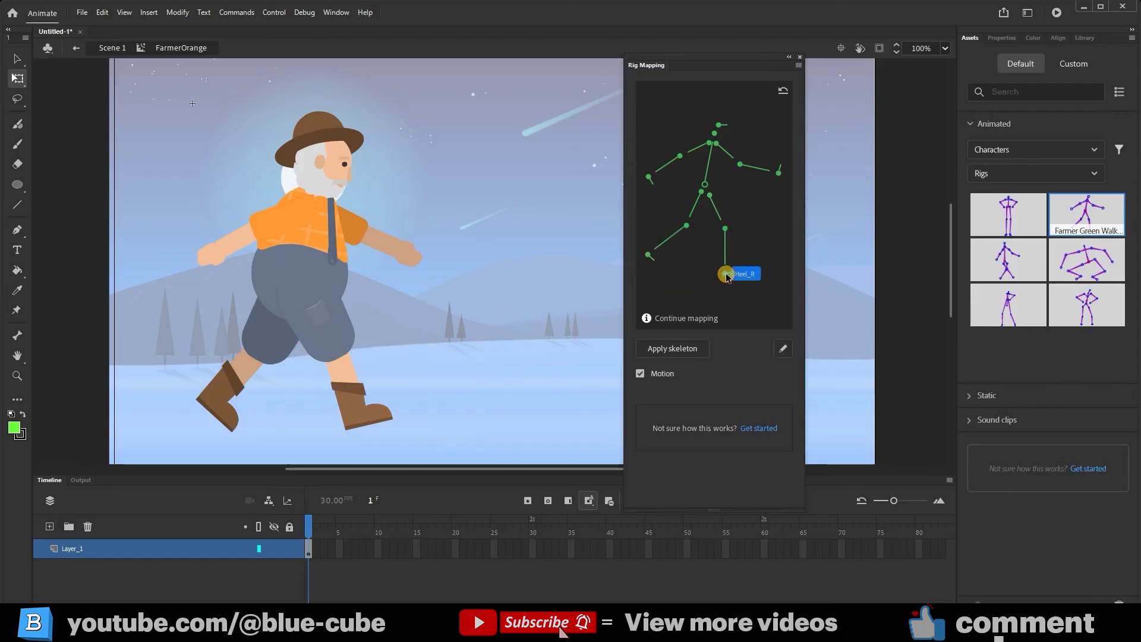
pyautogui.click(354, 406)
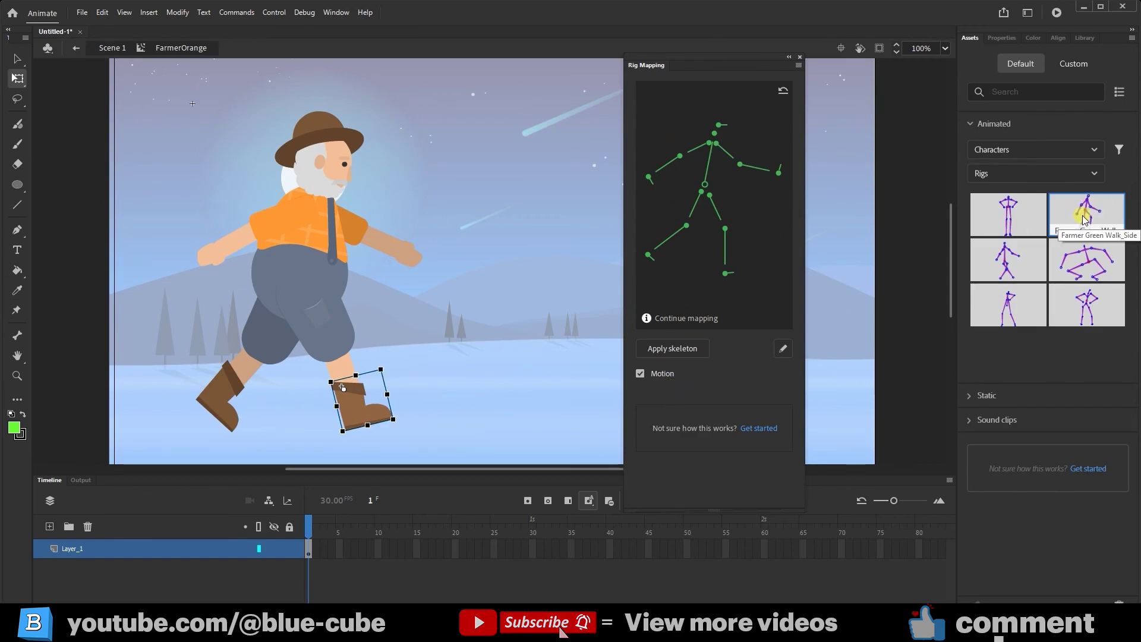
# Apply the mapped Farmer Green Walk skeleton and preview the walk.
pyautogui.click(670, 349)
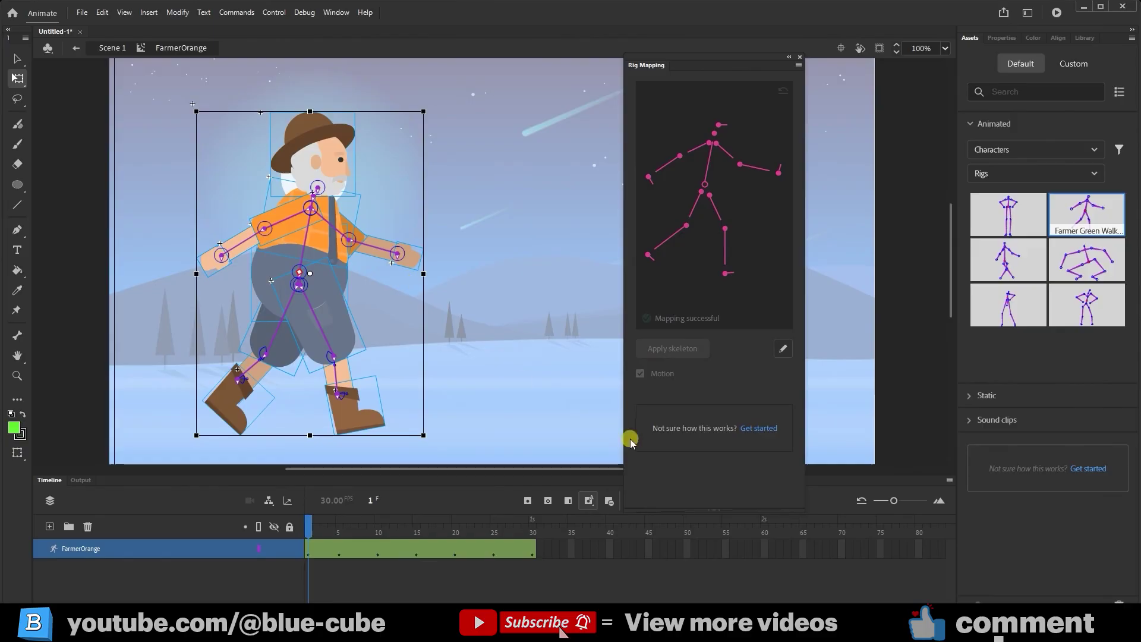
pyautogui.click(801, 60)
pyautogui.click(735, 500)
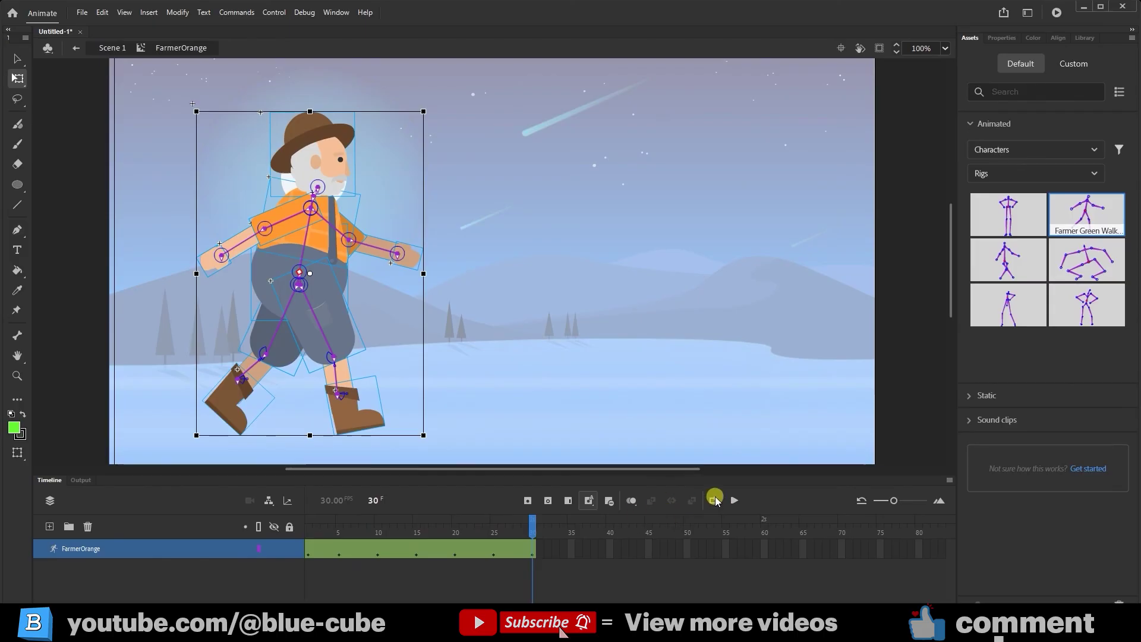
# Loop playback from frame 1 across the walk, preview it, and select its frames.
pyautogui.click(716, 500)
pyautogui.click(524, 526)
pyautogui.moveTo(510, 519); pyautogui.dragTo(280, 527)
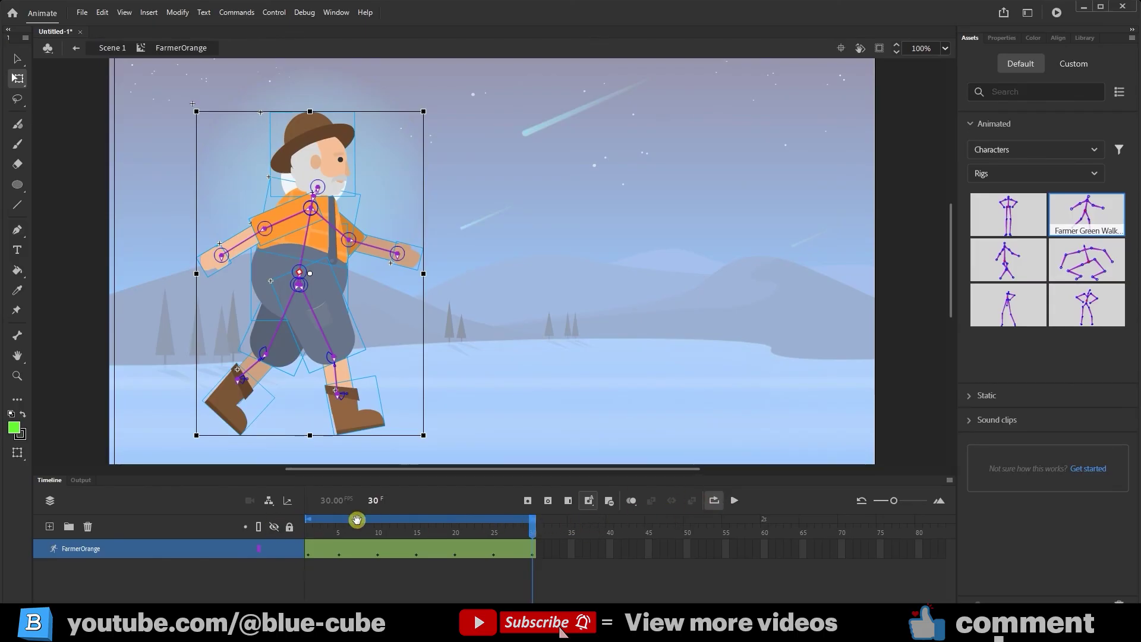
pyautogui.click(307, 520)
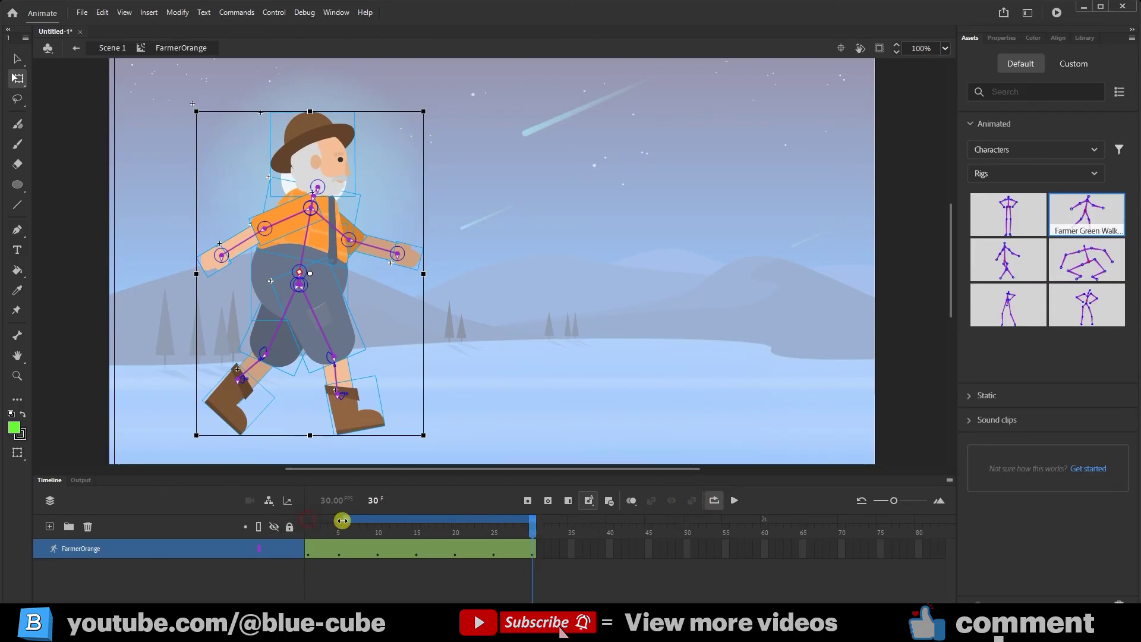
pyautogui.click(733, 500)
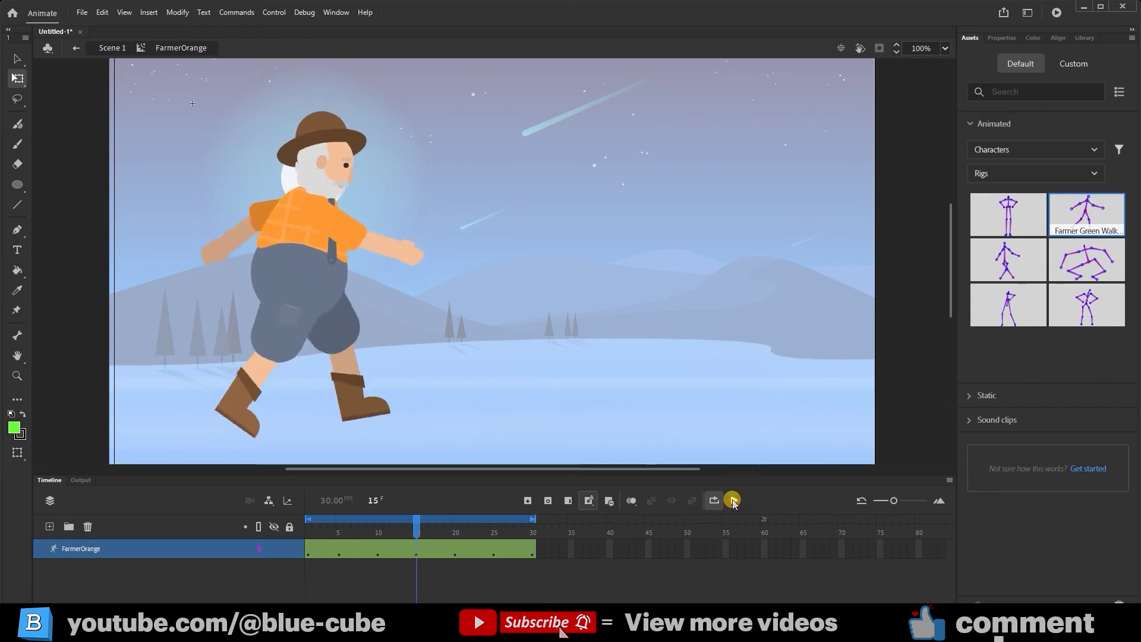
pyautogui.click(733, 500)
pyautogui.moveTo(547, 556); pyautogui.dragTo(318, 562)
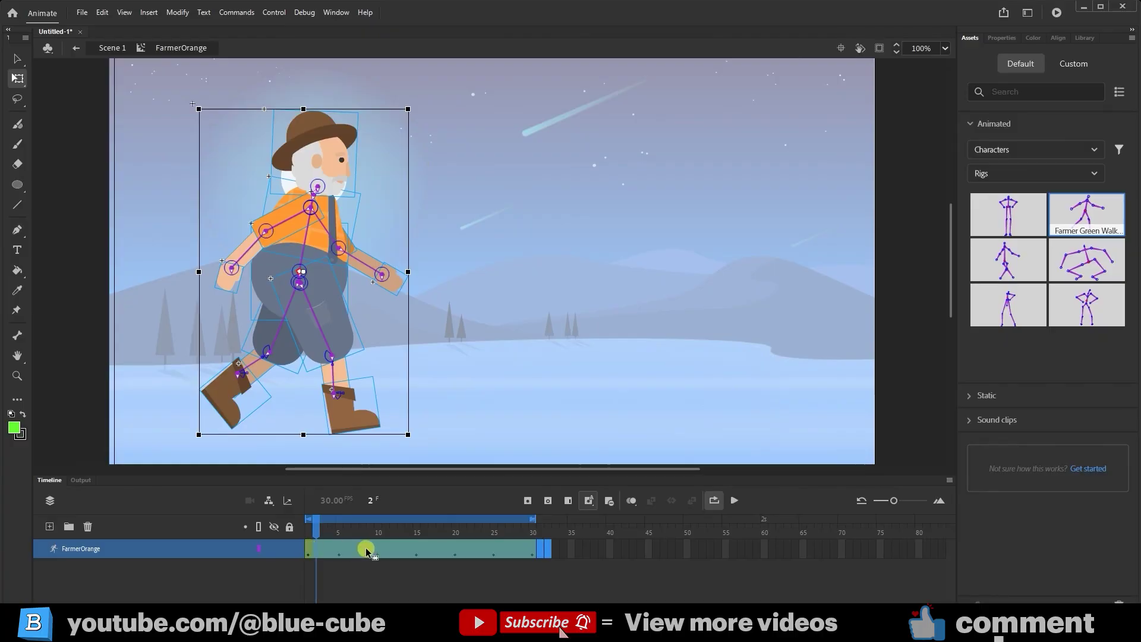
# Remove the walk frames and pose the farmer with legs together and both arms raised.
pyautogui.click(610, 501)
pyautogui.click(18, 60)
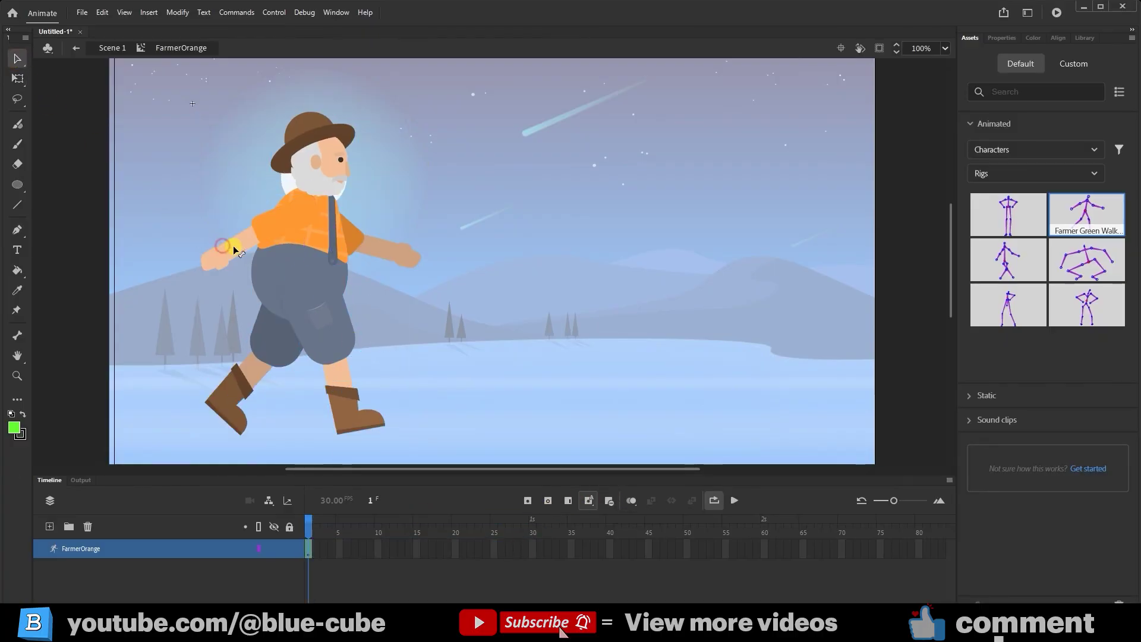
pyautogui.moveTo(216, 255); pyautogui.dragTo(256, 294)
pyautogui.moveTo(298, 349); pyautogui.dragTo(229, 327)
pyautogui.moveTo(410, 257); pyautogui.dragTo(379, 145)
pyautogui.moveTo(327, 229); pyautogui.dragTo(301, 362)
# Insert a pose keyframe at frame 31 to hold the pose.
pyautogui.click(527, 543)
pyautogui.click(540, 554)
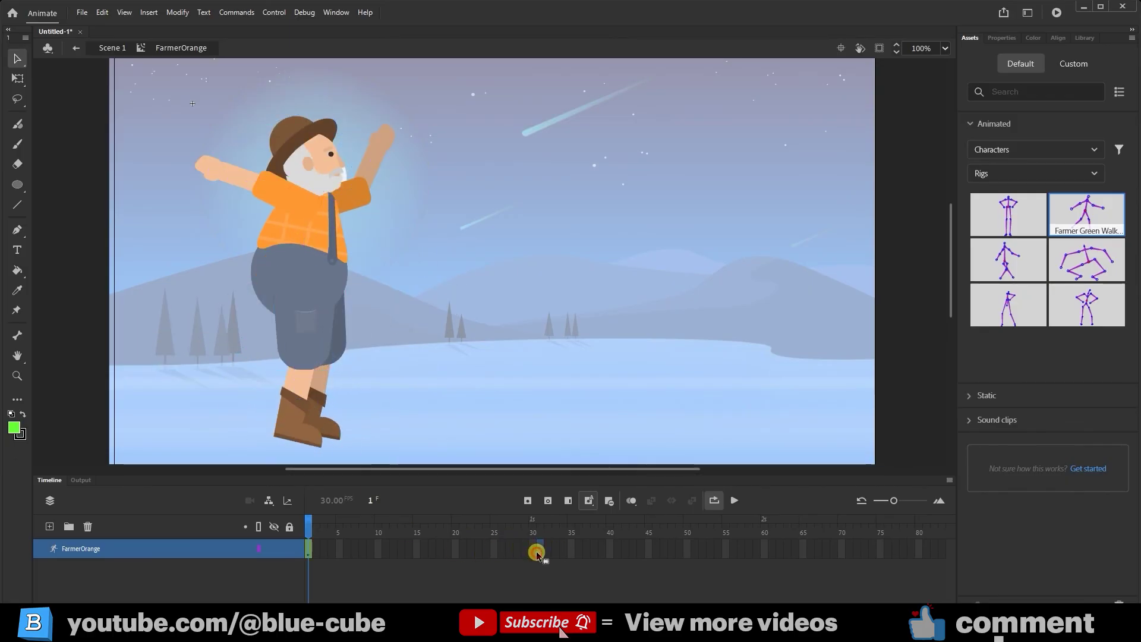
pyautogui.click(528, 500)
pyautogui.click(547, 535)
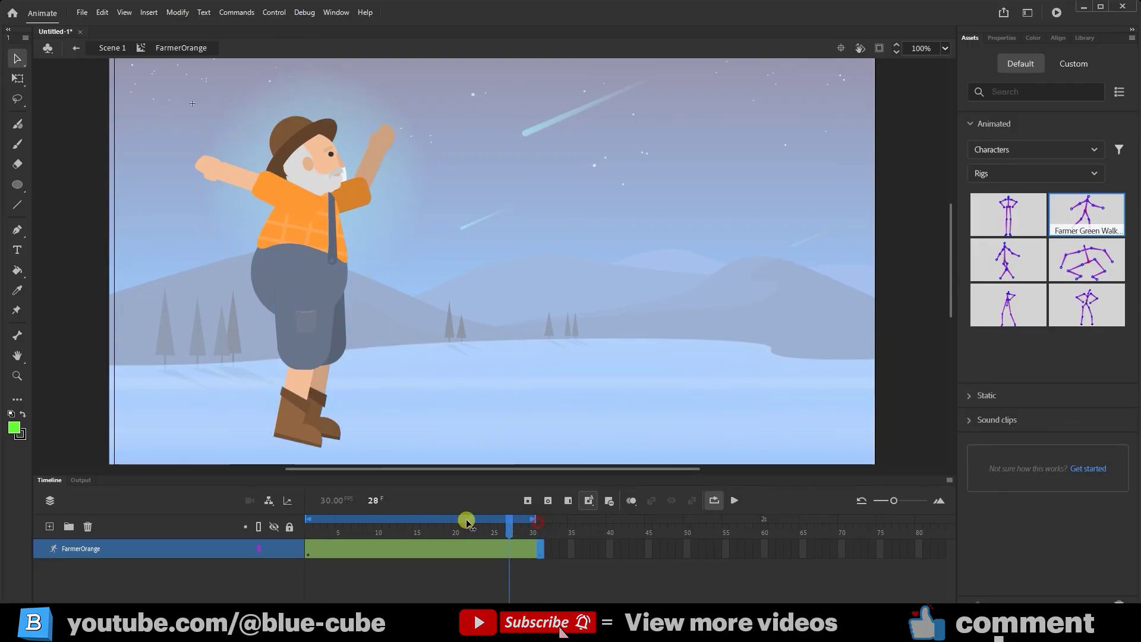